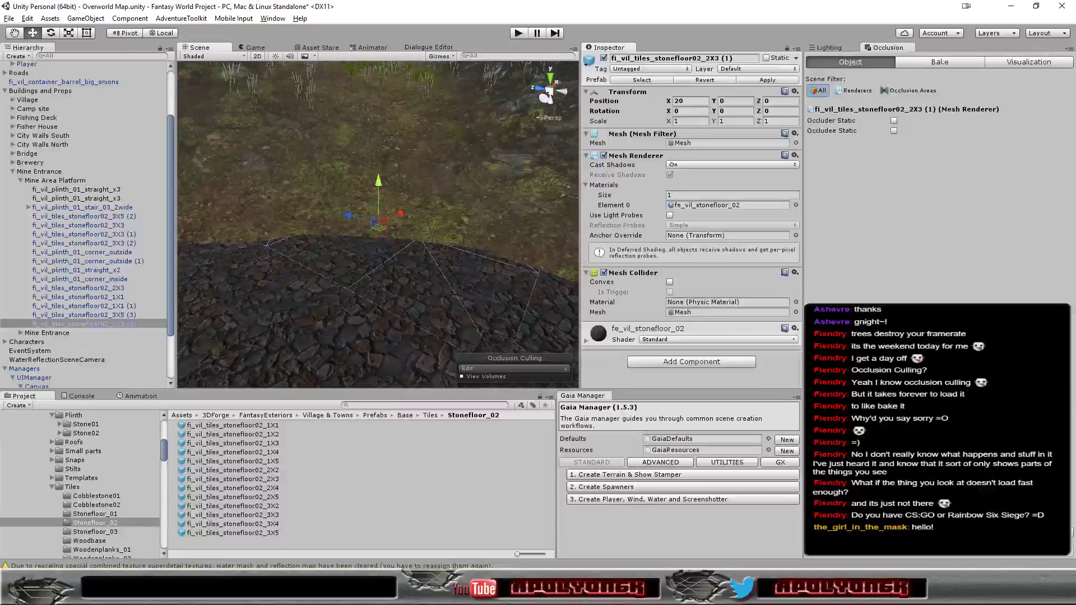
# Duplicate the 2X3 stone floor tile and slide the copy along the platform edge.
pyautogui.scroll(-2, 476, 247)
pyautogui.scroll(-2, 476, 244)
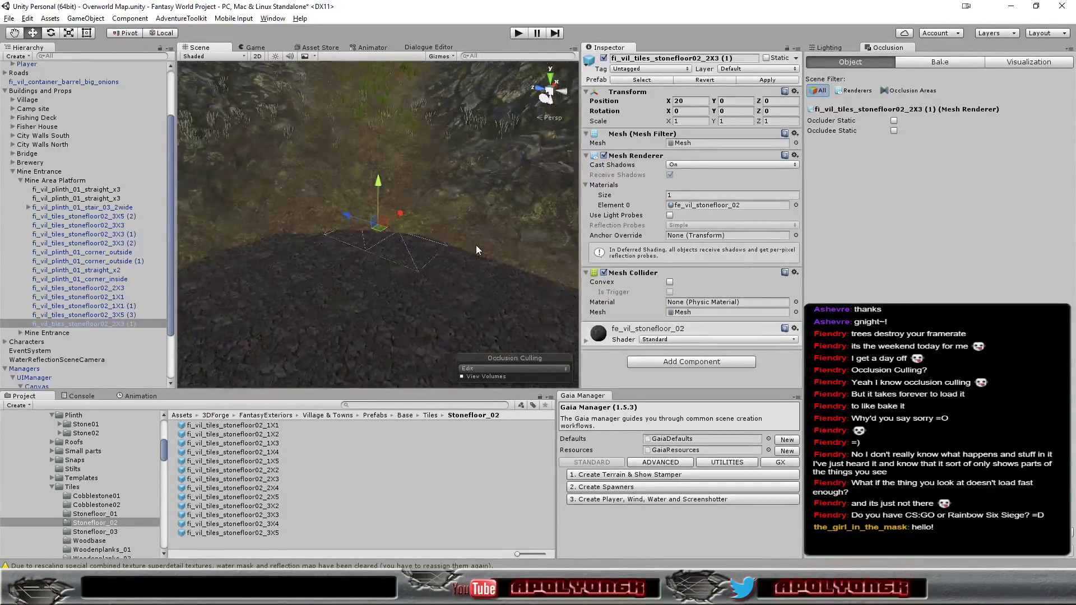
pyautogui.scroll(-2, 449, 252)
pyautogui.moveTo(422, 272)
pyautogui.keyDown('alt'); pyautogui.mouseDown()
pyautogui.moveTo(411, 238)
pyautogui.moveTo(551, 260)
pyautogui.moveTo(509, 264)
pyautogui.moveTo(350, 339)
pyautogui.moveTo(516, 335)
pyautogui.moveTo(522, 284)
pyautogui.mouseUp(); pyautogui.keyUp('alt')
pyautogui.scroll(-2, 494, 264)
pyautogui.scroll(-2, 492, 267)
pyautogui.scroll(-2, 494, 267)
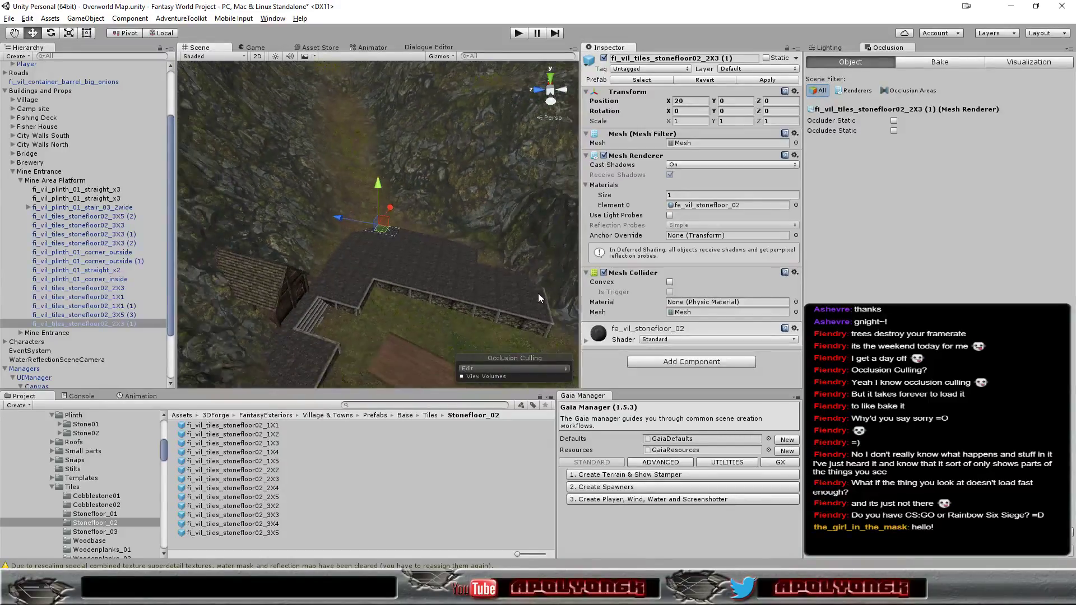
pyautogui.hotkey('ctrl', 'd')
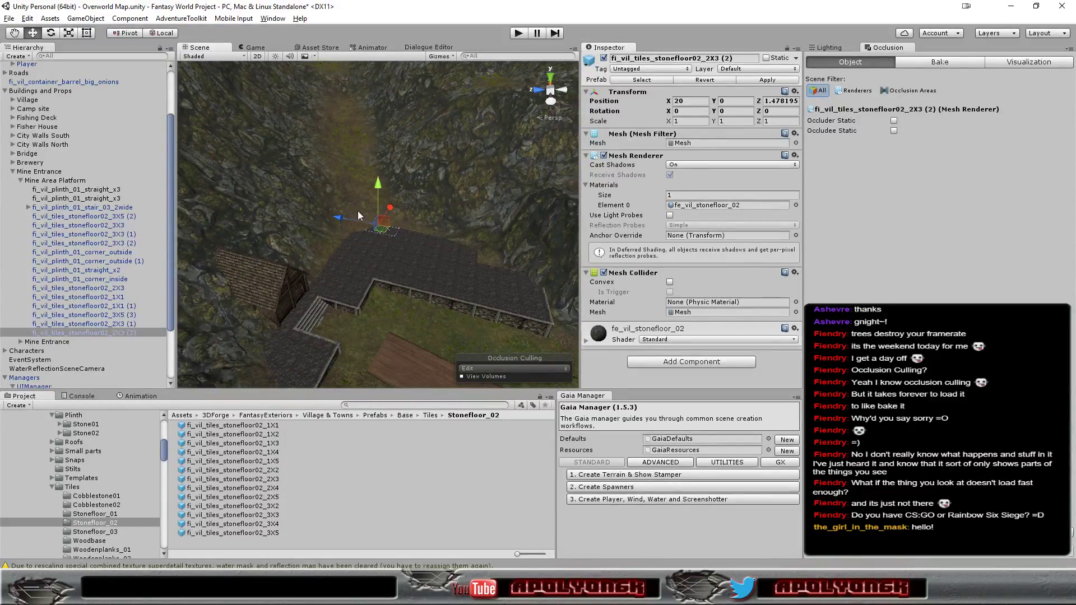
pyautogui.moveTo(338, 218)
pyautogui.mouseDown()
pyautogui.moveTo(445, 244)
pyautogui.moveTo(505, 239)
pyautogui.mouseUp()
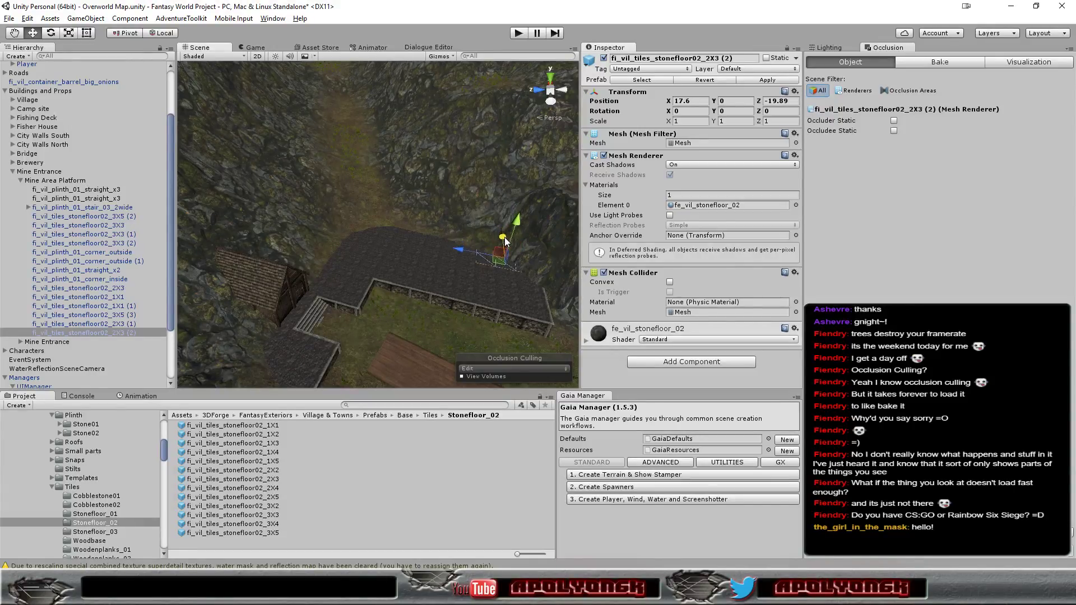
# Vertex-snap the copied tile flush against the cobblestone floor at X 17.5, Z -20.
pyautogui.scroll(2, 520, 280)
pyautogui.scroll(2, 524, 288)
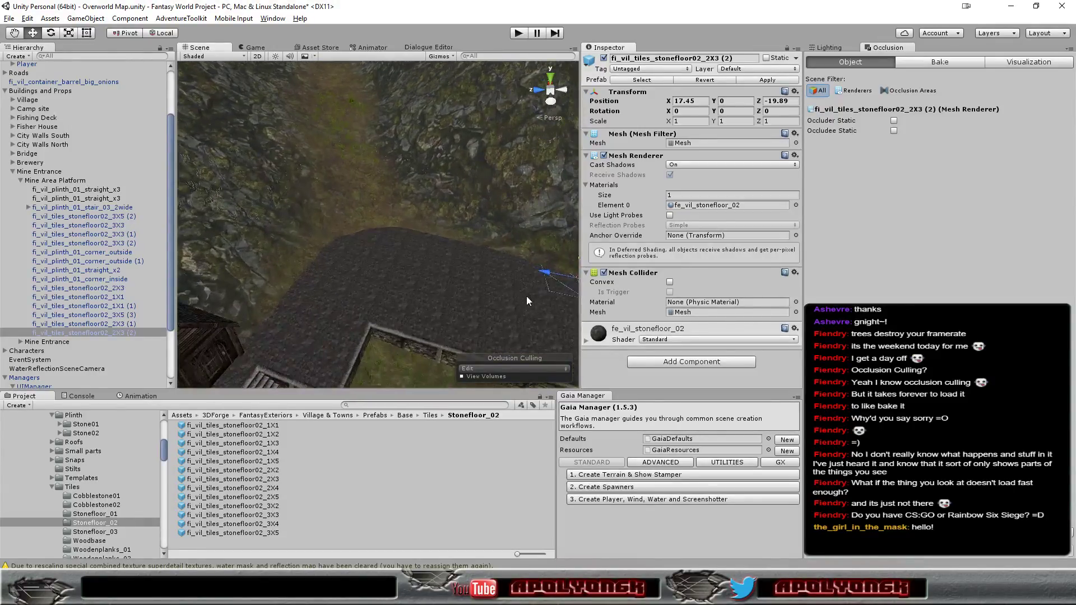
pyautogui.doubleClick(89, 332)
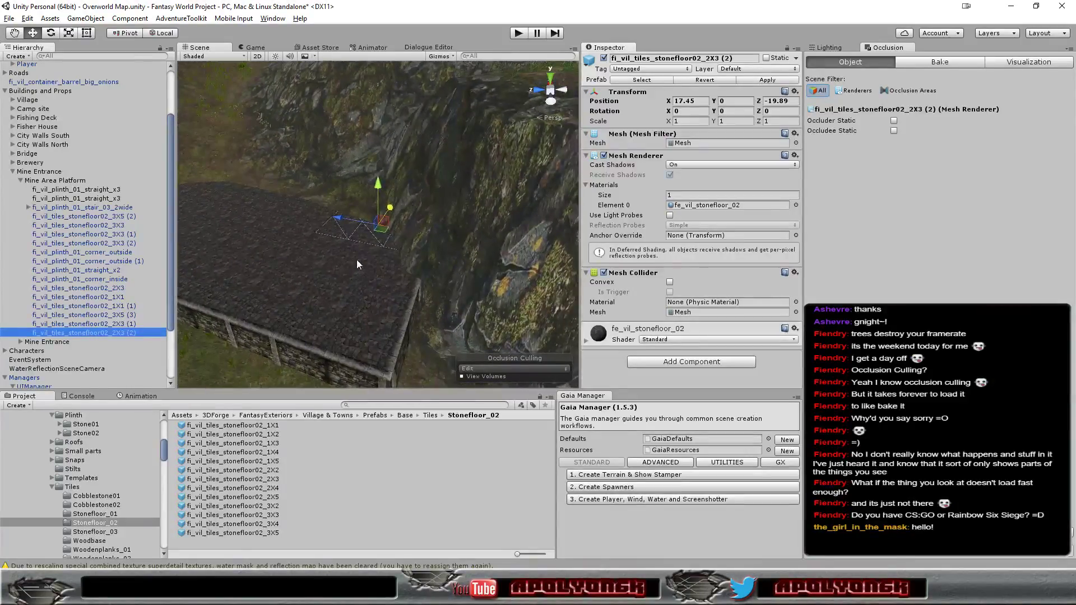
pyautogui.moveTo(328, 245)
pyautogui.keyDown('alt'); pyautogui.mouseDown()
pyautogui.moveTo(413, 266)
pyautogui.moveTo(463, 261)
pyautogui.mouseUp(); pyautogui.keyUp('alt')
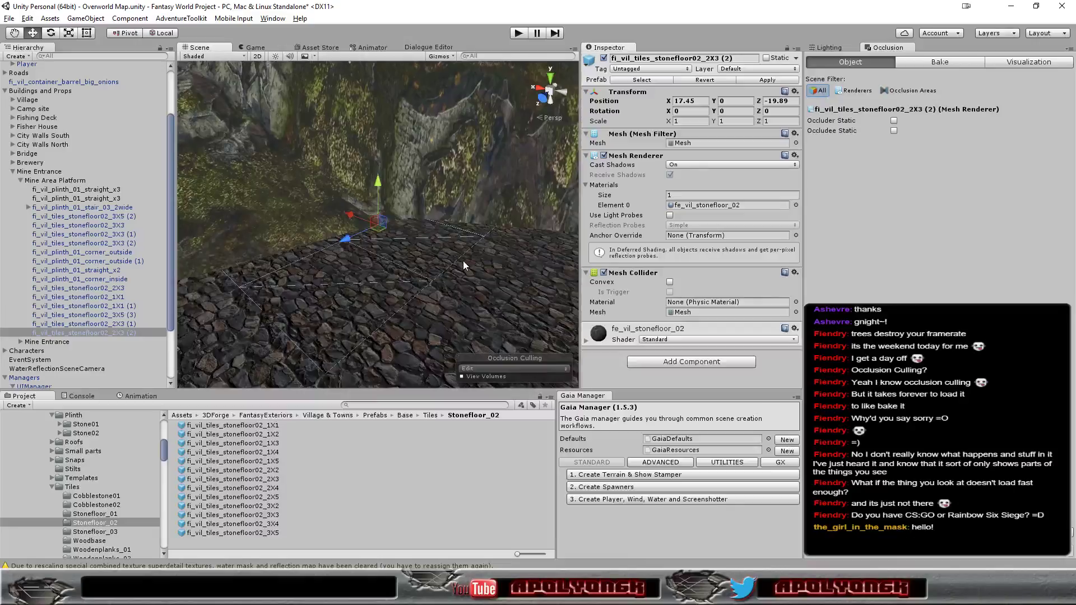
pyautogui.press('v')
pyautogui.moveTo(326, 371); pyautogui.dragTo(325, 371)
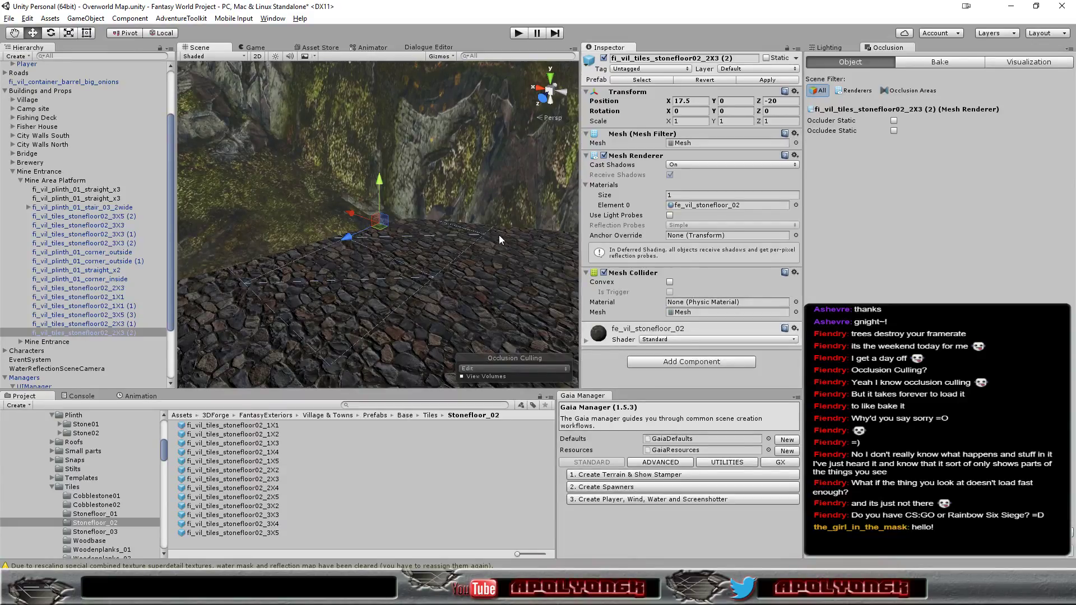
pyautogui.moveTo(474, 258)
pyautogui.keyDown('alt'); pyautogui.mouseDown()
pyautogui.moveTo(469, 266)
pyautogui.moveTo(239, 205)
pyautogui.moveTo(363, 299)
pyautogui.mouseUp(); pyautogui.keyUp('alt')
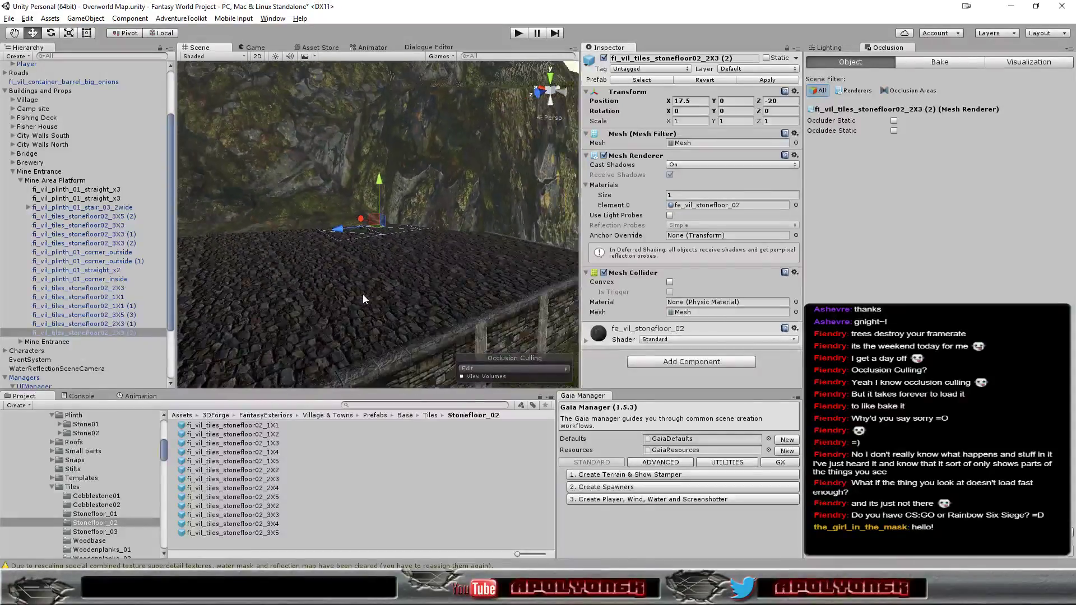
pyautogui.scroll(-2, 362, 295)
pyautogui.scroll(-2, 356, 277)
pyautogui.scroll(-2, 355, 277)
pyautogui.scroll(-2, 355, 277)
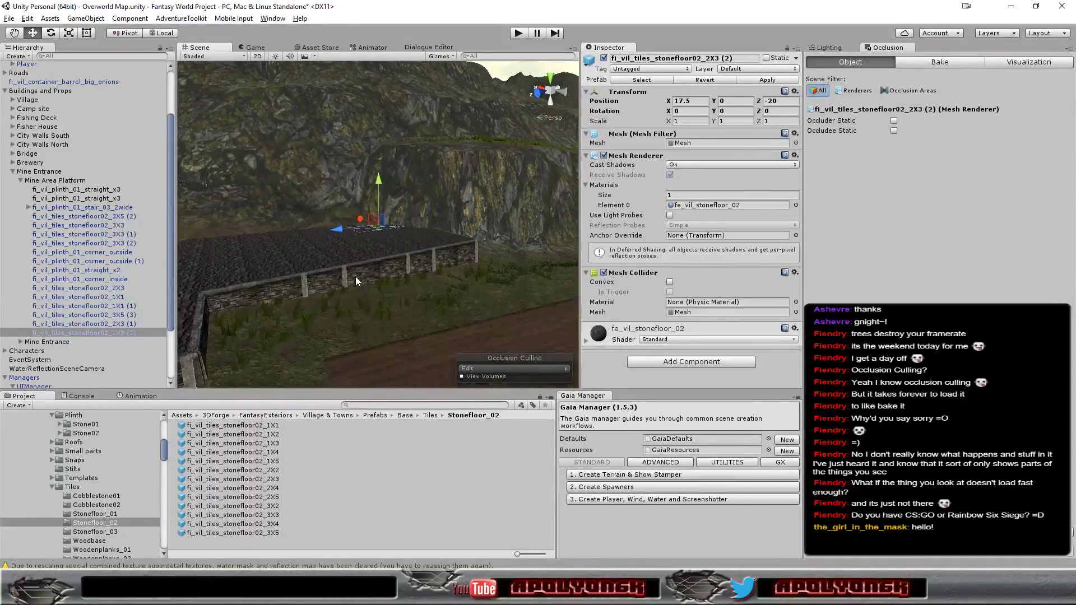
pyautogui.moveTo(348, 290)
pyautogui.keyDown('alt'); pyautogui.mouseDown()
pyautogui.moveTo(362, 279)
pyautogui.moveTo(303, 272)
pyautogui.moveTo(308, 307)
pyautogui.moveTo(390, 259)
pyautogui.mouseUp(); pyautogui.keyUp('alt')
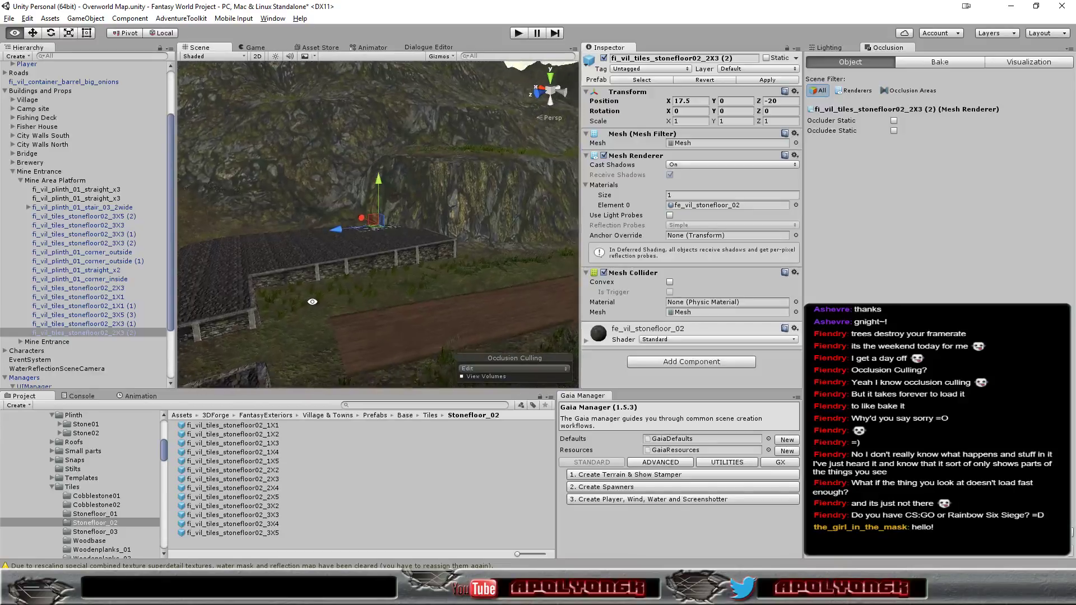
pyautogui.click(393, 258)
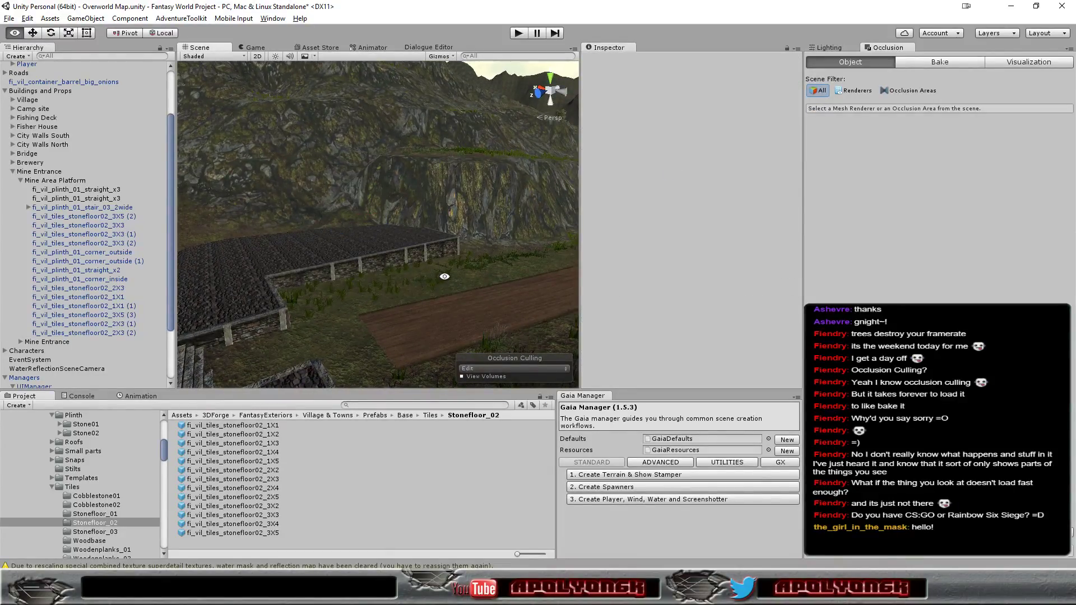
pyautogui.keyDown('alt'); pyautogui.moveTo(304, 288); pyautogui.dragTo(287, 290); pyautogui.keyUp('alt')
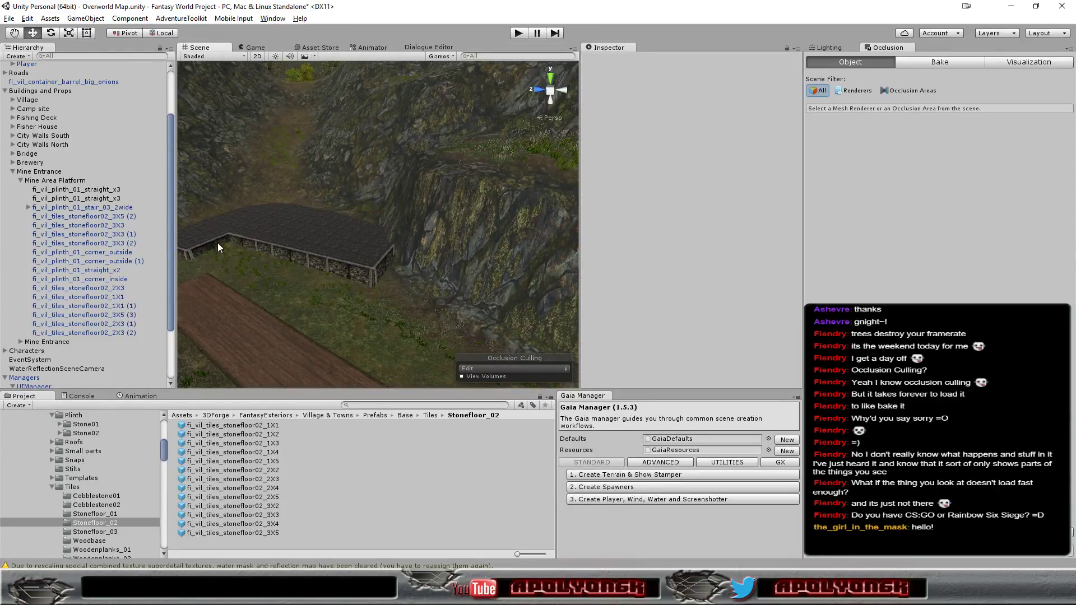
pyautogui.keyDown('alt'); pyautogui.moveTo(221, 294); pyautogui.dragTo(372, 266); pyautogui.keyUp('alt')
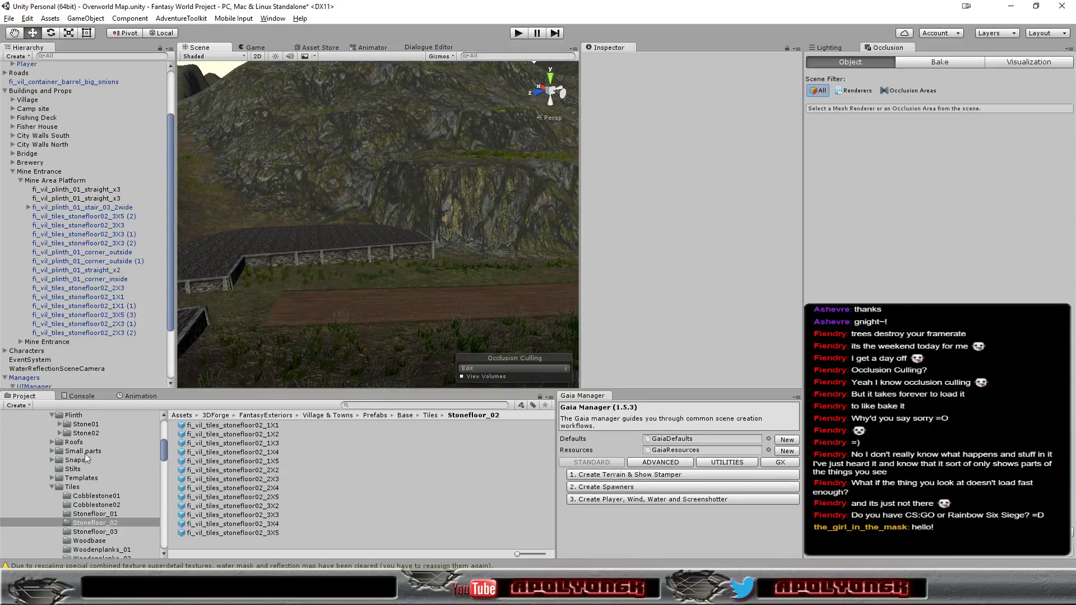
# Preview the plinth pillar and divider prefabs, then add fi_vil_plinth_divider under Mine Area Platform.
pyautogui.click(73, 415)
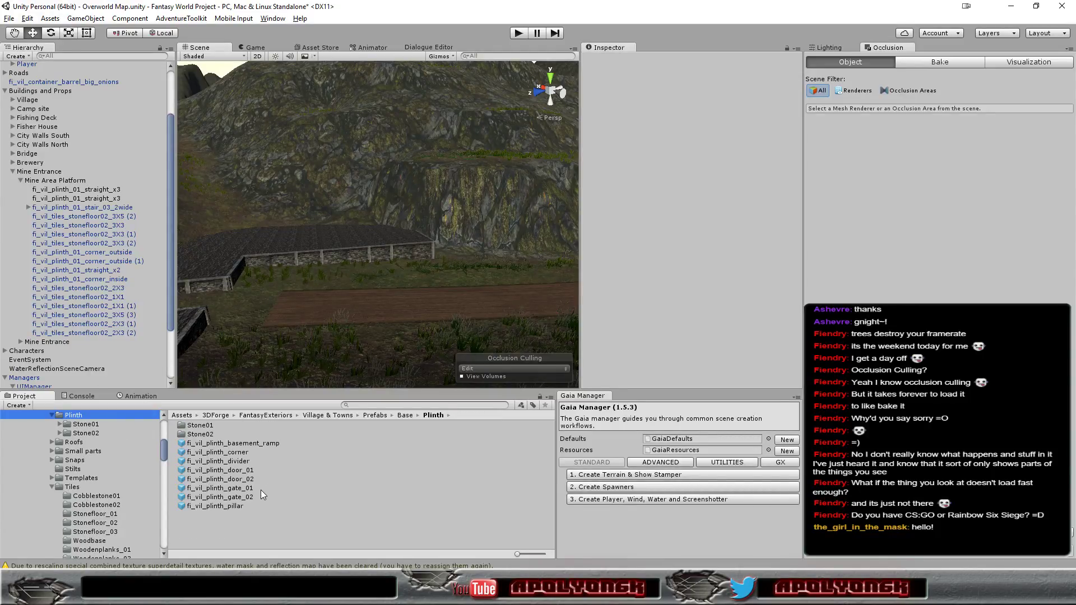
pyautogui.click(237, 506)
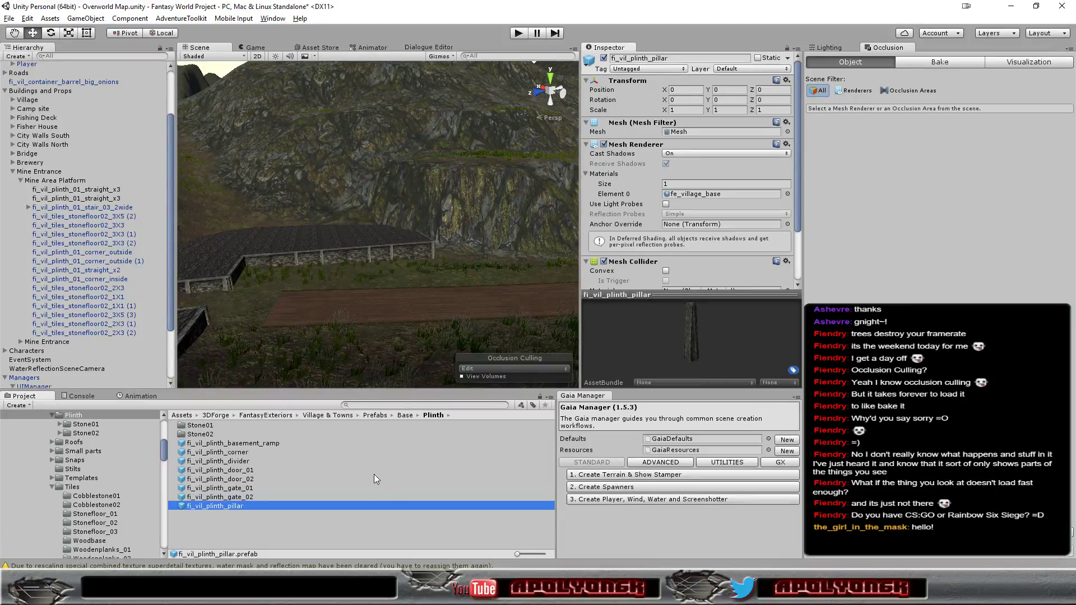
pyautogui.moveTo(685, 338); pyautogui.dragTo(647, 358)
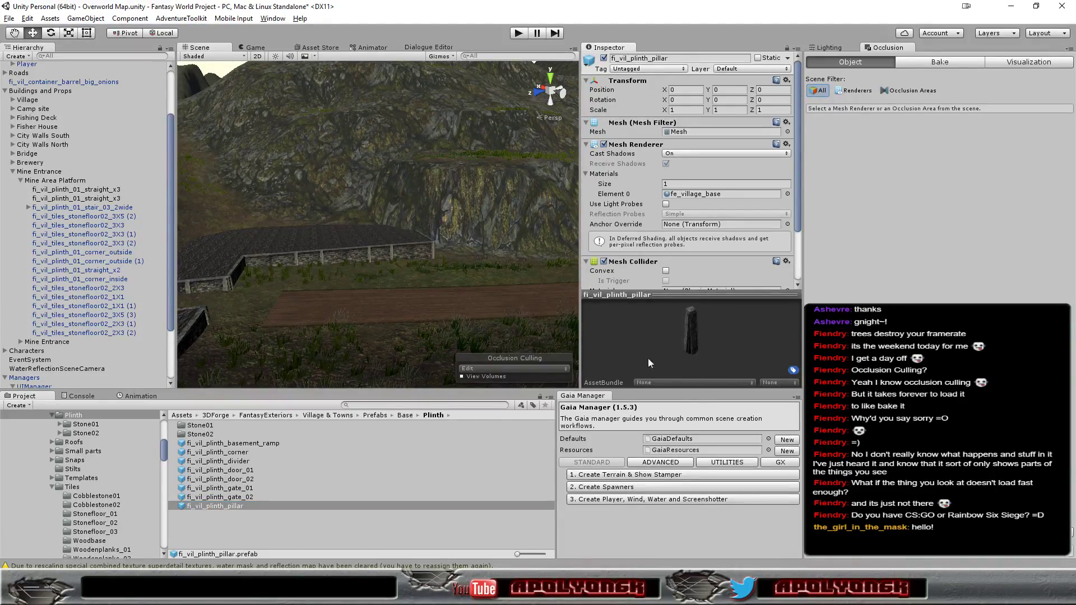
pyautogui.click(242, 461)
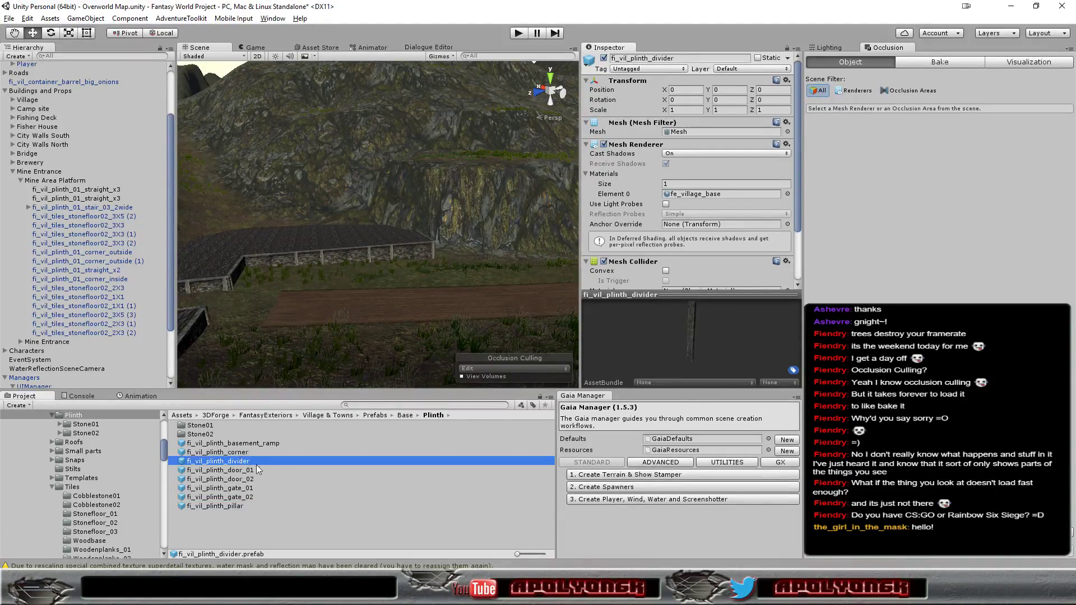
pyautogui.moveTo(238, 461); pyautogui.dragTo(58, 182)
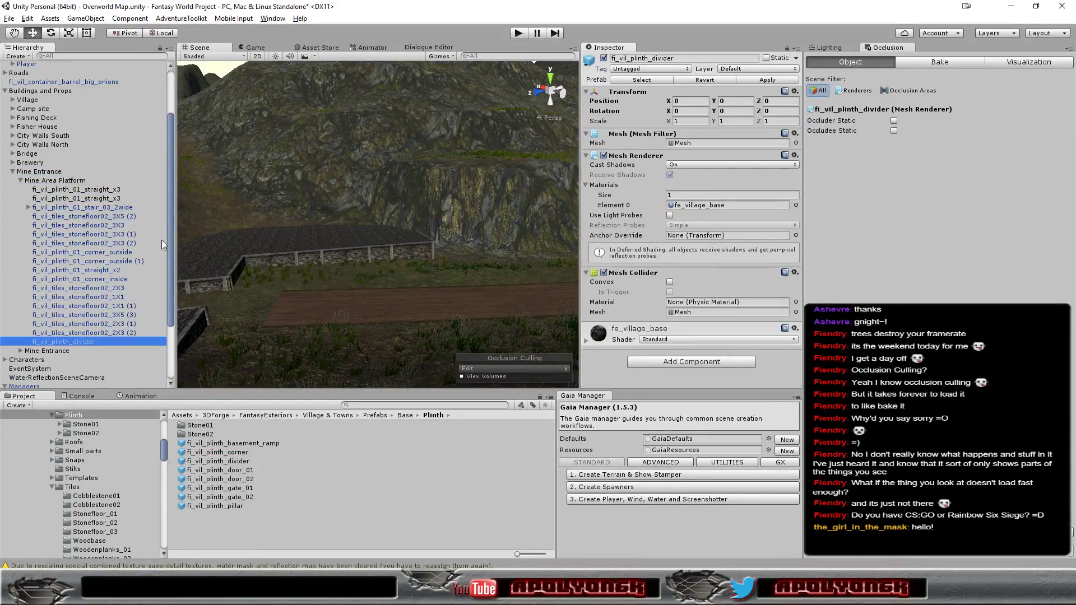
# Move the plinth divider along Z to -11.3 beside the path.
pyautogui.press('f')
pyautogui.moveTo(185, 280)
pyautogui.mouseDown()
pyautogui.moveTo(341, 277)
pyautogui.moveTo(302, 273)
pyautogui.mouseUp()
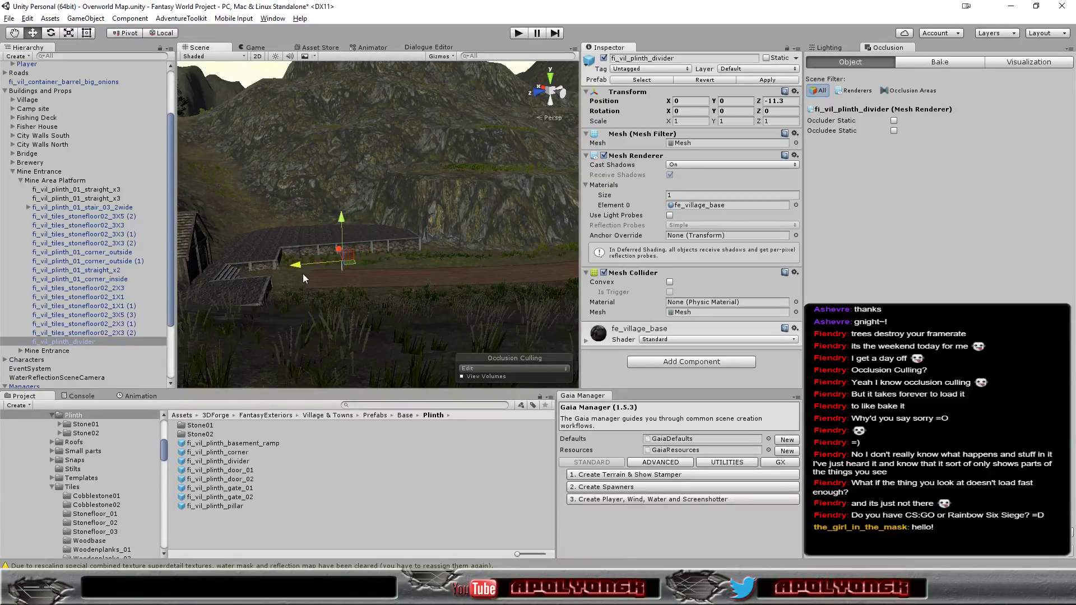
pyautogui.scroll(5, 308, 277)
pyautogui.scroll(-2, 315, 334)
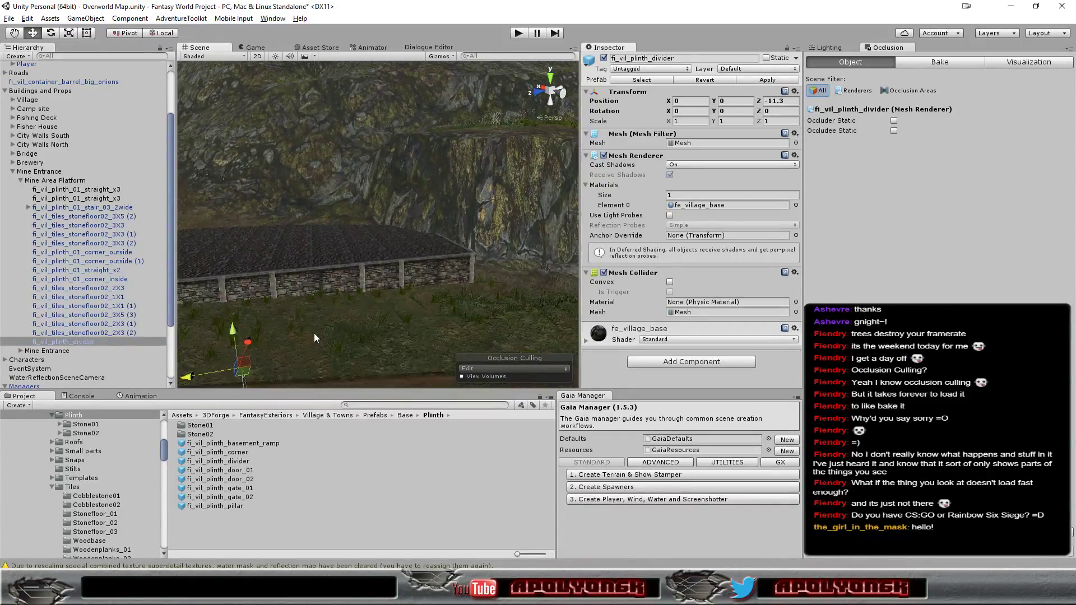
pyautogui.moveTo(314, 345)
pyautogui.keyDown('alt'); pyautogui.mouseDown()
pyautogui.moveTo(392, 322)
pyautogui.moveTo(285, 327)
pyautogui.moveTo(355, 332)
pyautogui.mouseUp(); pyautogui.keyUp('alt')
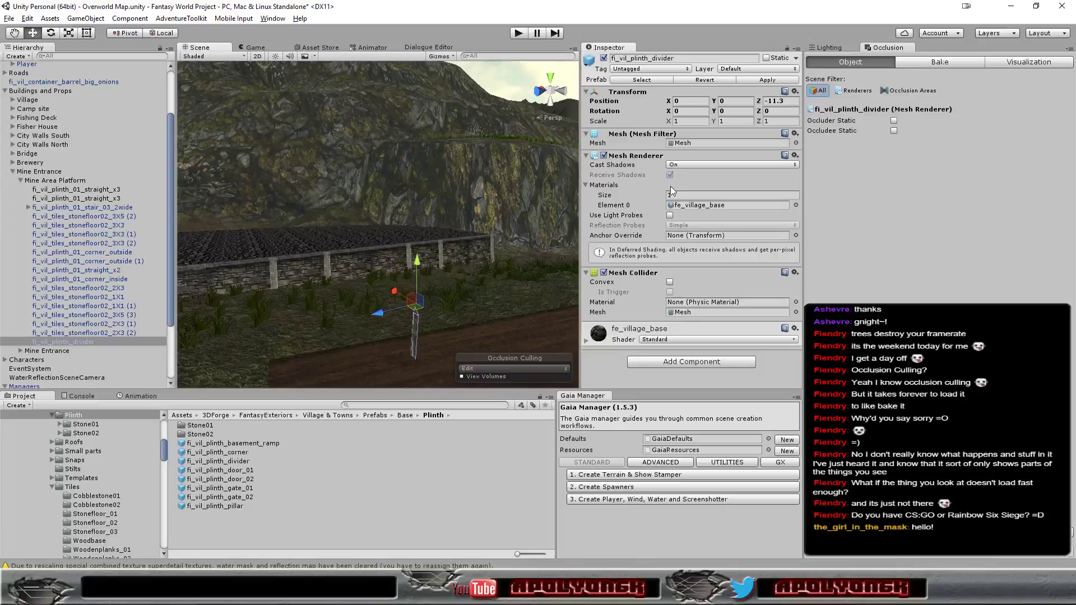
# Rotate the plinth divider to 90 degrees on Y.
pyautogui.click(735, 111)
pyautogui.write('90')
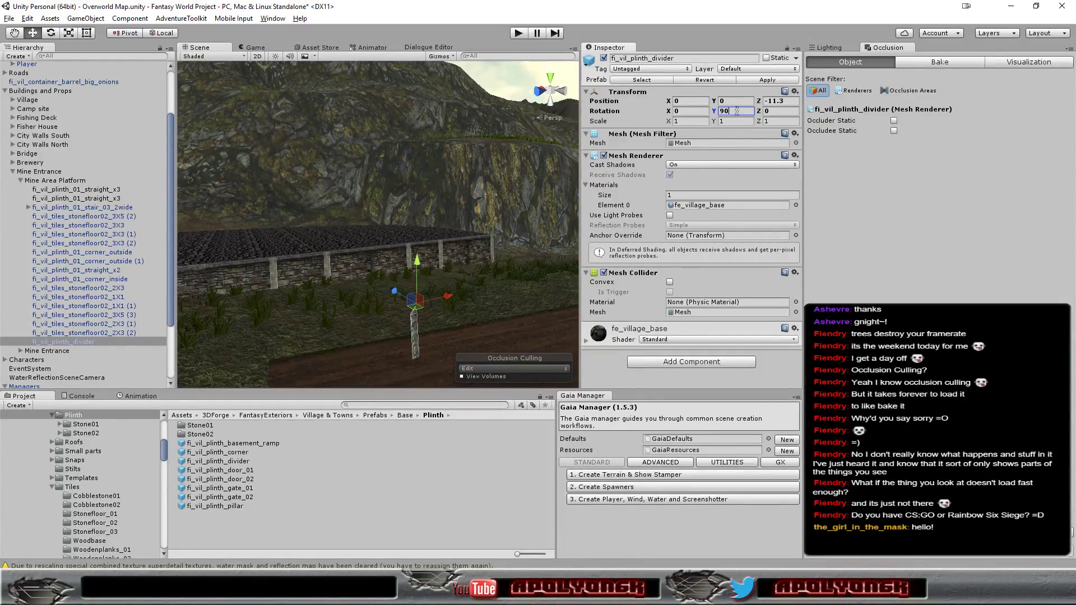
pyautogui.keyDown('alt'); pyautogui.moveTo(447, 302); pyautogui.dragTo(343, 330); pyautogui.keyUp('alt')
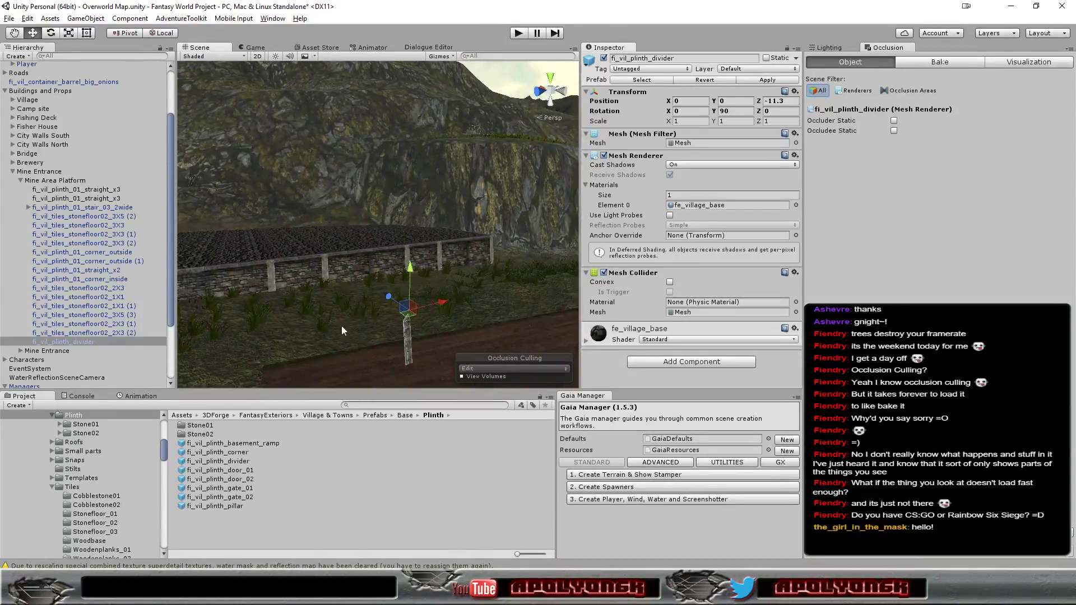
pyautogui.doubleClick(79, 342)
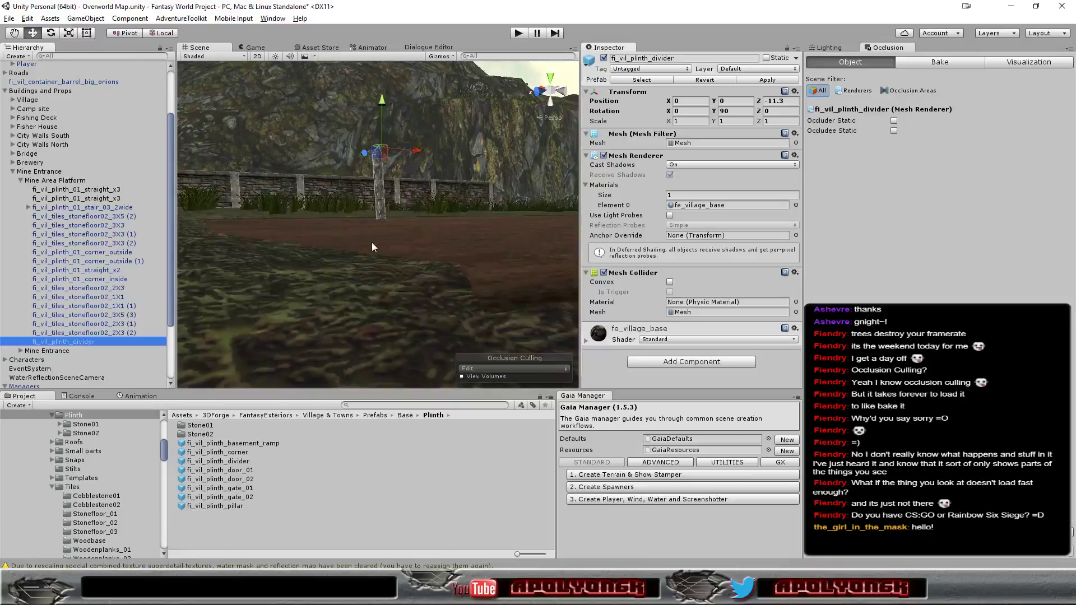
# Move the plinth divider along Z toward the platform corner.
pyautogui.moveTo(378, 174)
pyautogui.keyDown('alt'); pyautogui.mouseDown()
pyautogui.moveTo(735, 322)
pyautogui.moveTo(169, 270)
pyautogui.moveTo(120, 278)
pyautogui.mouseUp(); pyautogui.keyUp('alt')
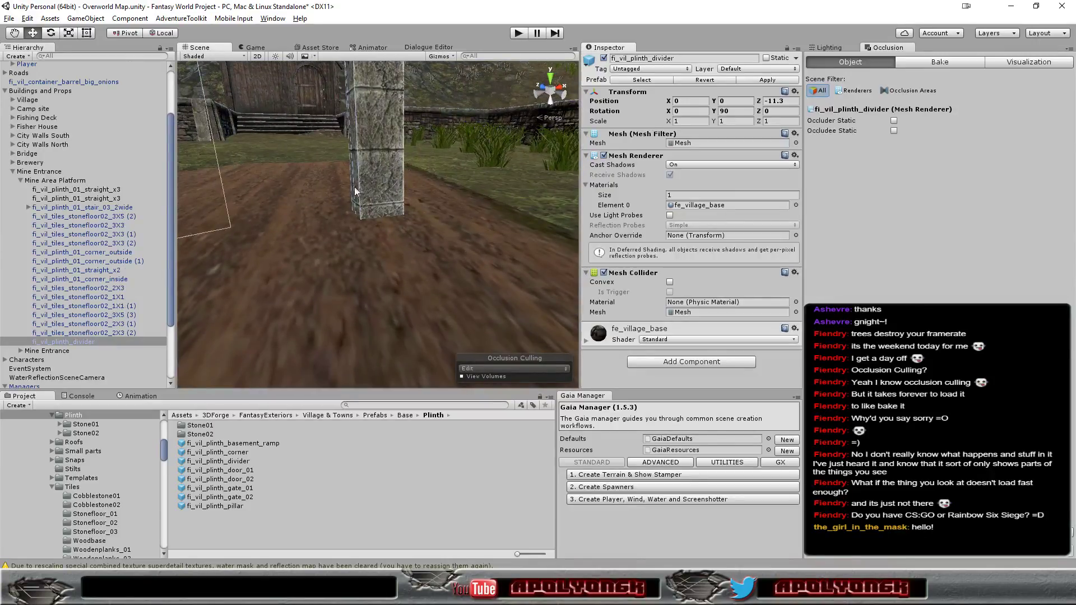
pyautogui.scroll(-4, 477, 140)
pyautogui.scroll(-4, 462, 142)
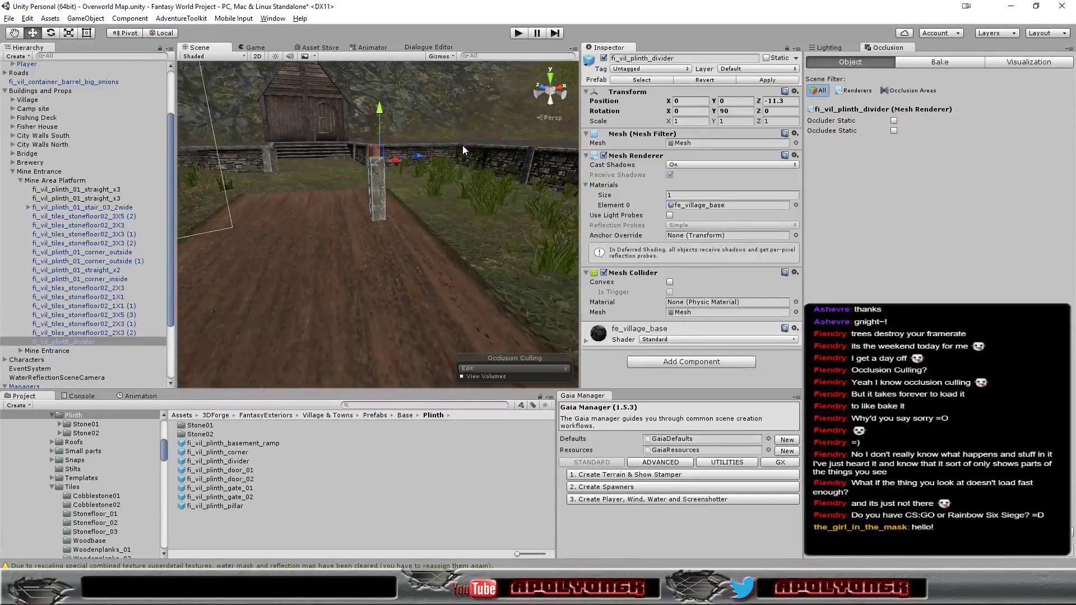
pyautogui.scroll(-3, 479, 210)
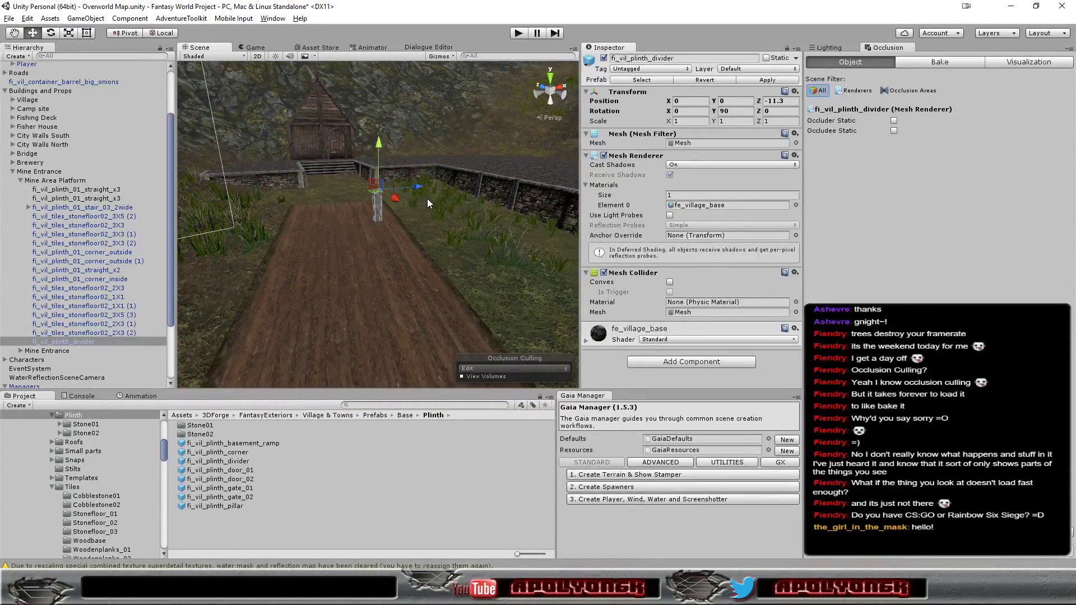
pyautogui.scroll(-3, 431, 197)
pyautogui.scroll(-3, 443, 217)
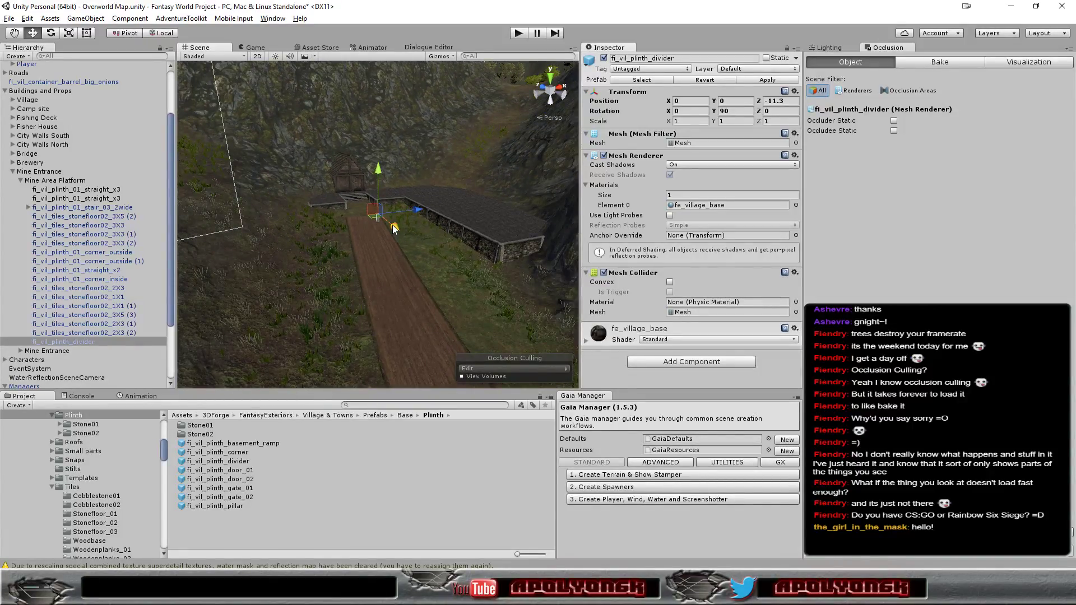
pyautogui.moveTo(392, 224); pyautogui.dragTo(371, 203)
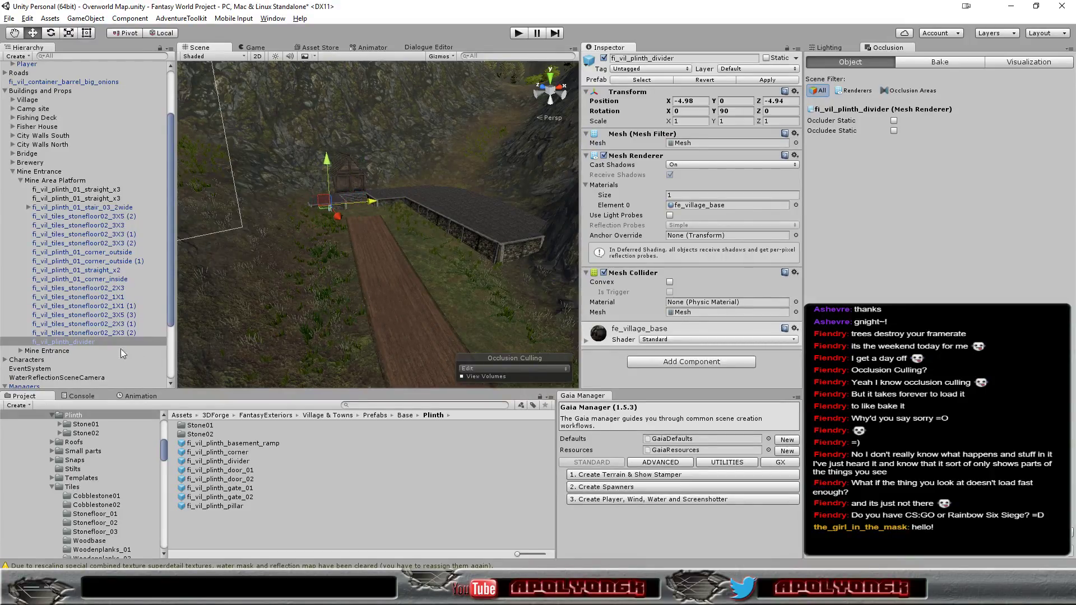
pyautogui.doubleClick(76, 339)
# Nudge the divider along X to -4.989, flush with the plinth wall end.
pyautogui.moveTo(453, 191)
pyautogui.keyDown('alt'); pyautogui.mouseDown()
pyautogui.moveTo(388, 221)
pyautogui.moveTo(388, 279)
pyautogui.mouseUp(); pyautogui.keyUp('alt')
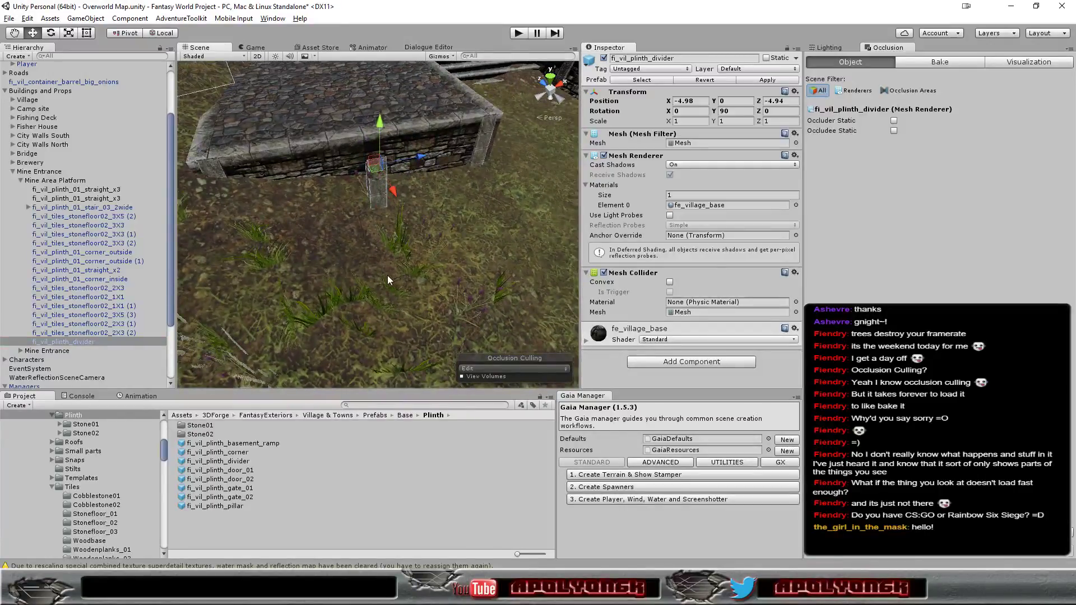
pyautogui.moveTo(371, 161); pyautogui.dragTo(370, 139)
pyautogui.scroll(2, 400, 129)
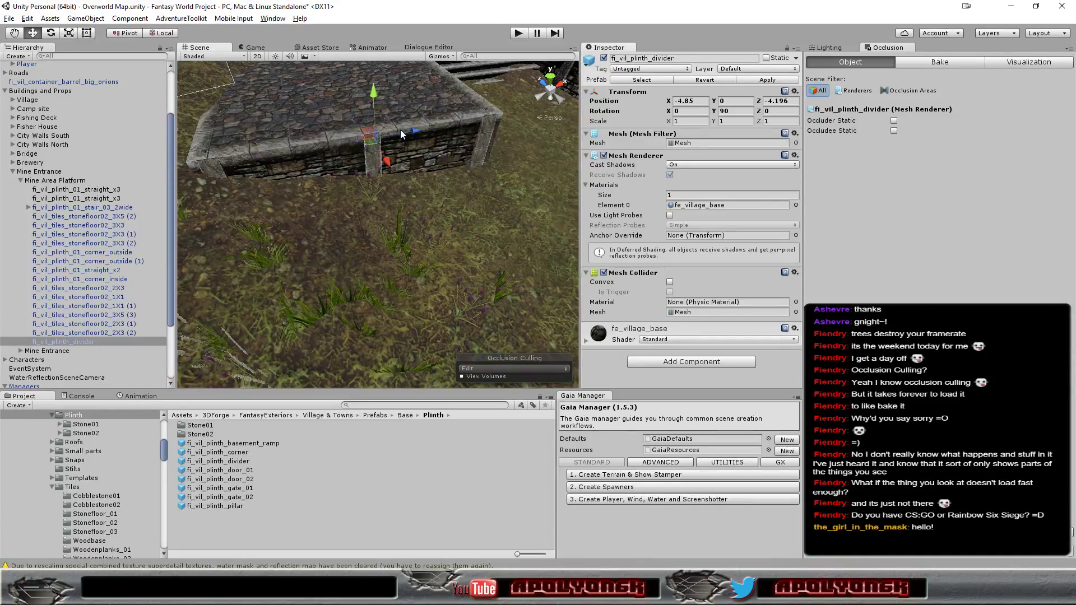
pyautogui.scroll(3, 400, 128)
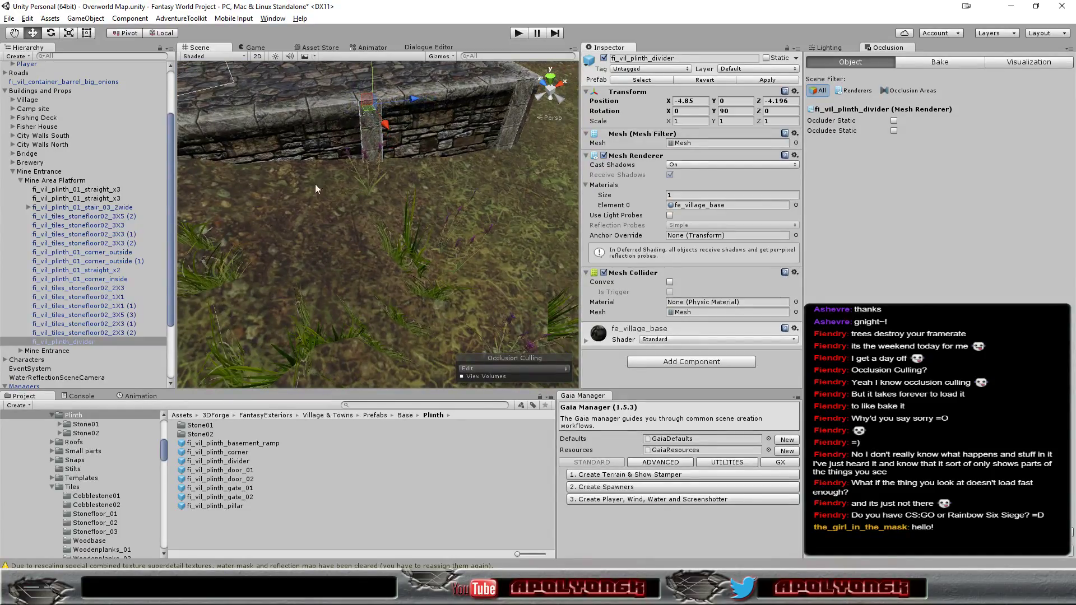
pyautogui.moveTo(315, 188)
pyautogui.keyDown('alt'); pyautogui.mouseDown()
pyautogui.moveTo(279, 252)
pyautogui.moveTo(431, 139)
pyautogui.mouseUp(); pyautogui.keyUp('alt')
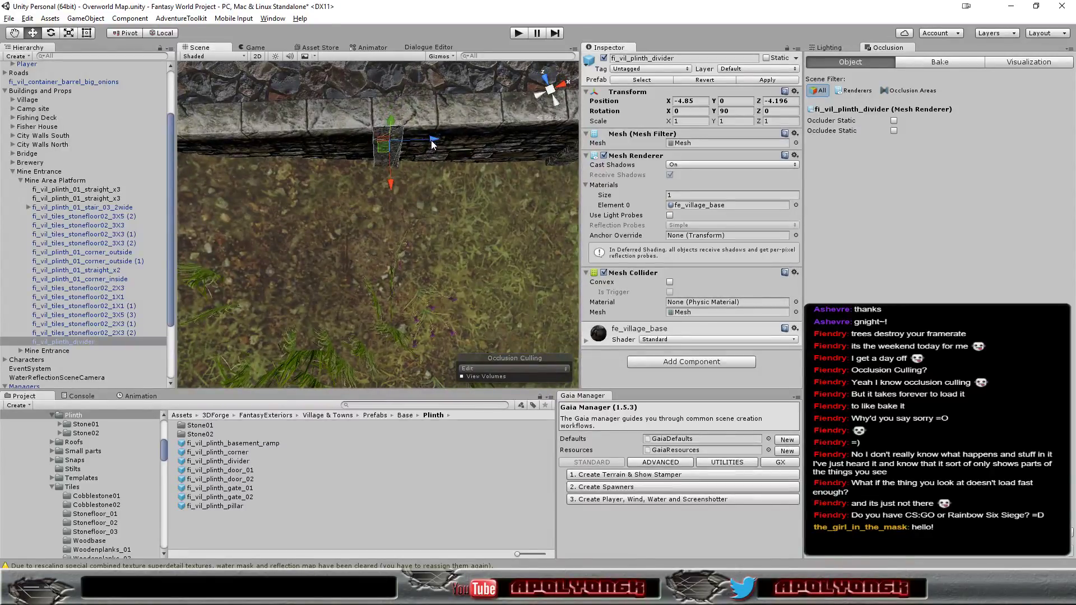
pyautogui.moveTo(433, 140); pyautogui.dragTo(418, 140)
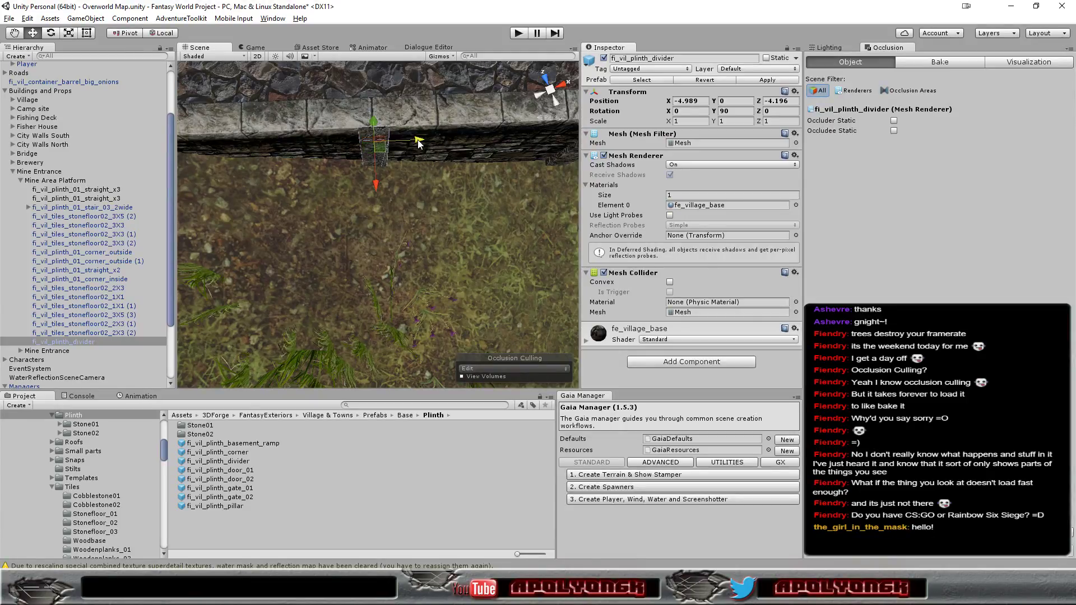
pyautogui.scroll(-2, 436, 177)
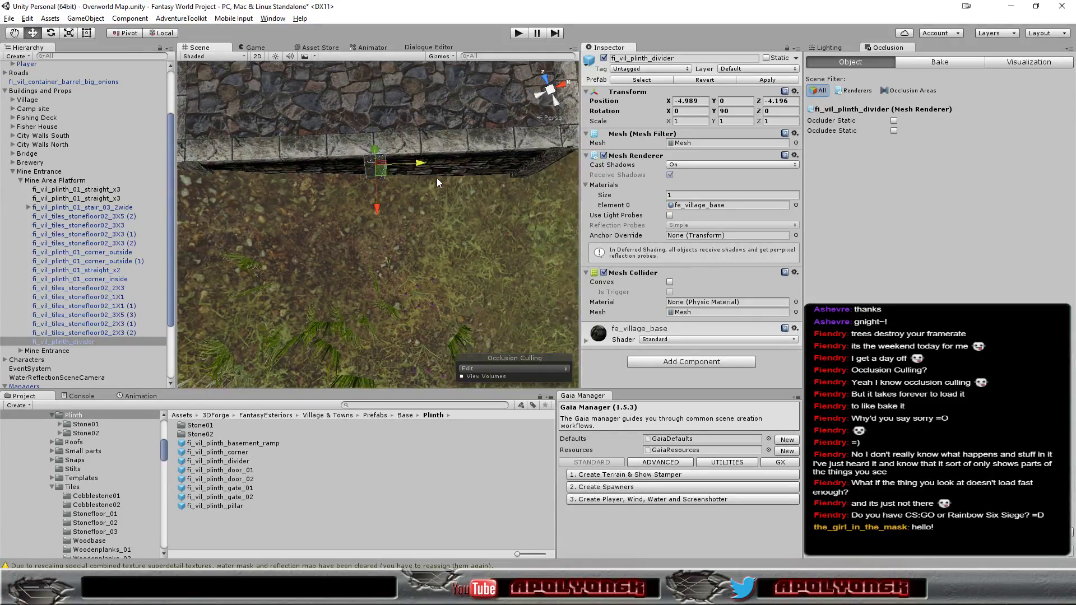
# Duplicate the plinth divider and line the copy up at the right-hand wall corner.
pyautogui.hotkey('ctrl', 'd')
pyautogui.scroll(-5, 455, 169)
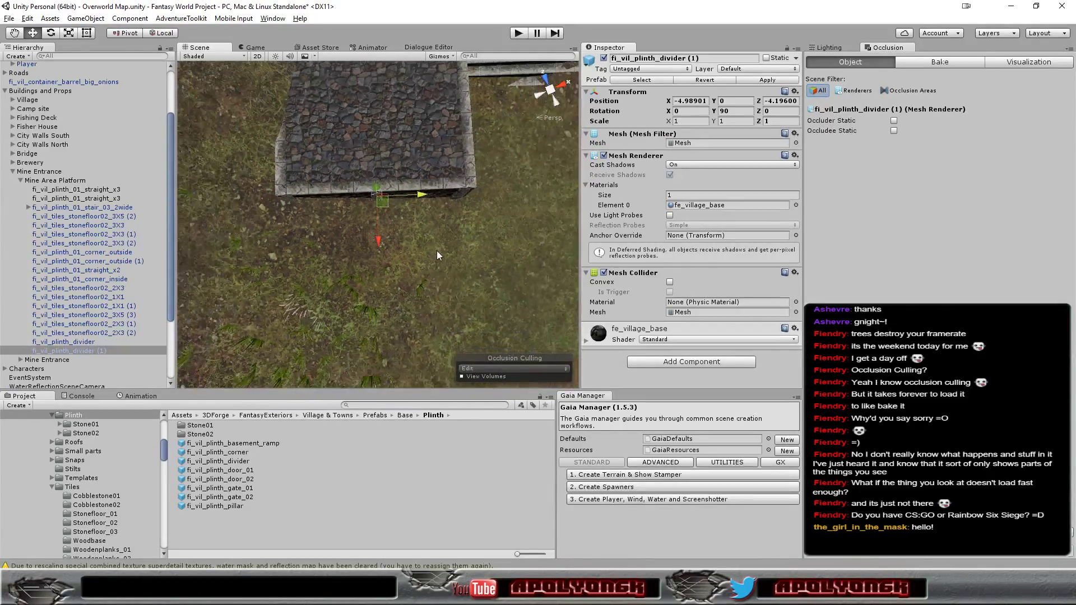
pyautogui.scroll(-2, 442, 253)
pyautogui.scroll(-2, 443, 233)
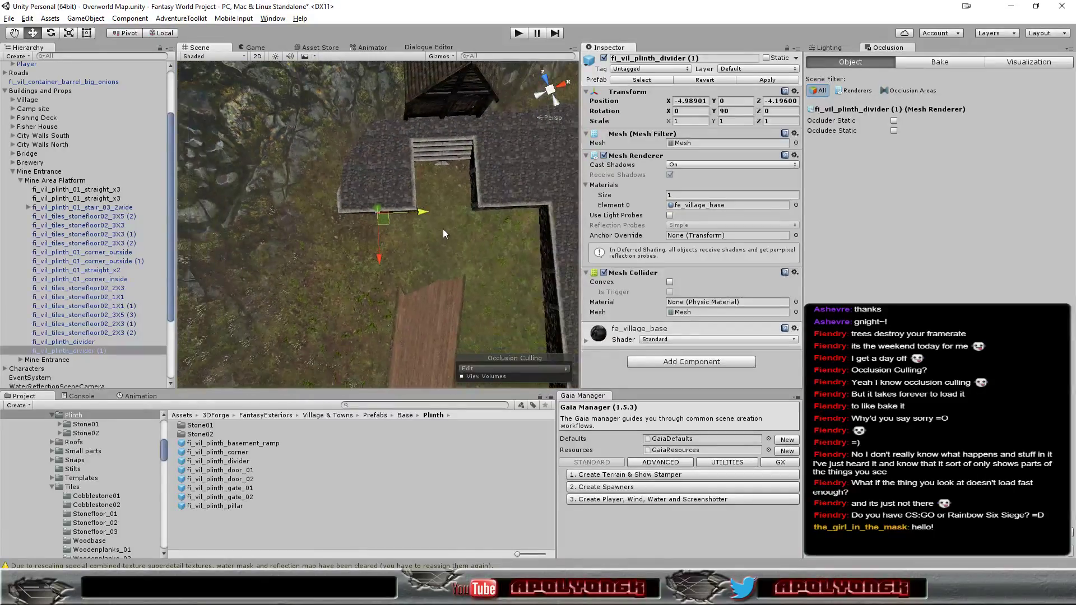
pyautogui.moveTo(422, 217); pyautogui.dragTo(566, 218)
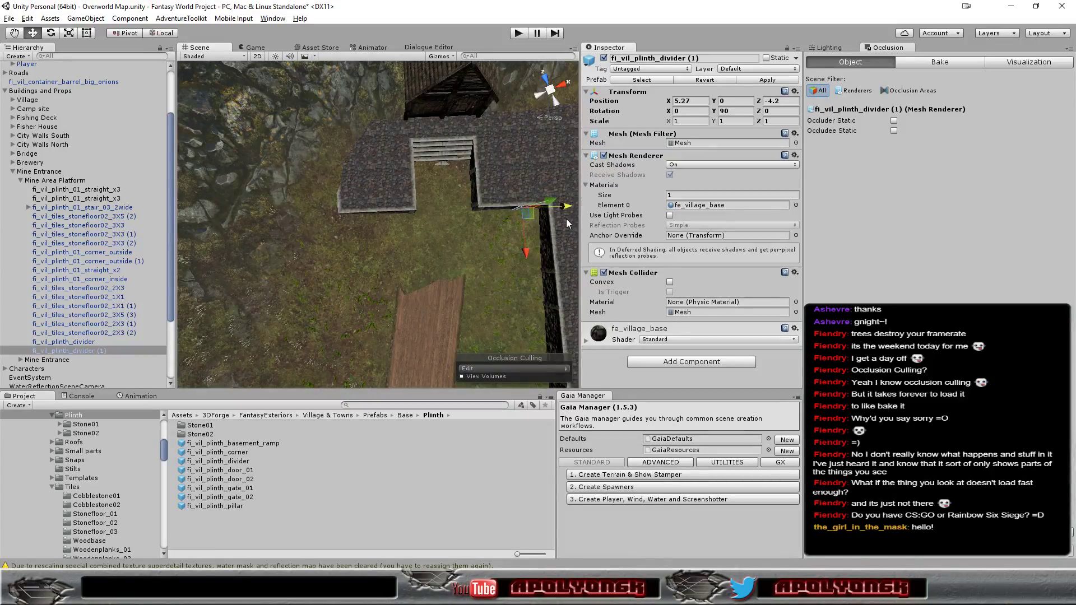
pyautogui.doubleClick(87, 351)
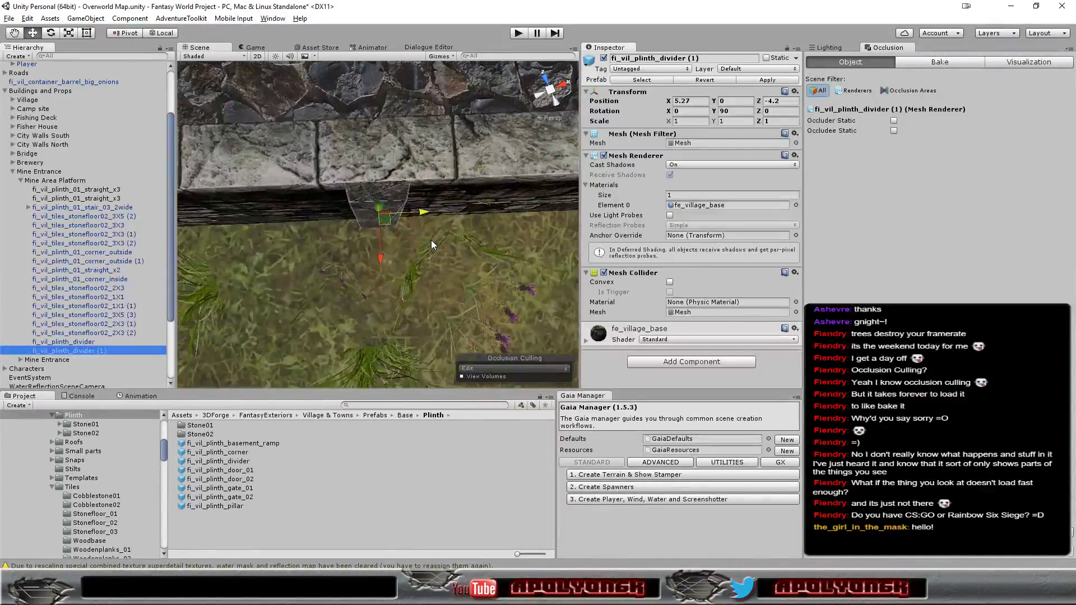
pyautogui.keyDown('alt'); pyautogui.moveTo(431, 240); pyautogui.dragTo(470, 175); pyautogui.keyUp('alt')
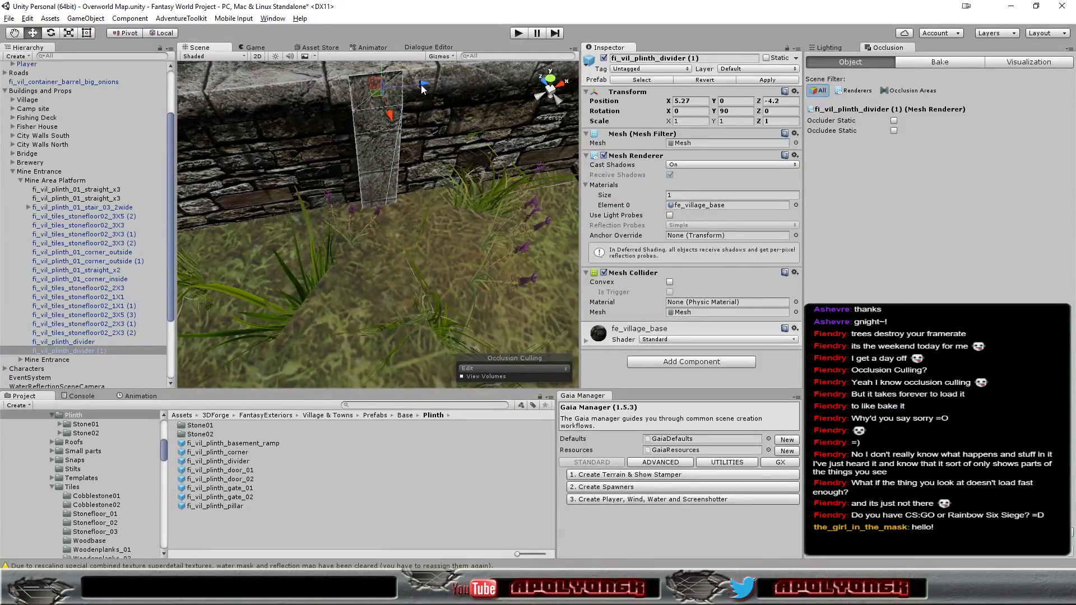
pyautogui.moveTo(422, 85); pyautogui.dragTo(378, 108)
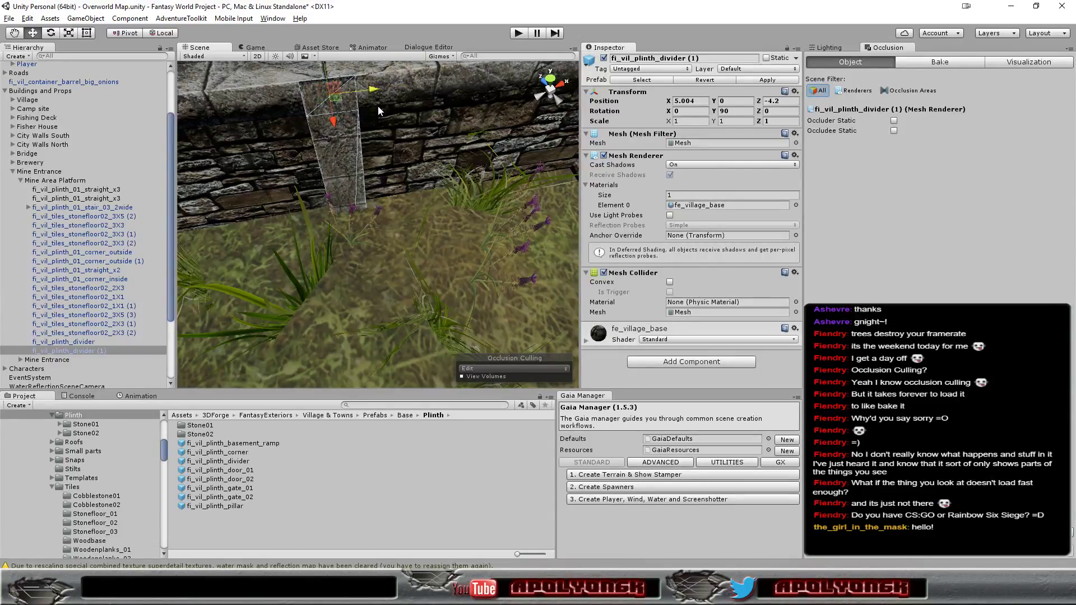
pyautogui.scroll(-3, 378, 106)
pyautogui.scroll(-3, 378, 106)
pyautogui.scroll(-3, 377, 106)
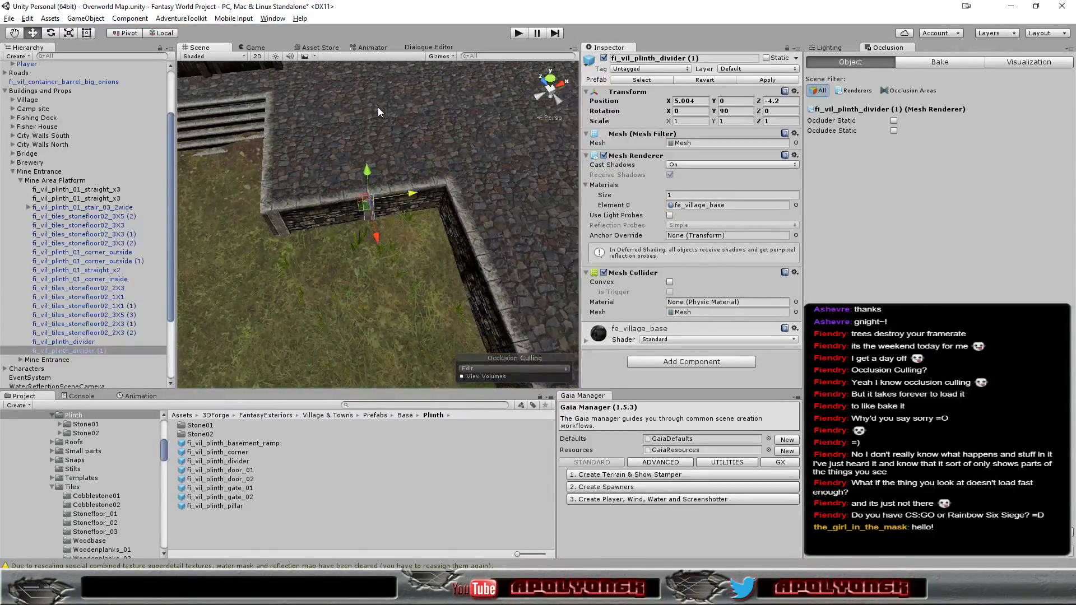
pyautogui.scroll(-2, 378, 106)
pyautogui.scroll(-2, 376, 128)
# Duplicate it again and place fi_vil_plinth_divider (2) at the far wall end, X 10.014, Z -24.196.
pyautogui.hotkey('ctrl', 'd')
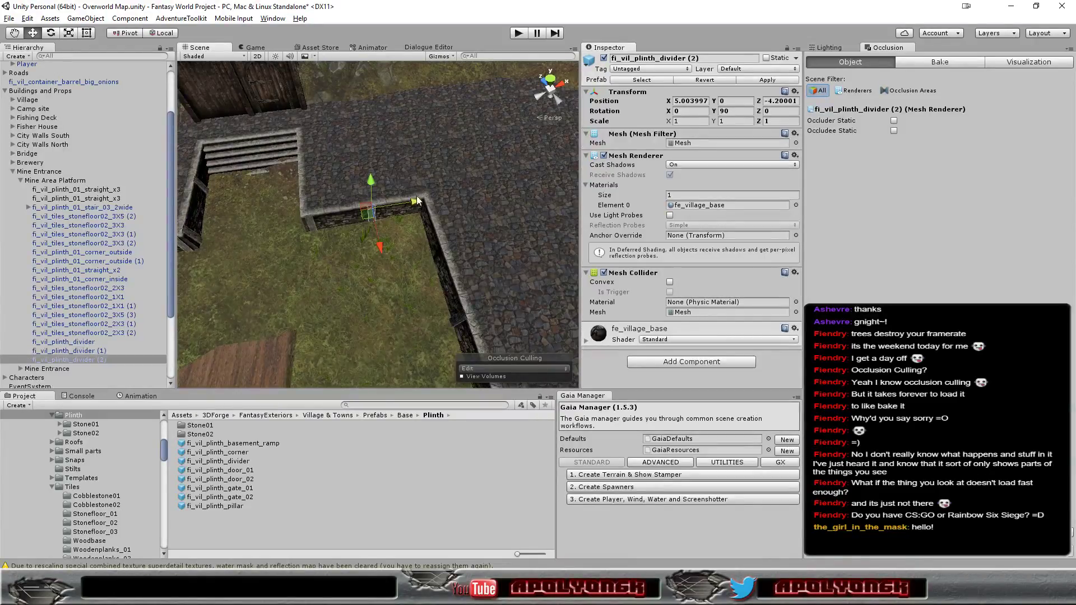
pyautogui.scroll(-3, 411, 271)
pyautogui.scroll(-2, 412, 271)
pyautogui.scroll(-2, 420, 306)
pyautogui.scroll(-2, 421, 307)
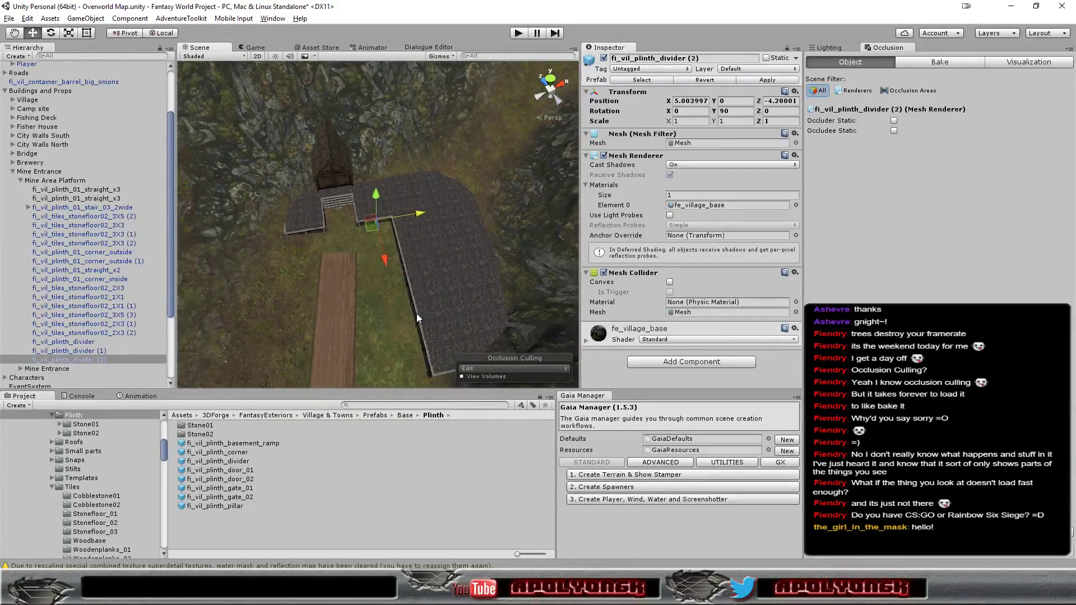
pyautogui.scroll(-2, 416, 314)
pyautogui.moveTo(385, 260)
pyautogui.mouseDown()
pyautogui.moveTo(415, 354)
pyautogui.moveTo(485, 342)
pyautogui.mouseUp()
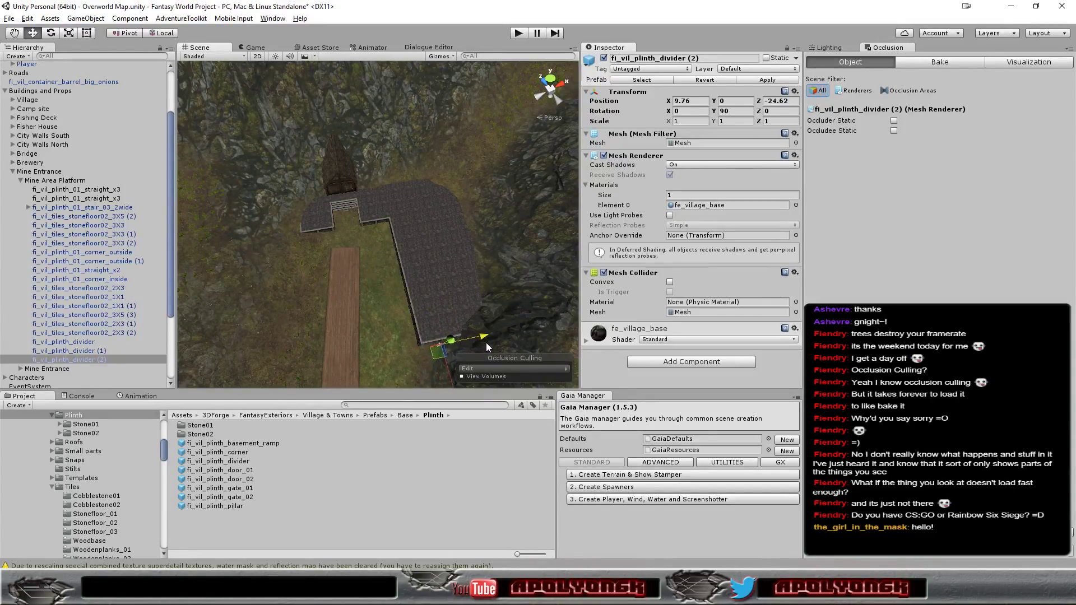
pyautogui.doubleClick(75, 360)
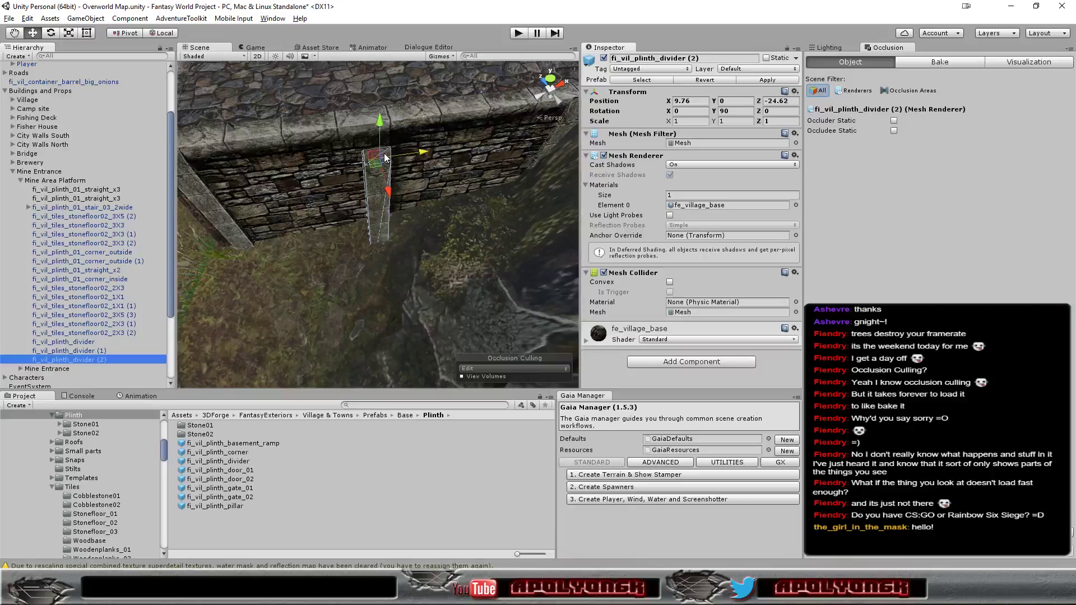
pyautogui.moveTo(389, 177)
pyautogui.mouseDown()
pyautogui.moveTo(400, 129)
pyautogui.moveTo(438, 125)
pyautogui.mouseUp()
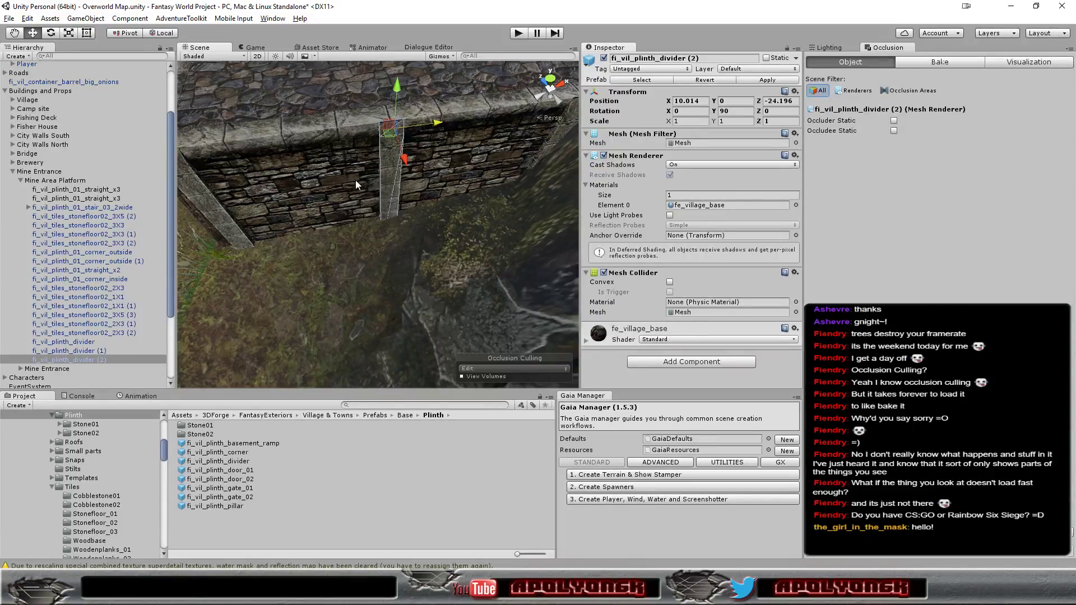
pyautogui.moveTo(361, 237)
pyautogui.keyDown('alt'); pyautogui.mouseDown()
pyautogui.moveTo(384, 212)
pyautogui.moveTo(488, 187)
pyautogui.mouseUp(); pyautogui.keyUp('alt')
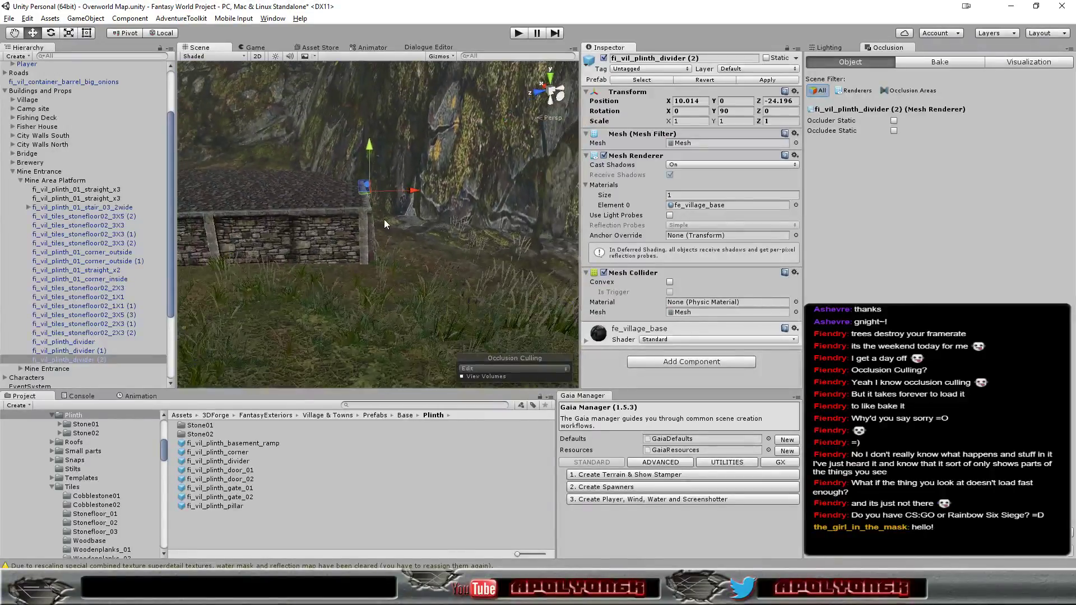
pyautogui.scroll(-2, 261, 268)
pyautogui.scroll(-3, 267, 261)
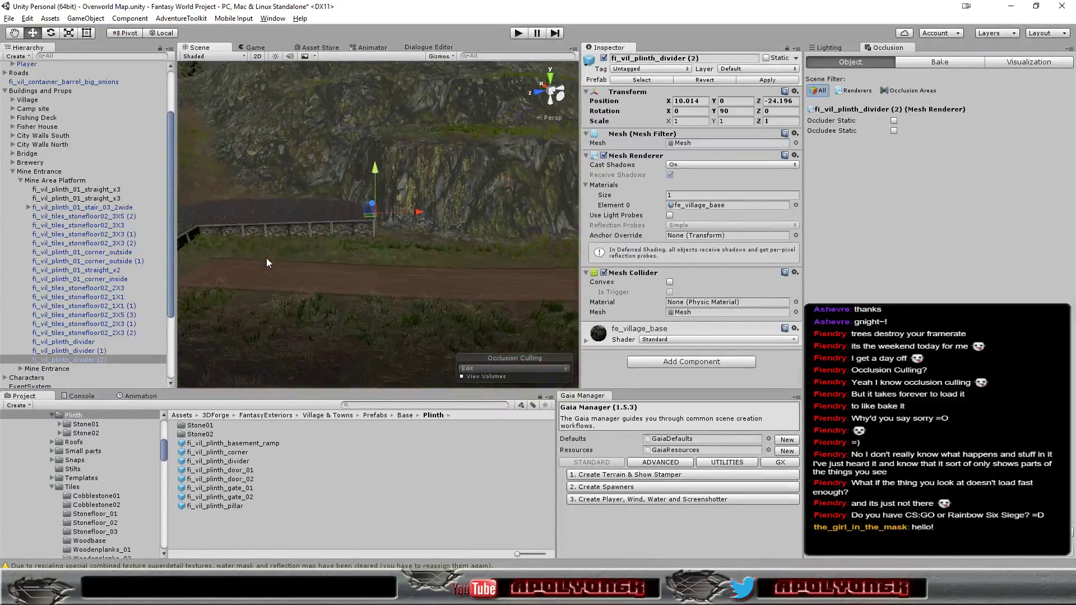
pyautogui.scroll(-2, 264, 262)
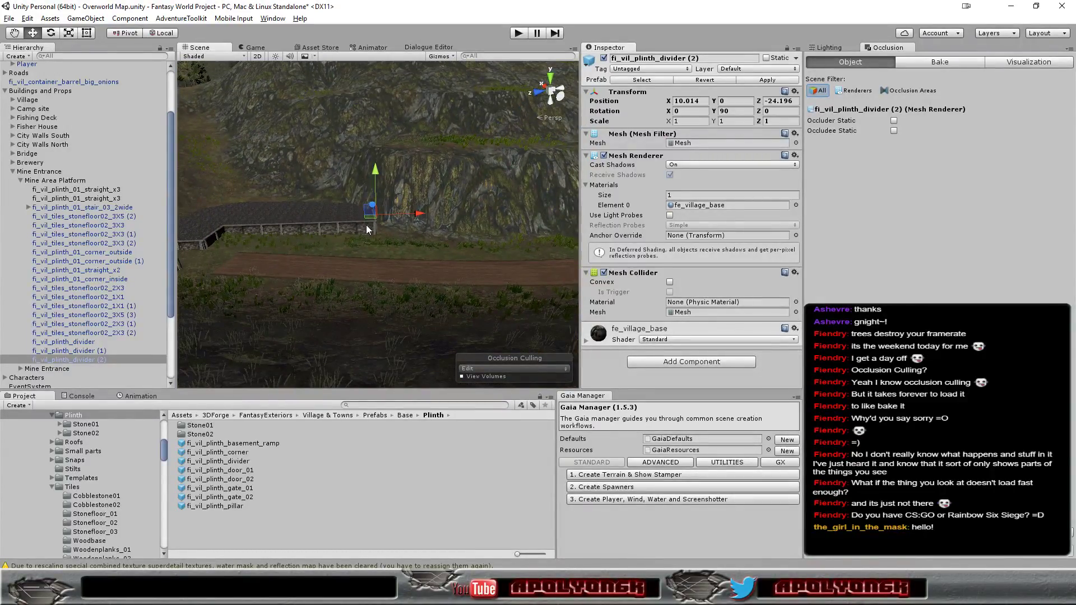
pyautogui.scroll(3, 355, 229)
pyautogui.scroll(2, 338, 234)
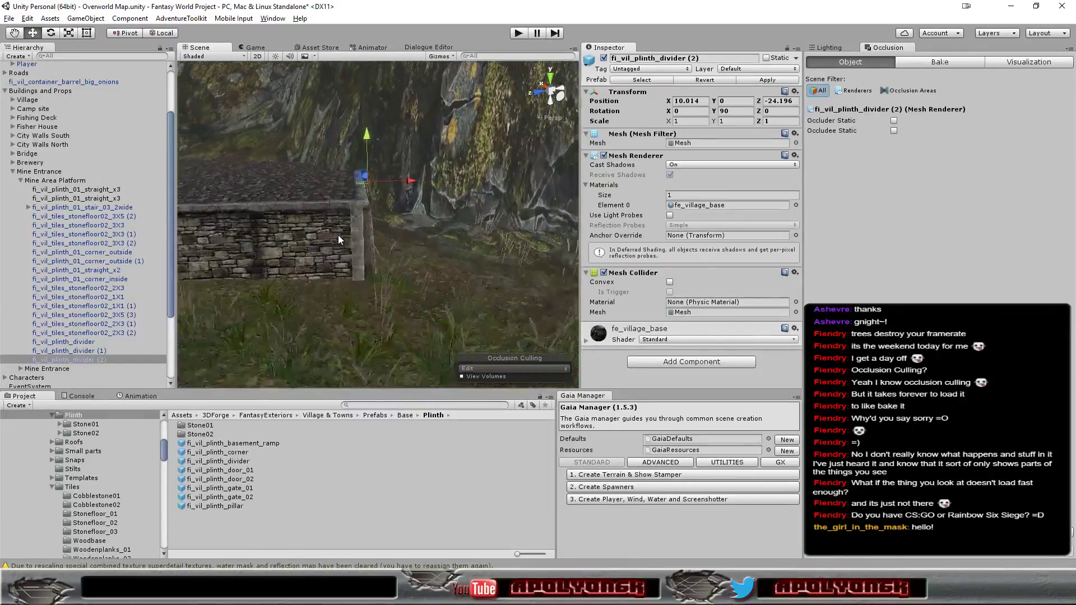
pyautogui.keyDown('alt'); pyautogui.moveTo(336, 237); pyautogui.dragTo(196, 276); pyautogui.keyUp('alt')
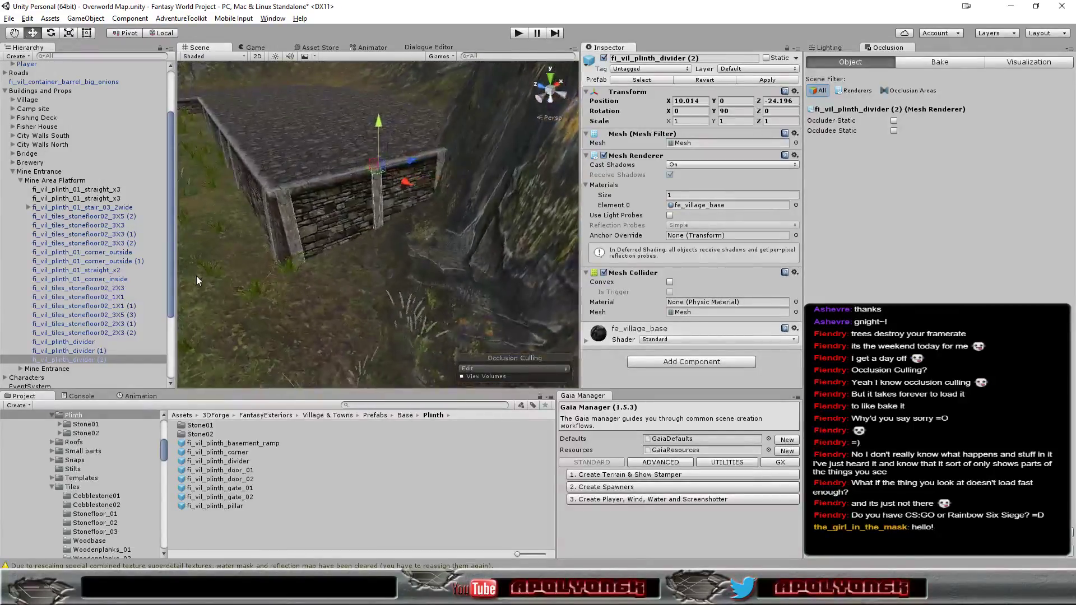
# Duplicate the plinth divider, slide it left along the wall, and set Rotation Y to 180.
pyautogui.hotkey('ctrl', 'd')
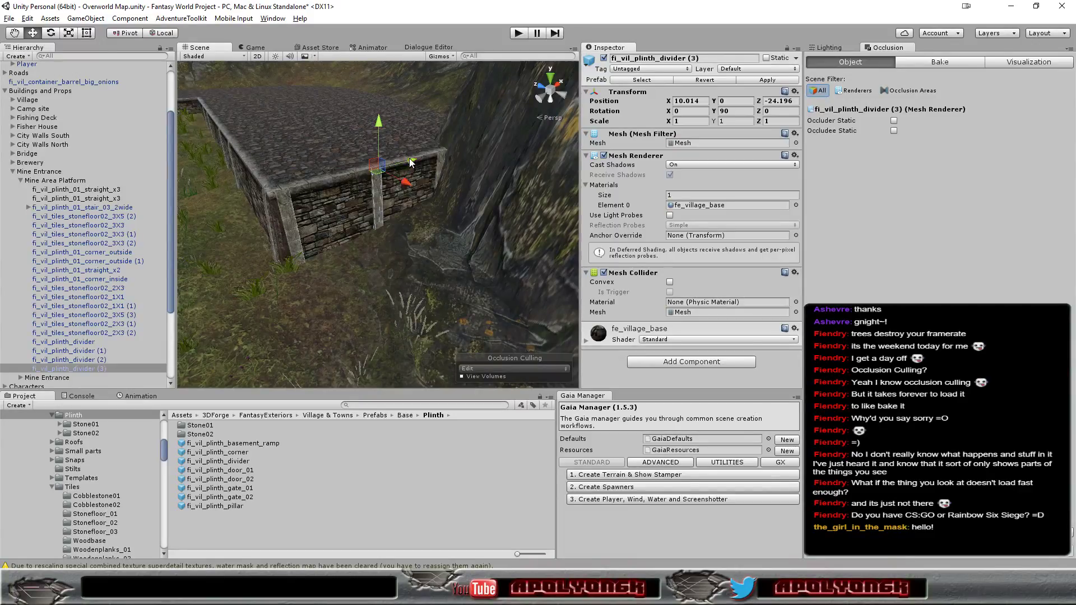
pyautogui.moveTo(411, 163); pyautogui.dragTo(311, 197)
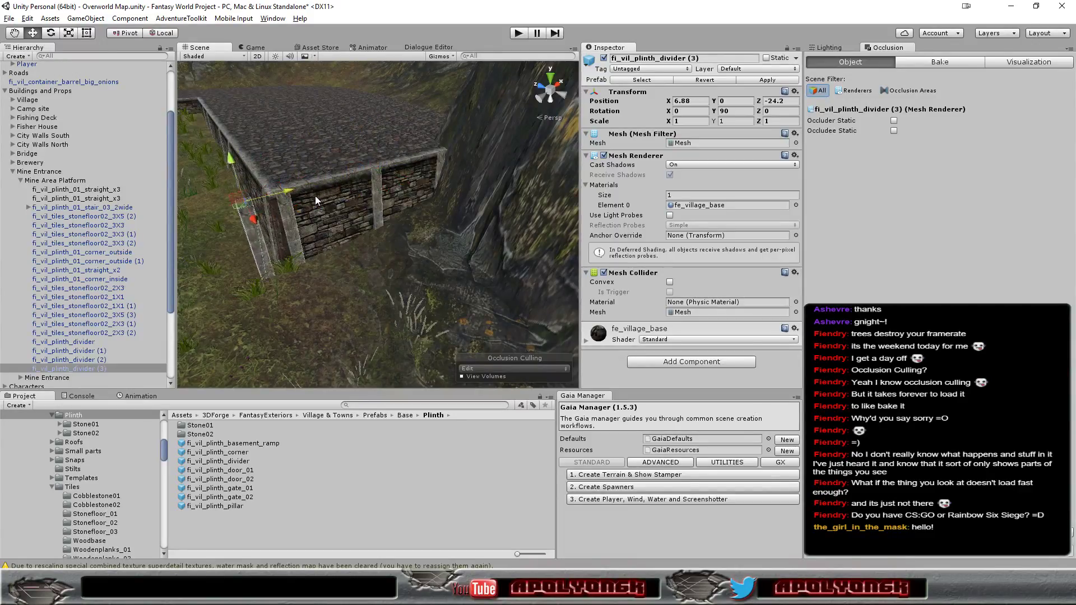
pyautogui.click(733, 112)
pyautogui.write('0')
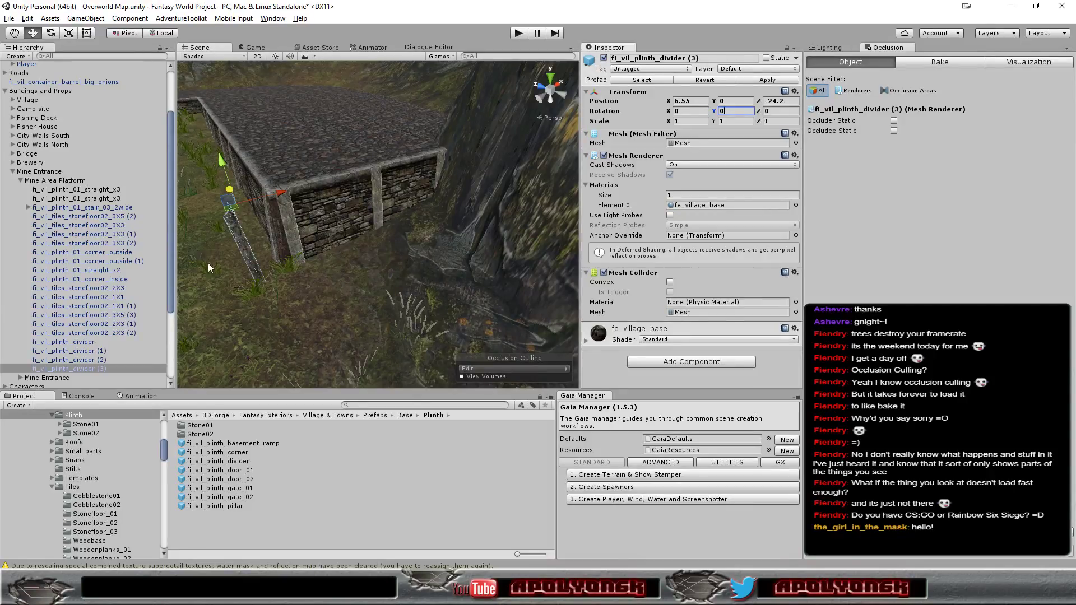
pyautogui.keyDown('alt'); pyautogui.moveTo(209, 267); pyautogui.dragTo(613, 180); pyautogui.keyUp('alt')
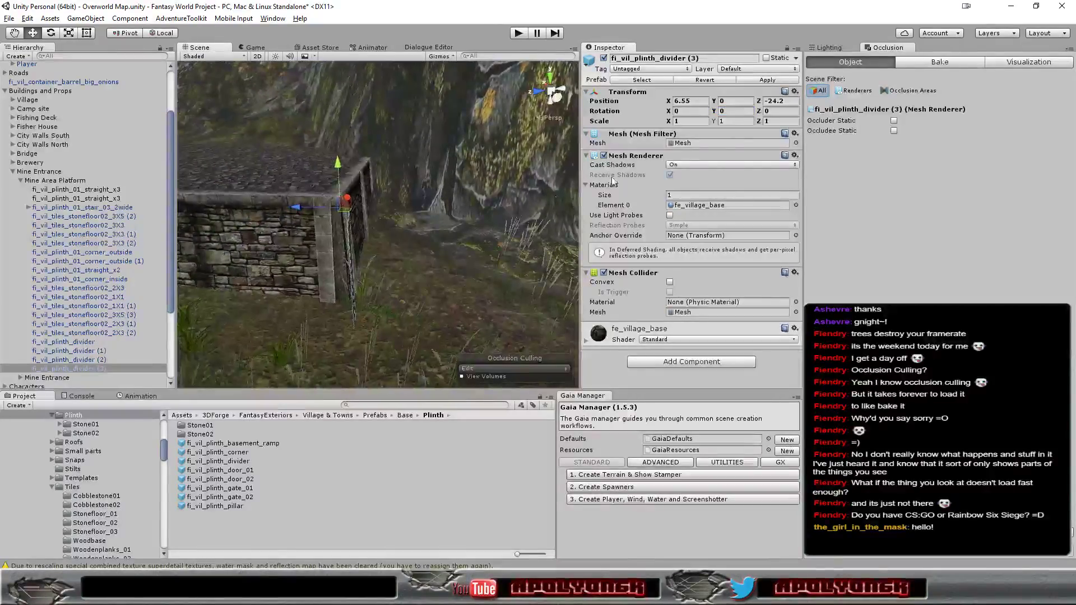
pyautogui.click(735, 110)
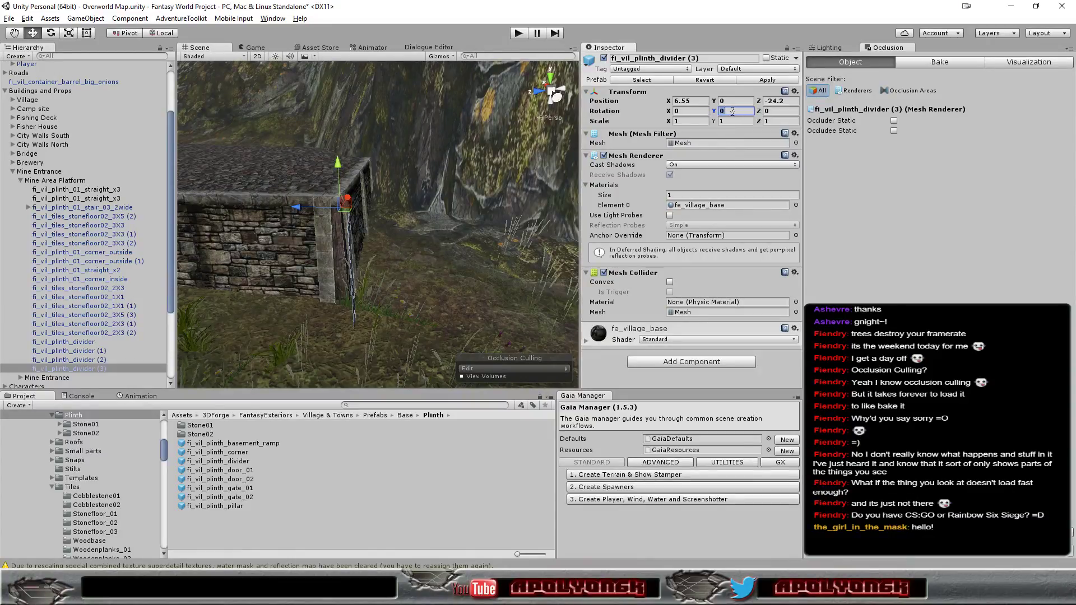
pyautogui.write('180')
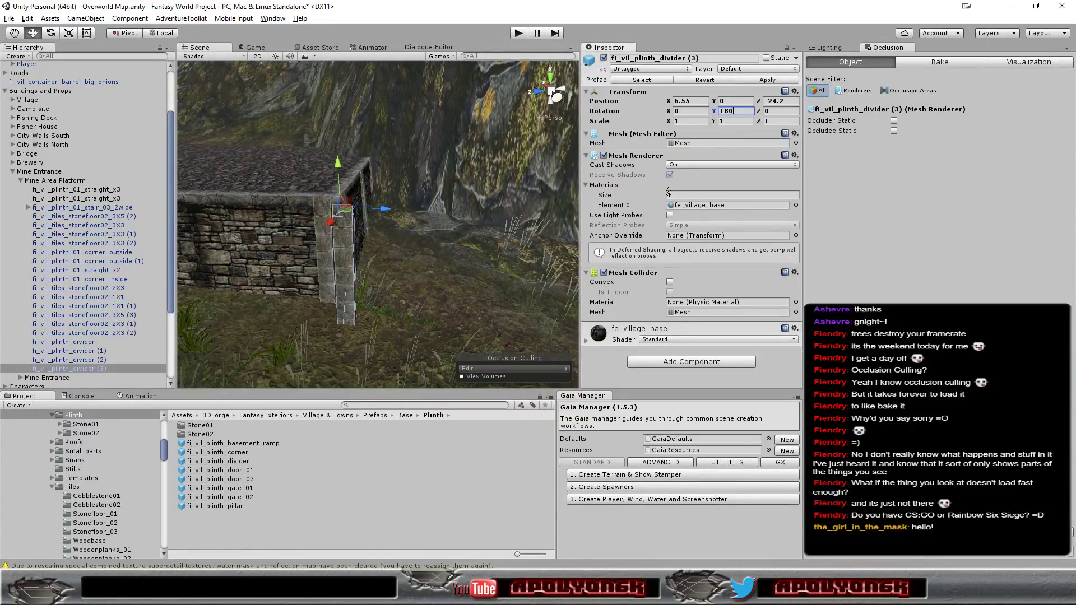
# Vertex-snap fi_vil_plinth_divider (3) against the plinth wall at Z -21.263.
pyautogui.moveTo(389, 210); pyautogui.dragTo(209, 208)
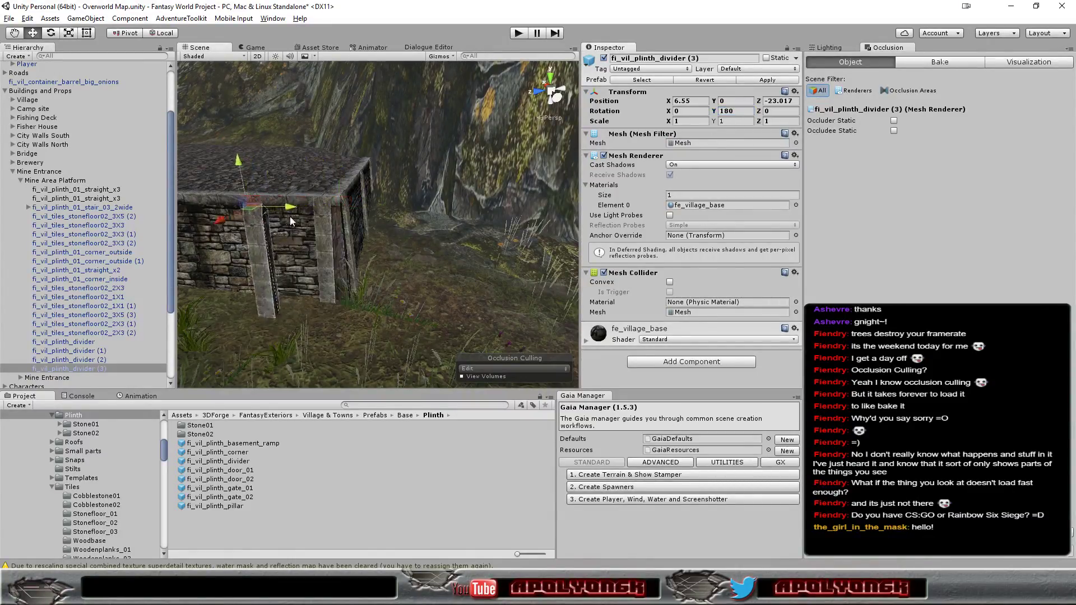
pyautogui.moveTo(244, 245); pyautogui.dragTo(342, 275, button='right')
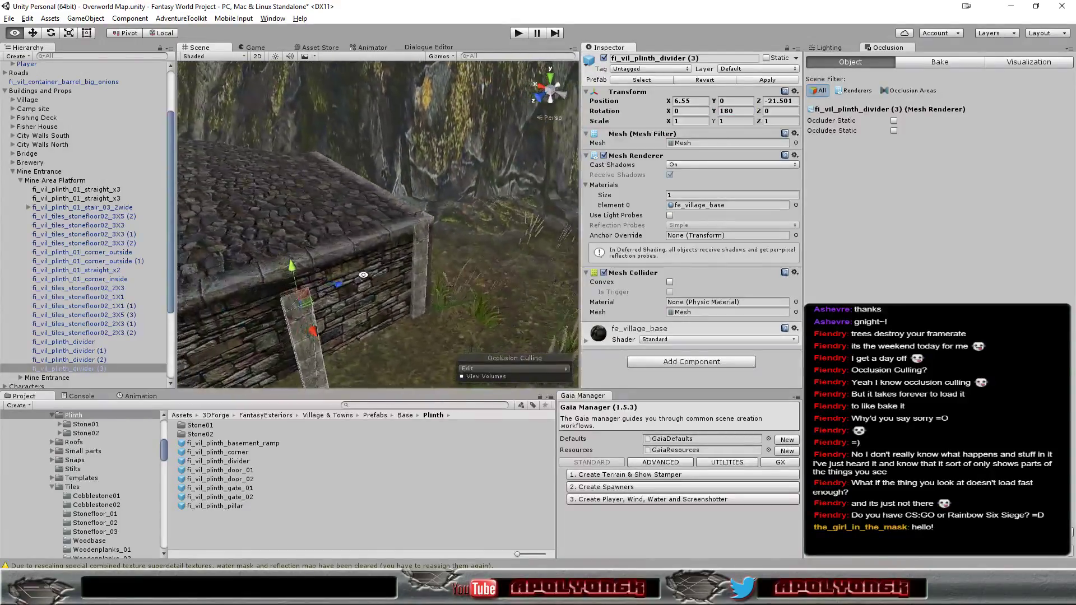
pyautogui.press('v')
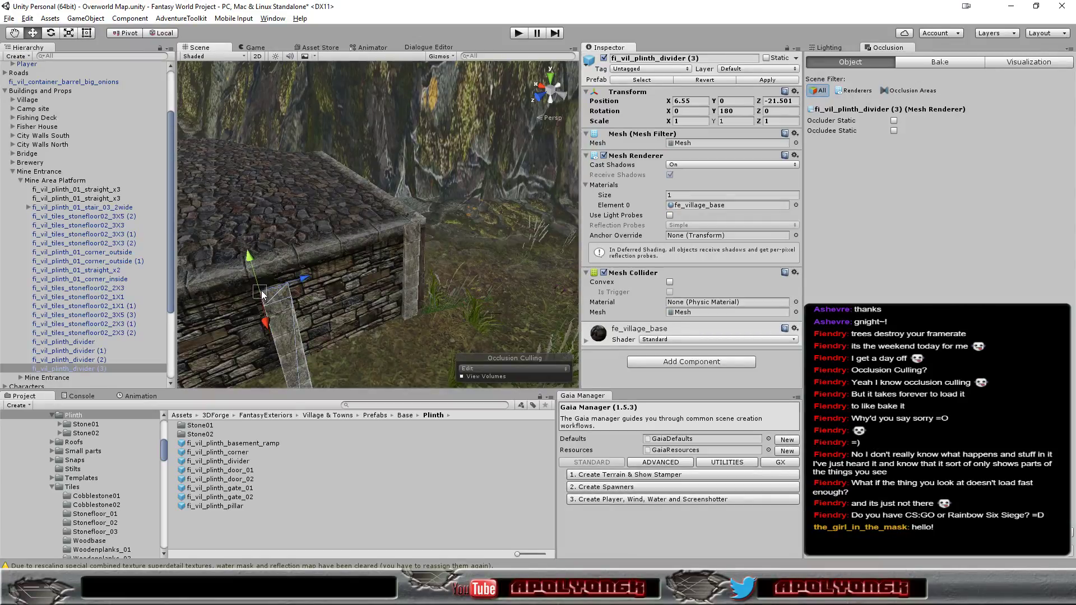
pyautogui.moveTo(260, 290)
pyautogui.mouseDown()
pyautogui.moveTo(251, 276)
pyautogui.moveTo(295, 263)
pyautogui.mouseUp()
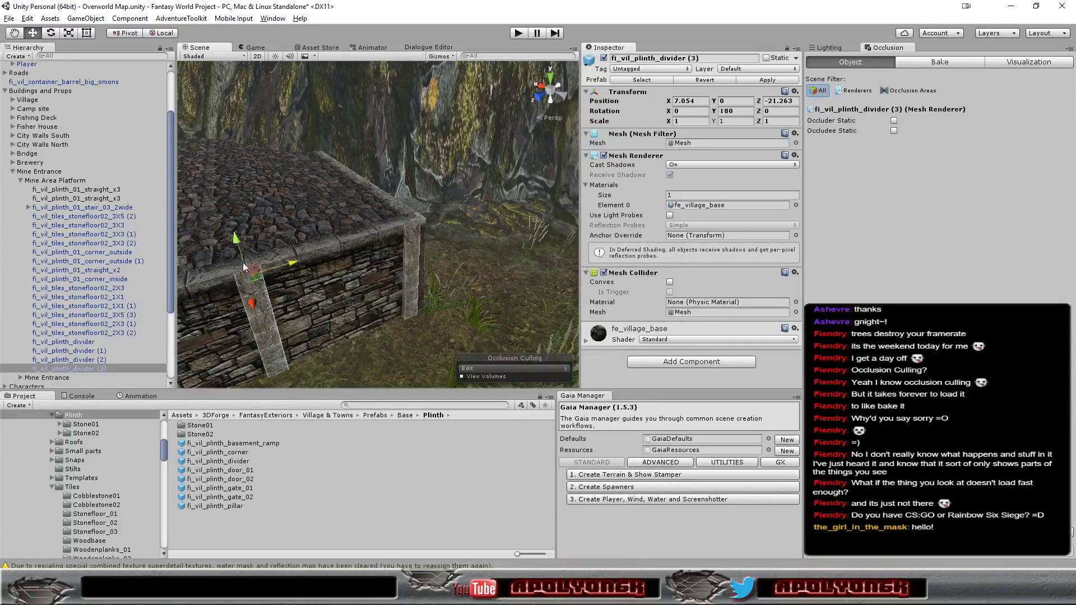
pyautogui.scroll(-6, 220, 252)
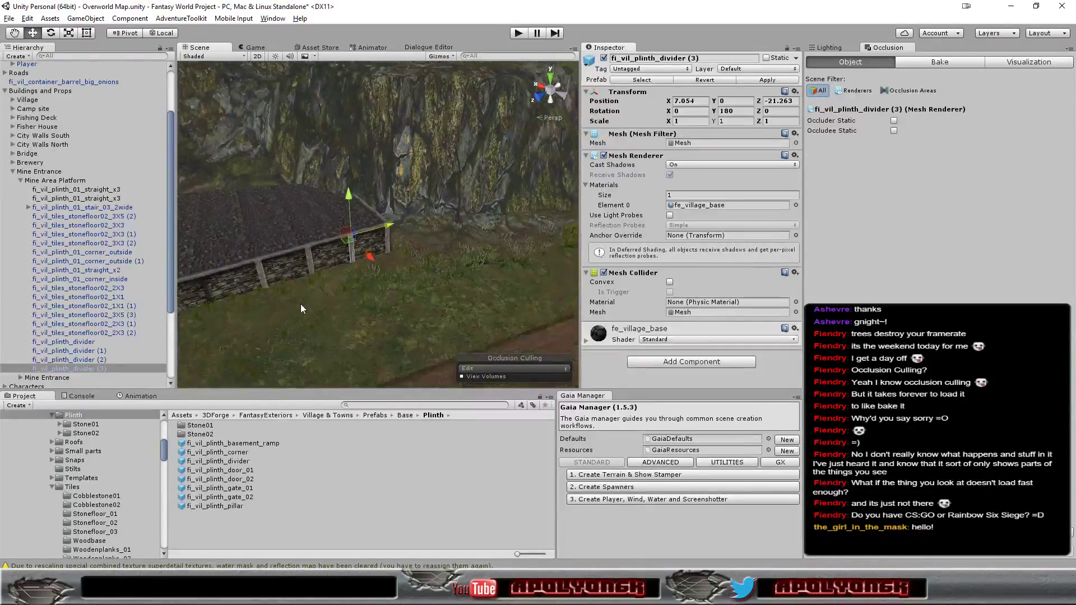
# Duplicate the divider as fi_vil_plinth_divider (4) and fine-tune it along the wall to Z -13.753.
pyautogui.hotkey('ctrl', 'd')
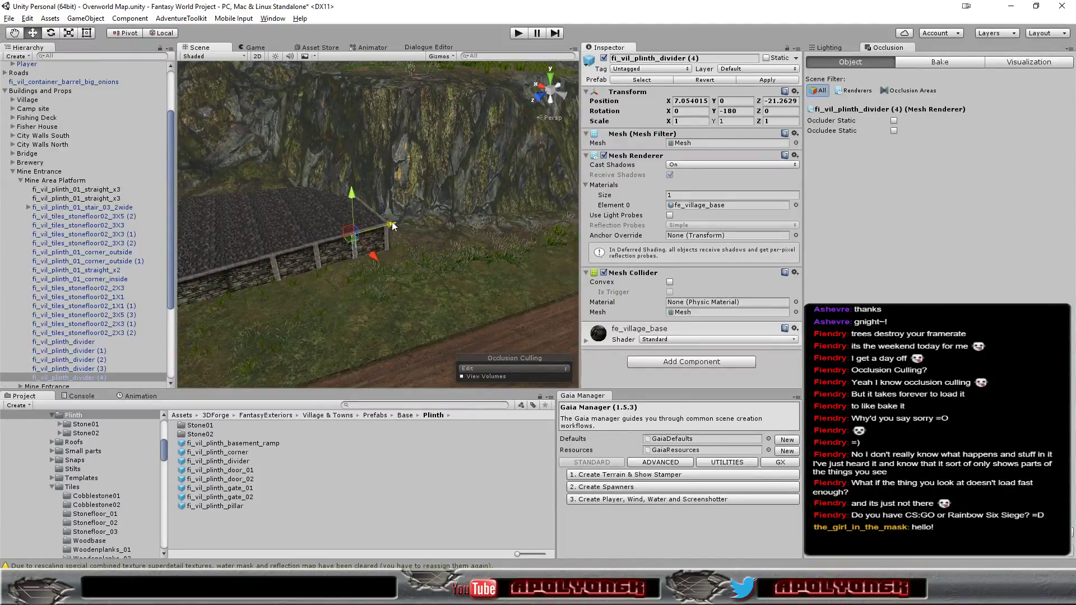
pyautogui.moveTo(391, 226); pyautogui.dragTo(274, 268)
pyautogui.doubleClick(83, 378)
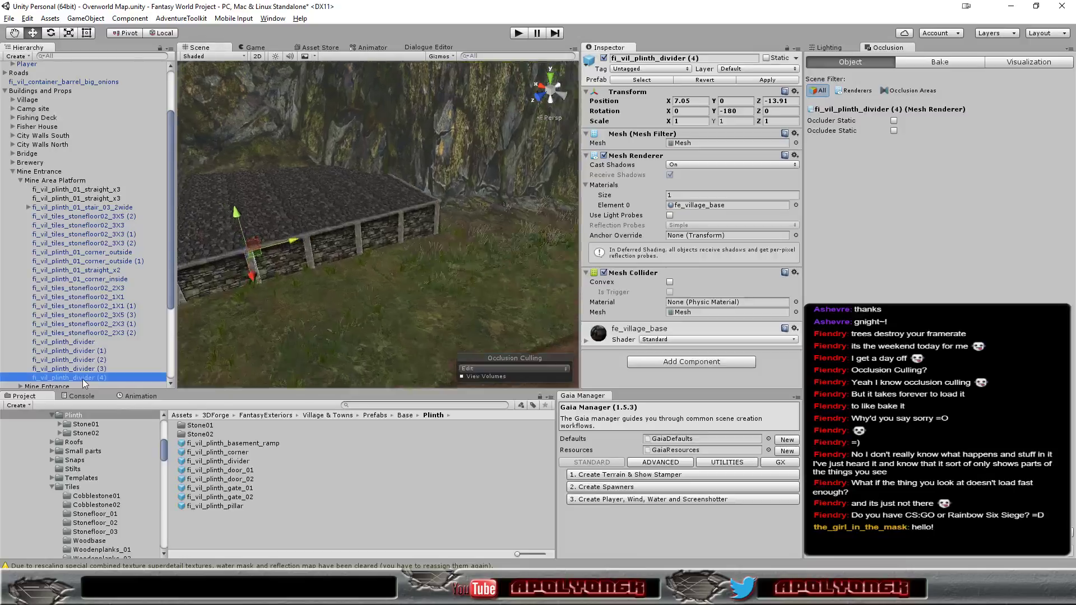
pyautogui.keyDown('alt'); pyautogui.moveTo(360, 194); pyautogui.dragTo(238, 344); pyautogui.keyUp('alt')
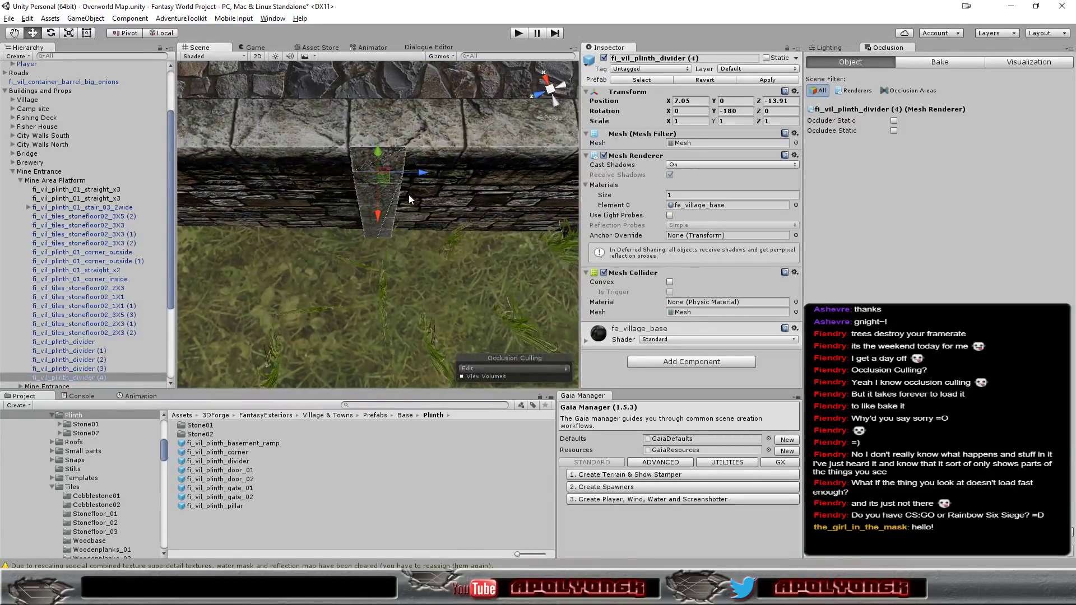
pyautogui.moveTo(422, 174)
pyautogui.mouseDown()
pyautogui.moveTo(379, 186)
pyautogui.moveTo(394, 181)
pyautogui.mouseUp()
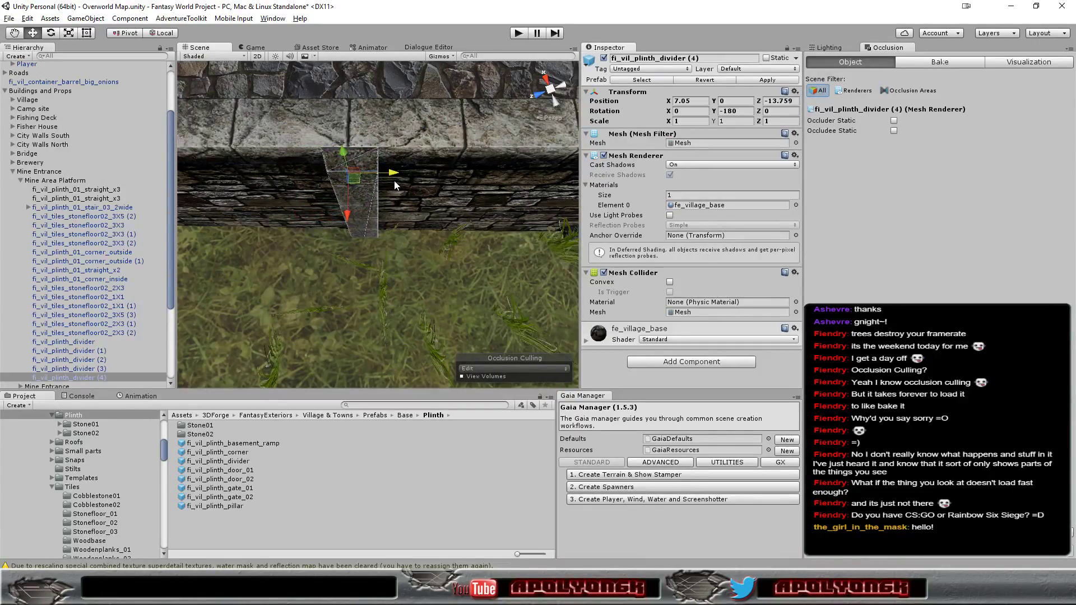
pyautogui.keyDown('alt'); pyautogui.moveTo(389, 233); pyautogui.dragTo(420, 211); pyautogui.keyUp('alt')
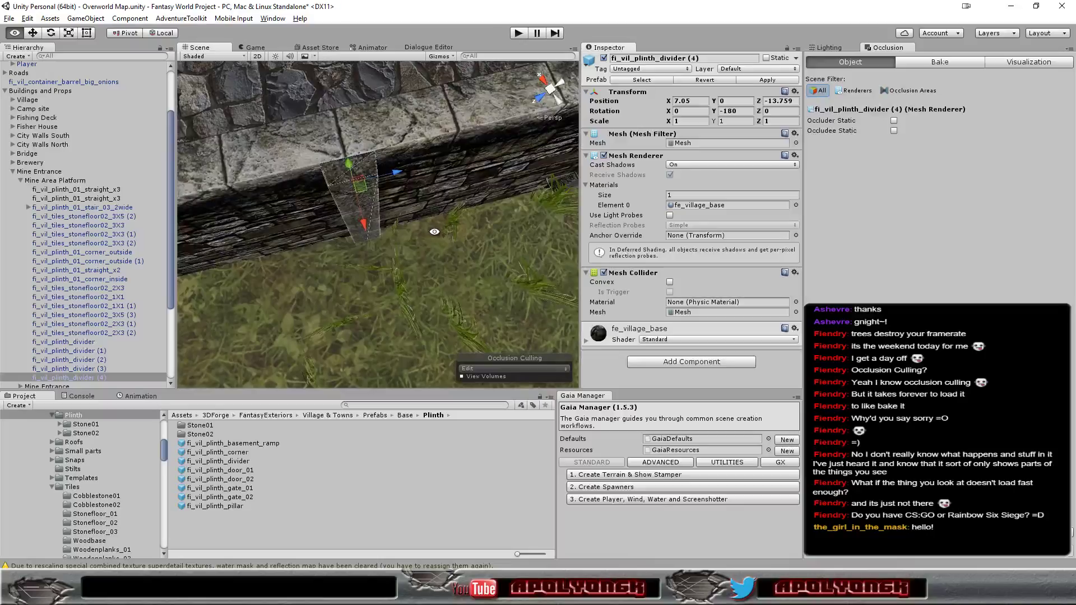
pyautogui.moveTo(396, 174); pyautogui.dragTo(395, 174)
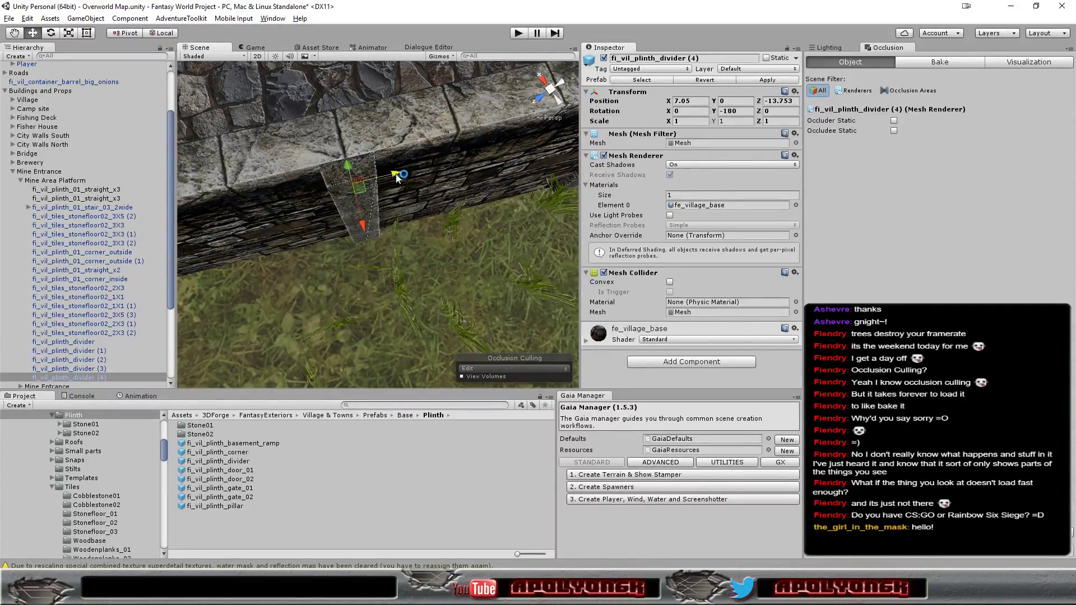
pyautogui.scroll(-3, 401, 205)
pyautogui.scroll(-3, 400, 245)
pyautogui.scroll(-3, 387, 267)
pyautogui.scroll(-3, 379, 288)
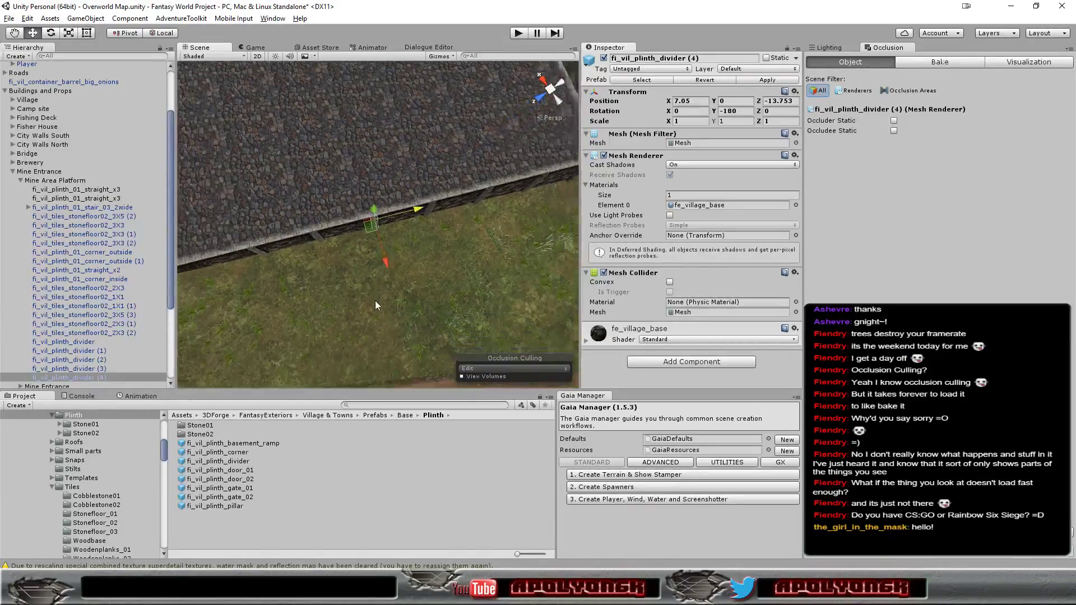
pyautogui.scroll(-3, 376, 301)
# Duplicate the divider as fi_vil_plinth_divider (5) and move it along Z to about -6.25.
pyautogui.hotkey('ctrl', 'd')
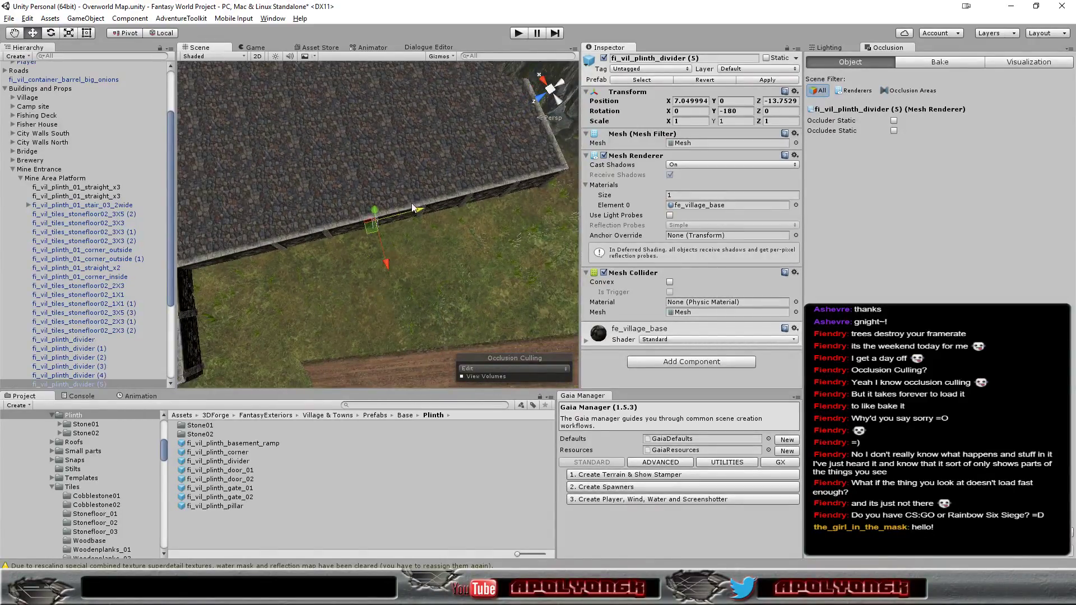
pyautogui.moveTo(419, 212)
pyautogui.mouseDown()
pyautogui.moveTo(268, 245)
pyautogui.moveTo(222, 288)
pyautogui.mouseUp()
pyautogui.doubleClick(89, 385)
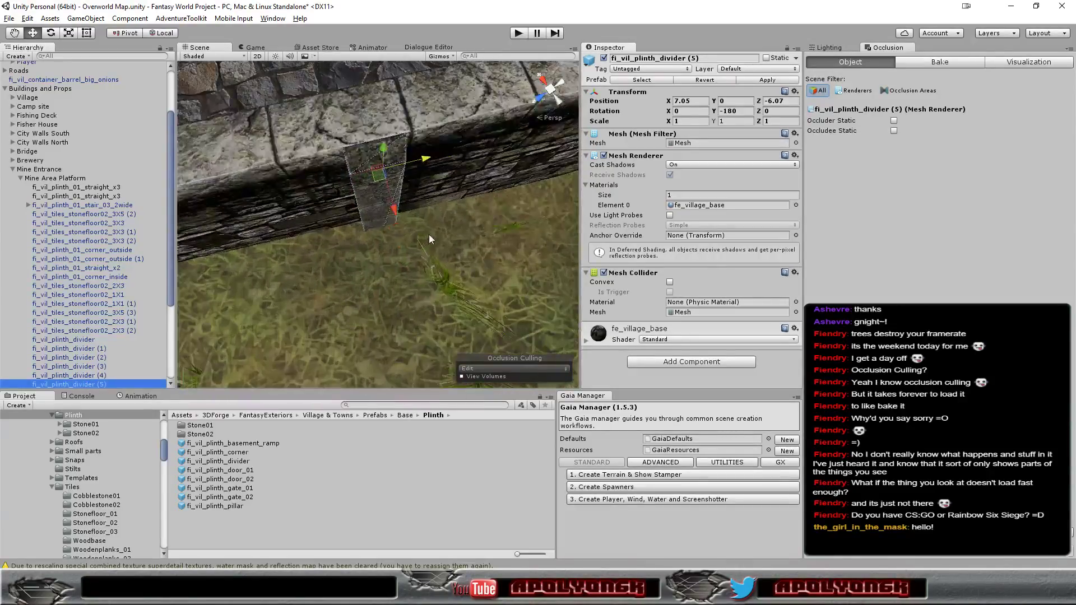
pyautogui.keyDown('alt'); pyautogui.moveTo(422, 246); pyautogui.dragTo(408, 159); pyautogui.keyUp('alt')
pyautogui.moveTo(422, 99); pyautogui.dragTo(459, 99)
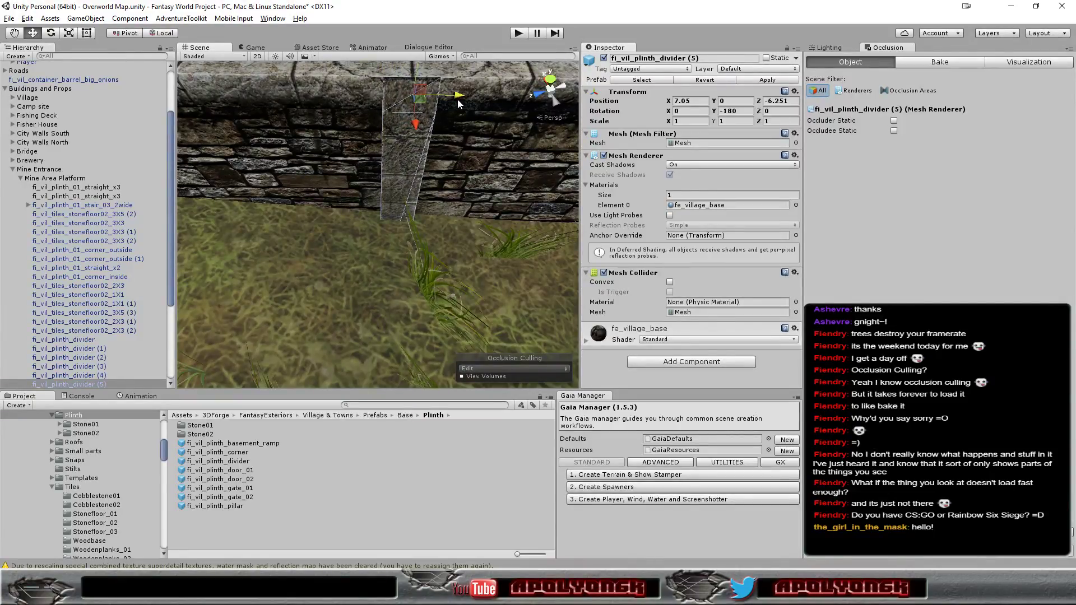
pyautogui.moveTo(471, 170); pyautogui.dragTo(469, 182)
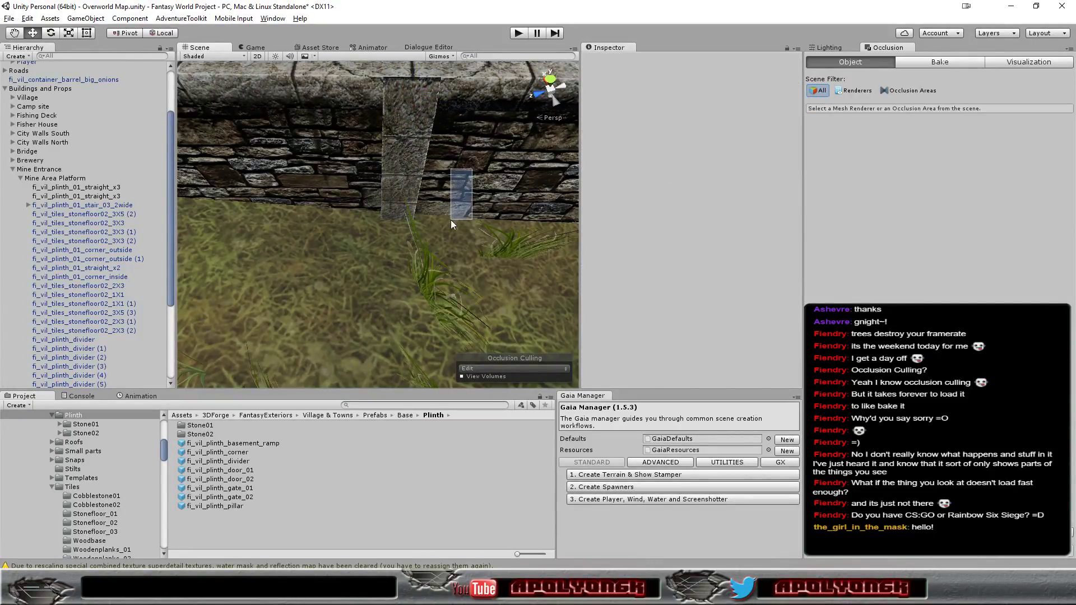
pyautogui.moveTo(453, 224); pyautogui.dragTo(452, 226)
# Fine-tune divider (5) into line on the wall at X 7.05, Z -6.246.
pyautogui.doubleClick(79, 384)
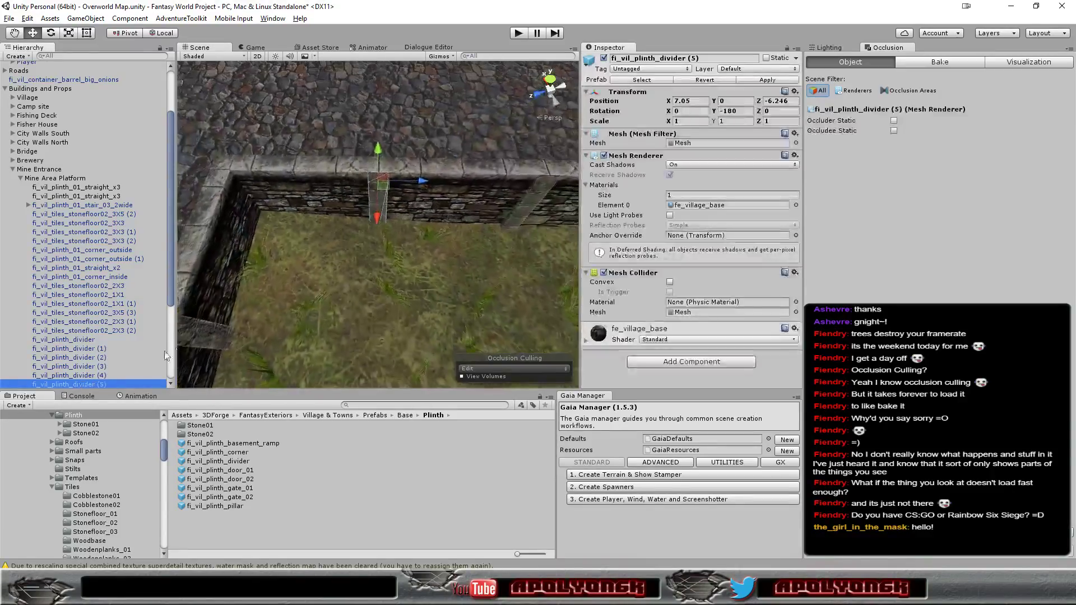
pyautogui.moveTo(373, 257)
pyautogui.keyDown('alt'); pyautogui.mouseDown()
pyautogui.moveTo(384, 287)
pyautogui.moveTo(393, 238)
pyautogui.mouseUp(); pyautogui.keyUp('alt')
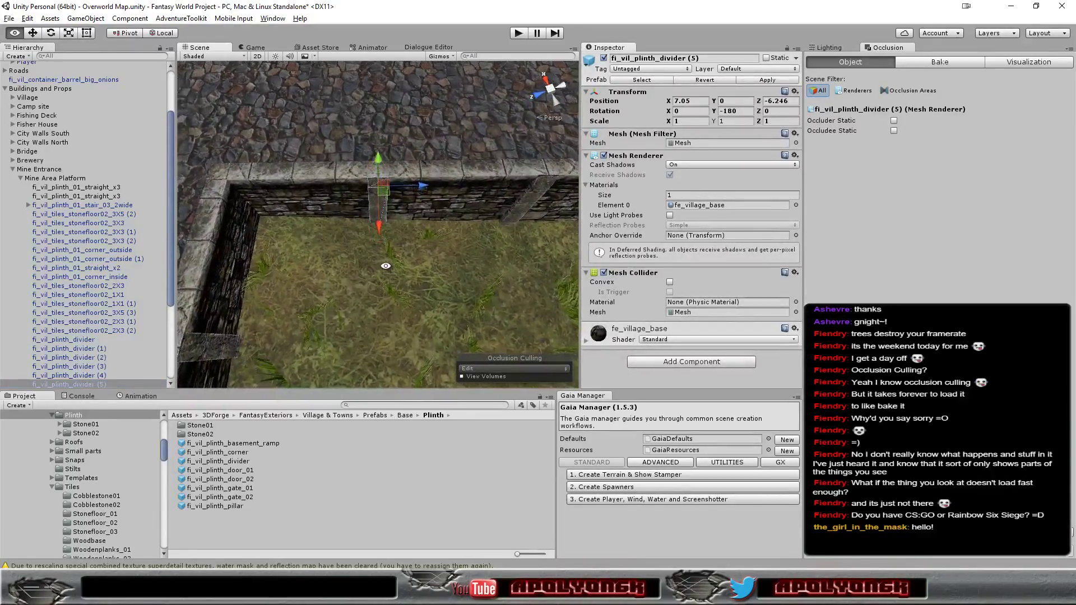
pyautogui.scroll(5, 392, 237)
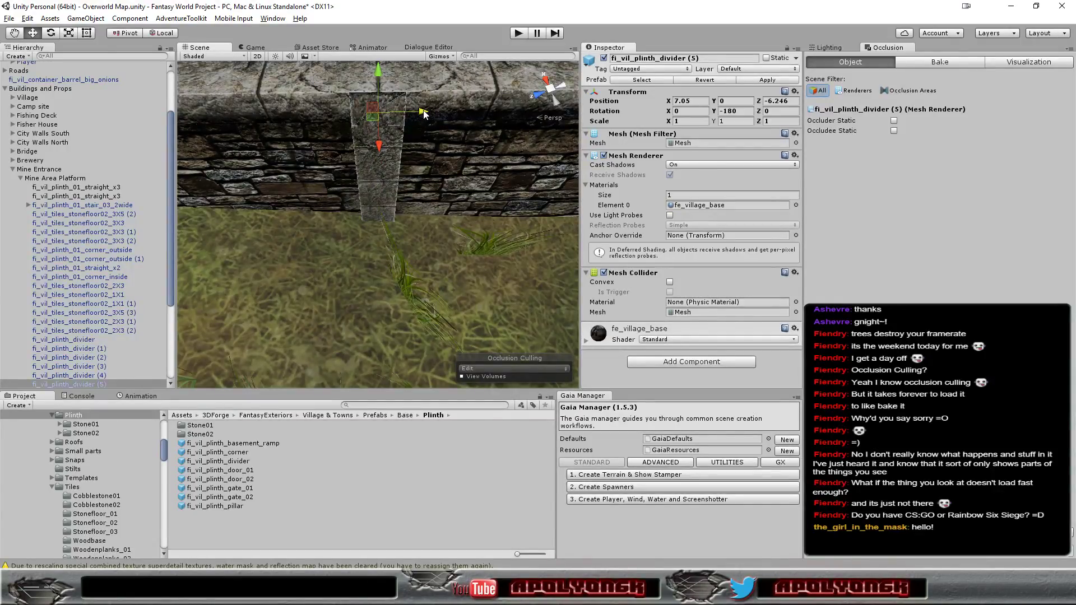
pyautogui.moveTo(424, 113); pyautogui.dragTo(424, 111)
pyautogui.moveTo(427, 271)
pyautogui.mouseDown(button='right')
pyautogui.moveTo(319, 214)
pyautogui.moveTo(252, 287)
pyautogui.mouseUp(button='right')
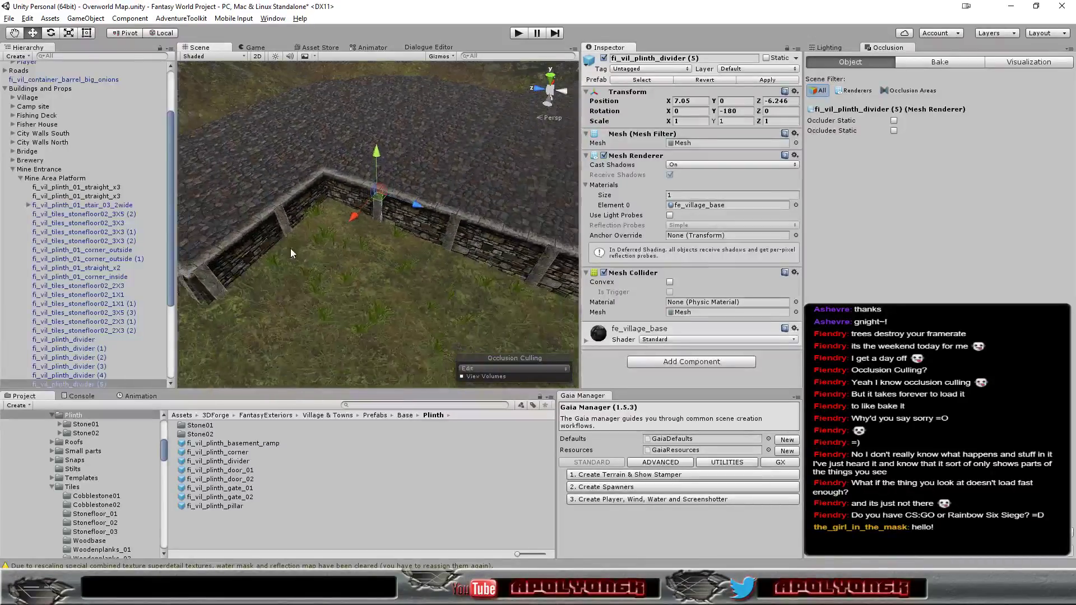
pyautogui.scroll(-5, 252, 289)
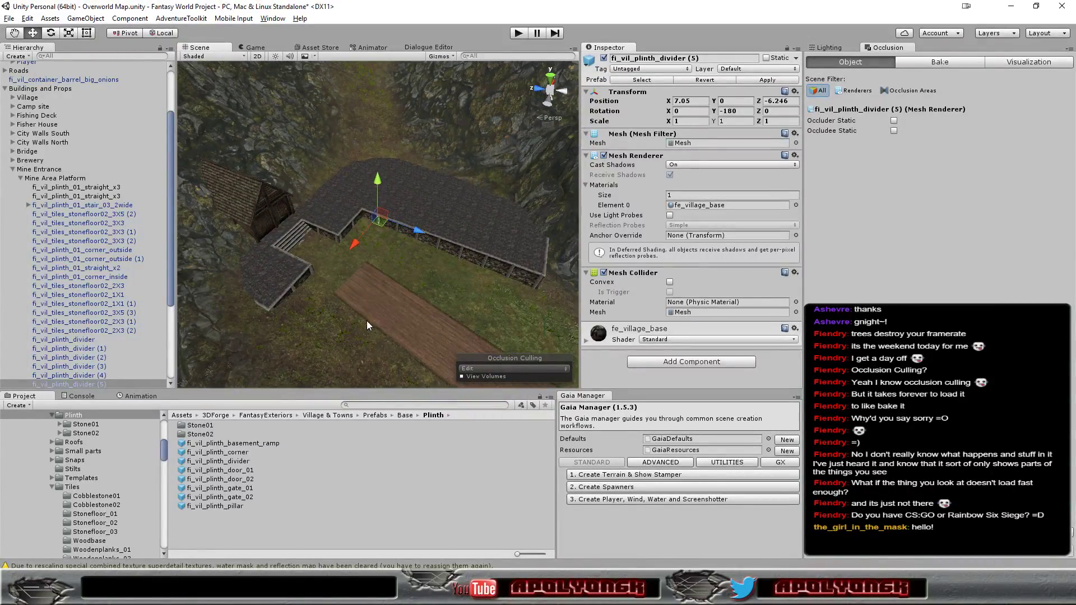
pyautogui.scroll(-4, 372, 227)
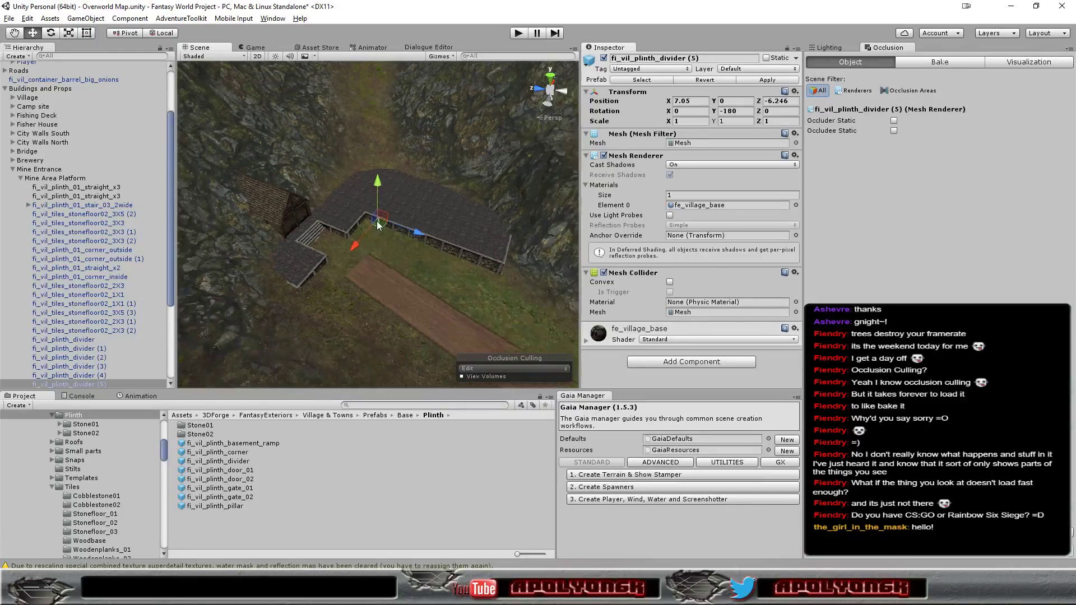
pyautogui.moveTo(368, 231)
pyautogui.keyDown('alt'); pyautogui.mouseDown()
pyautogui.moveTo(264, 179)
pyautogui.moveTo(417, 196)
pyautogui.mouseUp(); pyautogui.keyUp('alt')
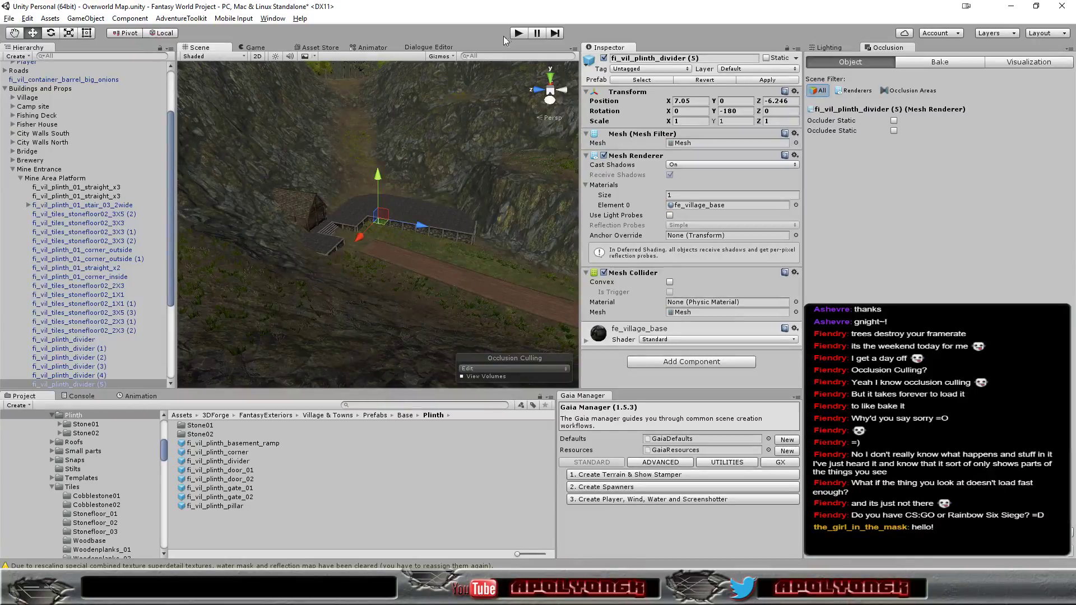
pyautogui.click(517, 34)
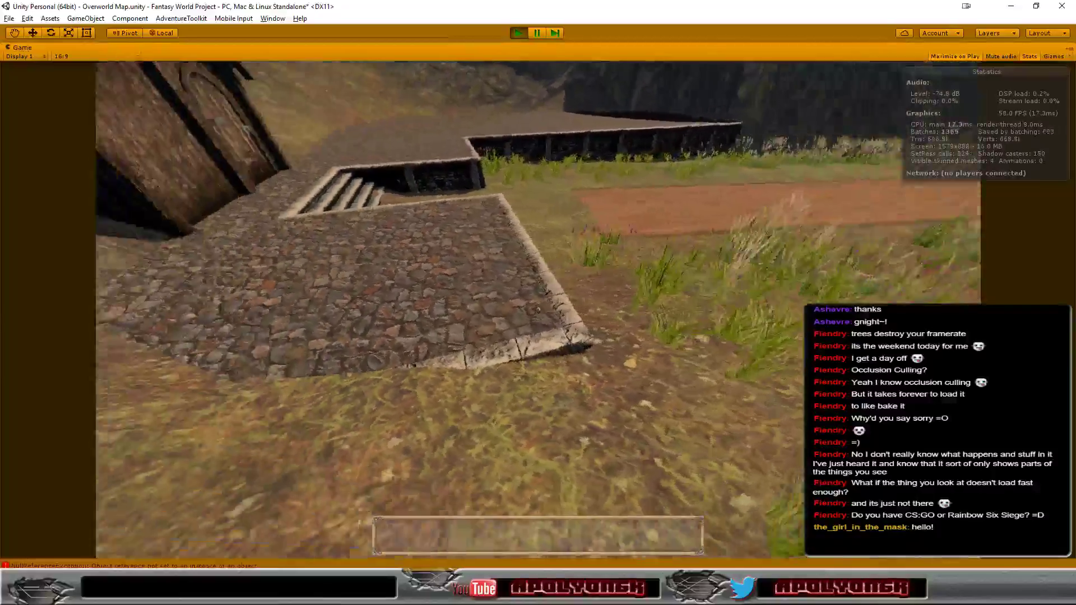
pyautogui.press('w')
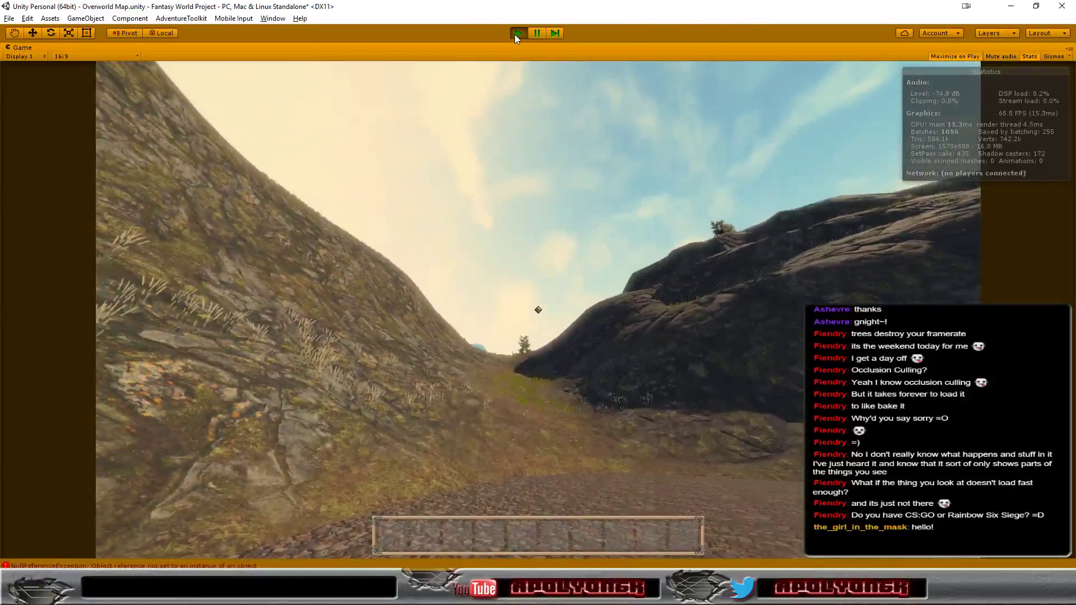
pyautogui.click(516, 35)
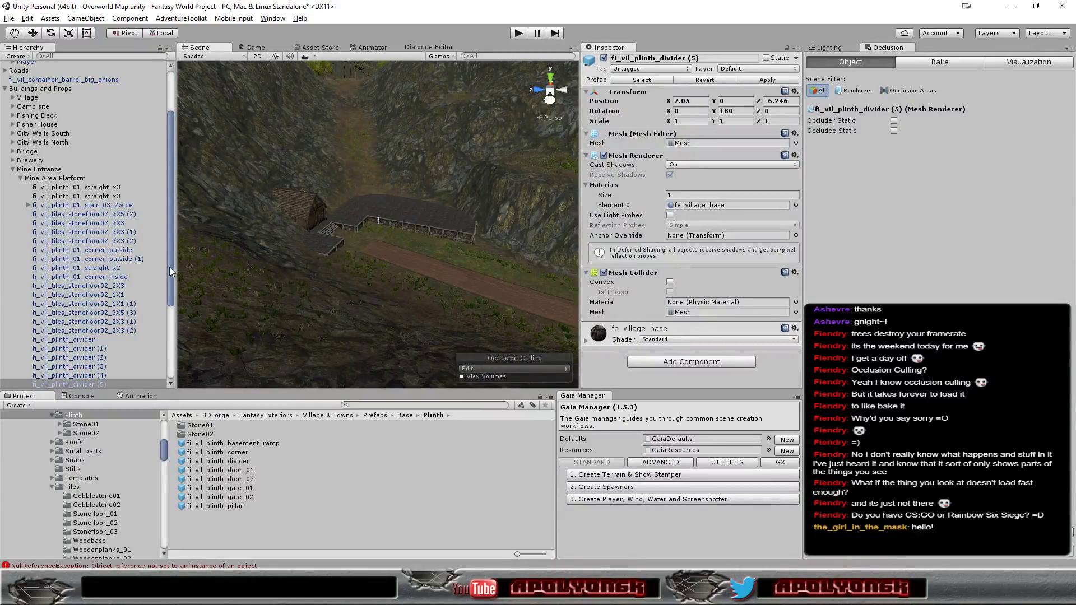
# Add an Empty SFB Anchor from the SimpleFenceBuilder folder next to Mine Entrance.
pyautogui.moveTo(169, 267)
pyautogui.mouseDown()
pyautogui.moveTo(172, 312)
pyautogui.moveTo(169, 298)
pyautogui.mouseUp()
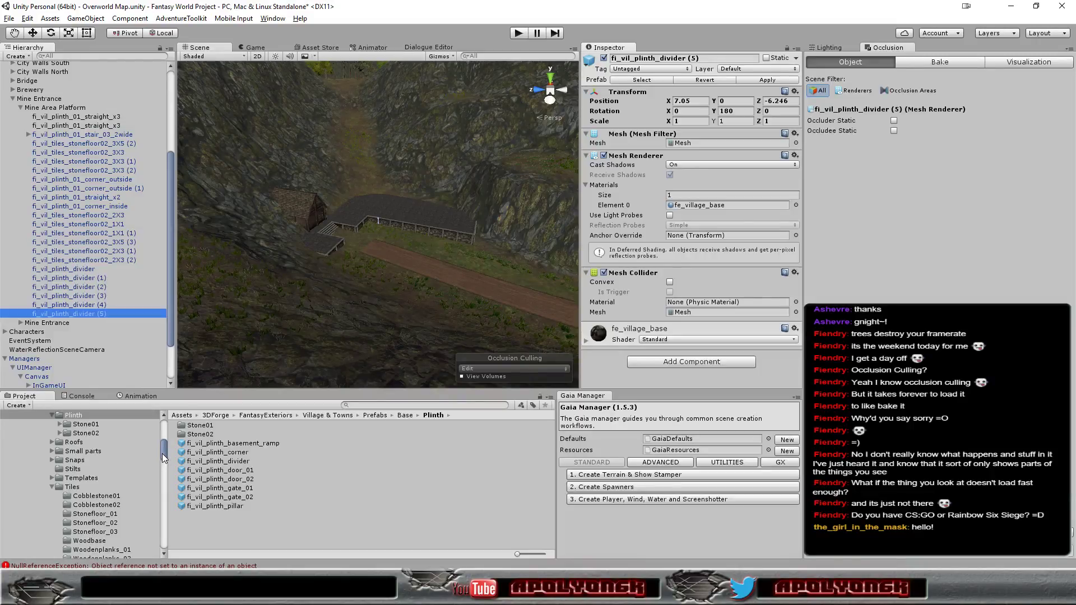
pyautogui.moveTo(163, 452); pyautogui.dragTo(146, 544)
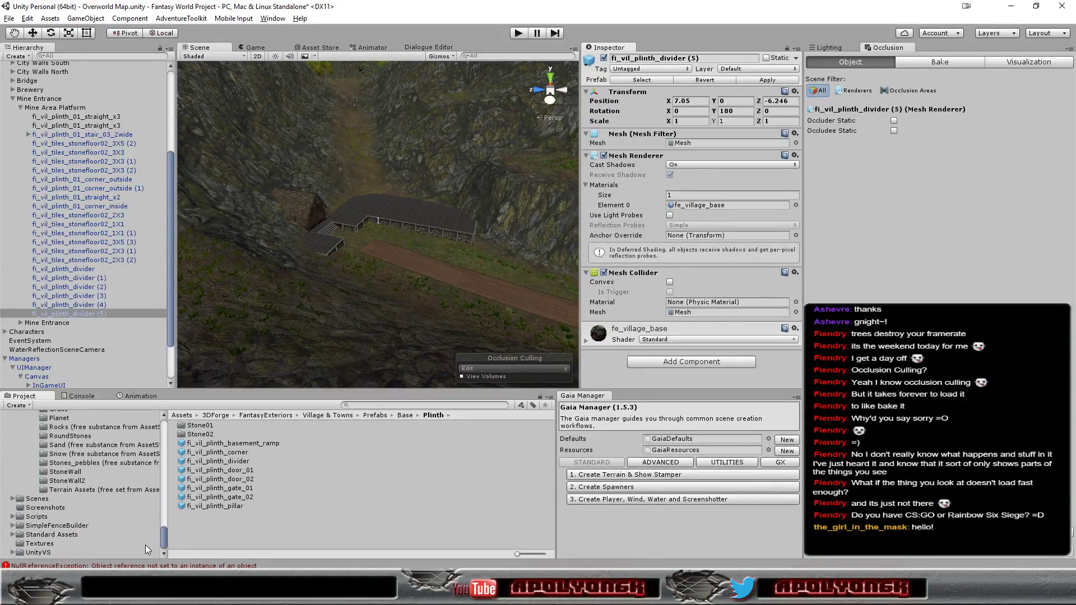
pyautogui.click(156, 525)
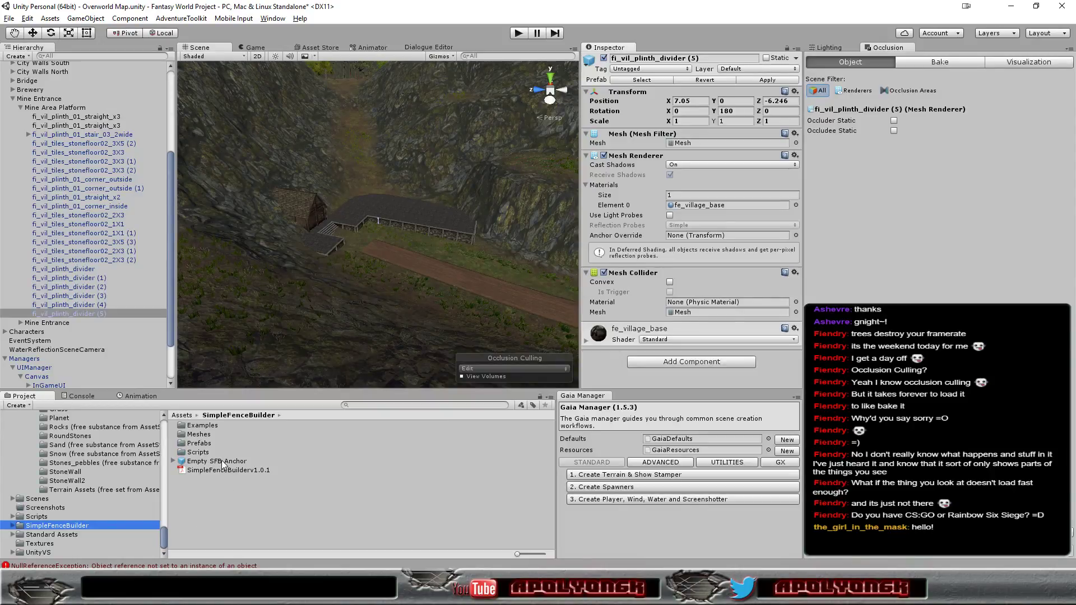
pyautogui.moveTo(223, 462); pyautogui.dragTo(52, 103)
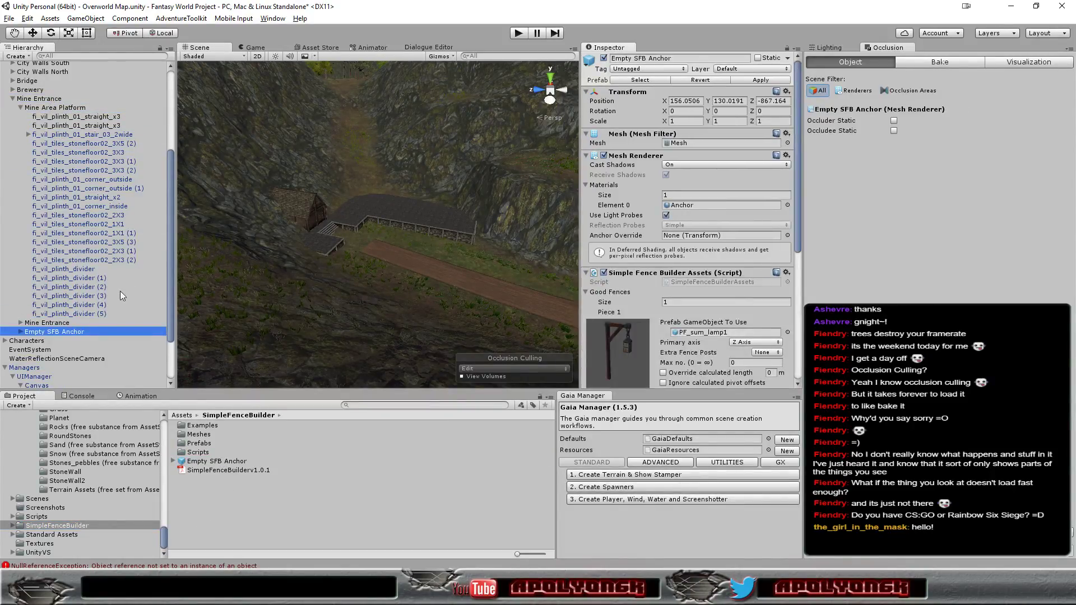
pyautogui.click(57, 332)
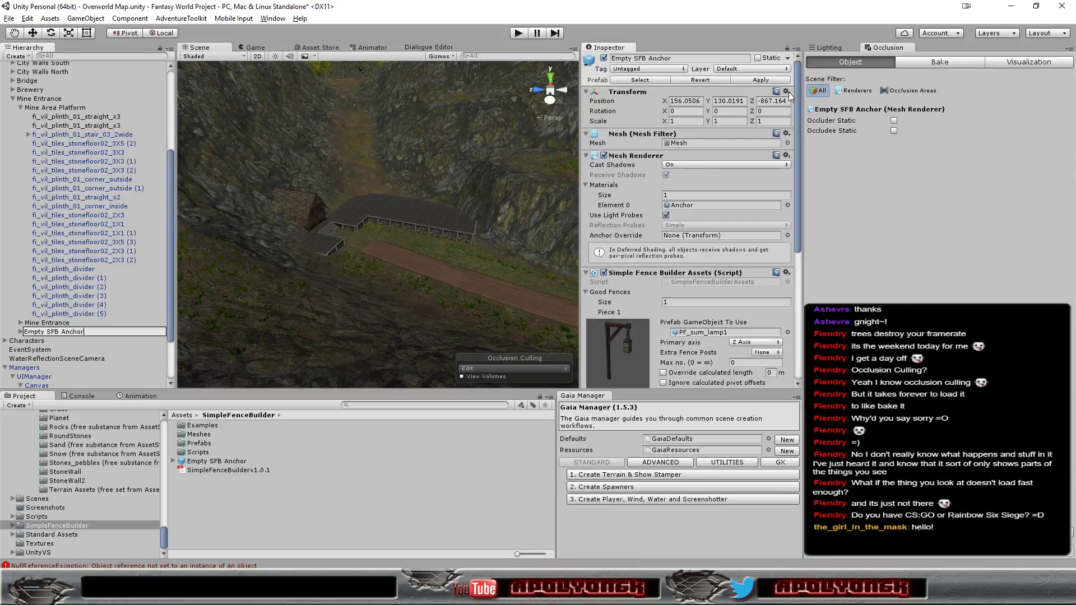
pyautogui.click(49, 331)
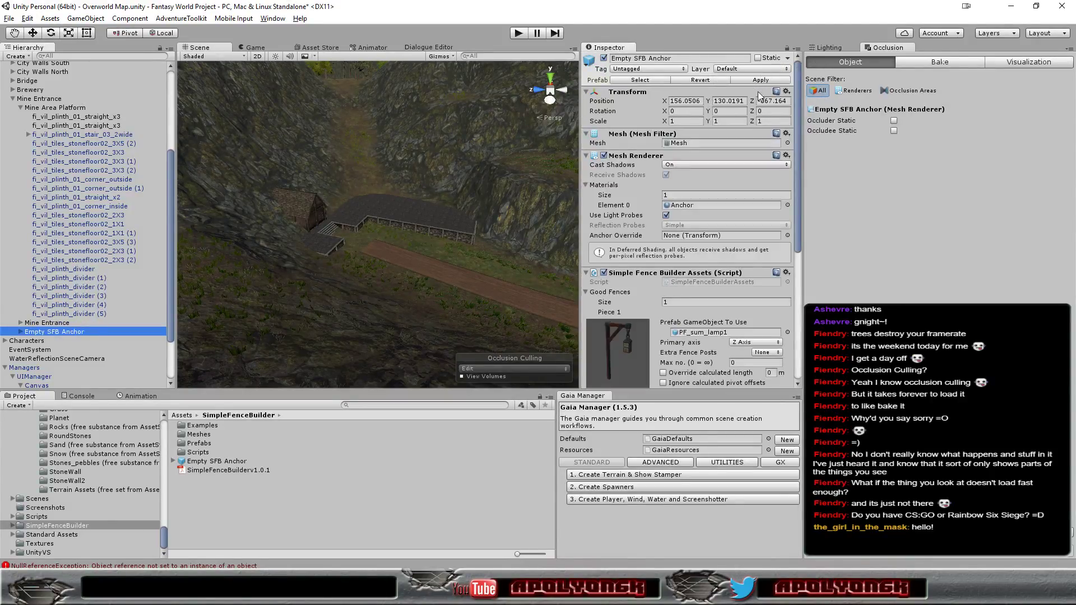
# Reset the anchor's Transform so it sits at 0, -0.88242, 0.
pyautogui.click(787, 92)
pyautogui.click(798, 105)
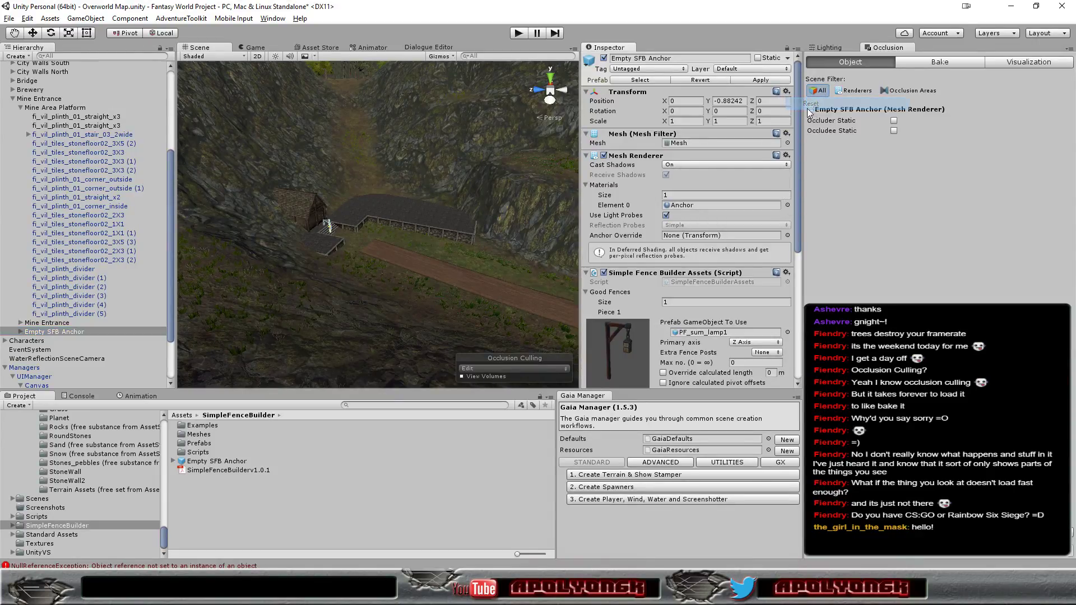
pyautogui.scroll(2, 334, 225)
pyautogui.scroll(2, 334, 226)
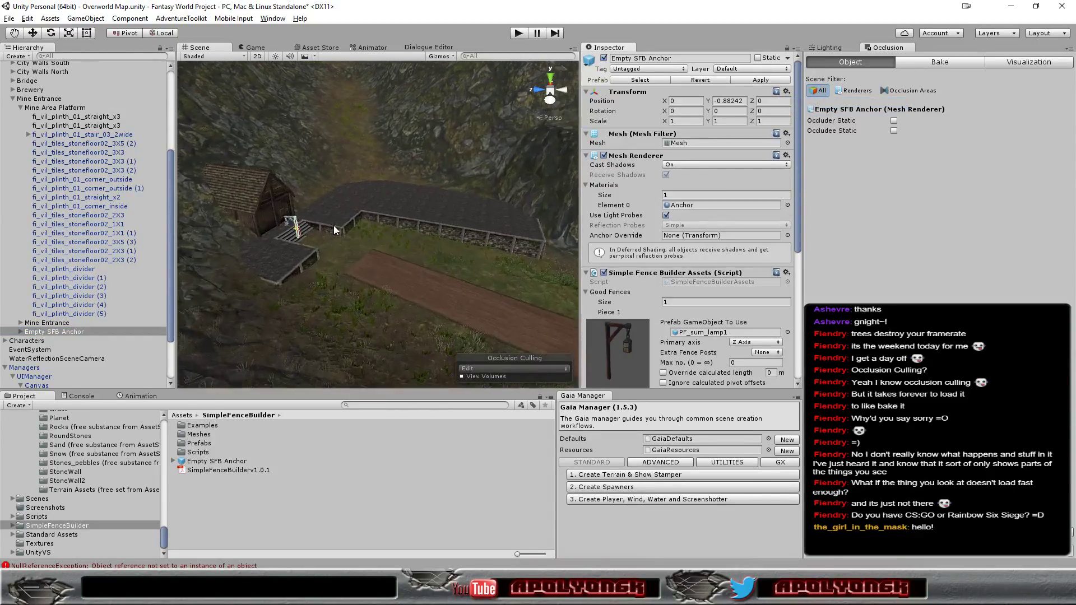
pyautogui.scroll(2, 334, 225)
pyautogui.scroll(2, 335, 230)
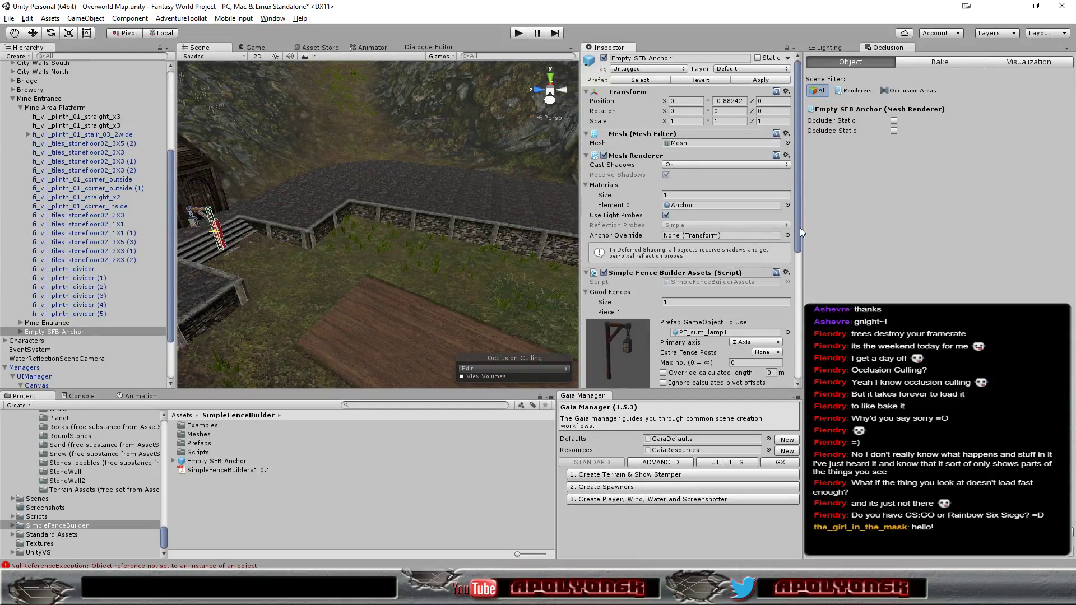
# Show the Fences folder with Fence parts and Fence01 through Fence10 in the Project tree.
pyautogui.moveTo(799, 228); pyautogui.dragTo(777, 318)
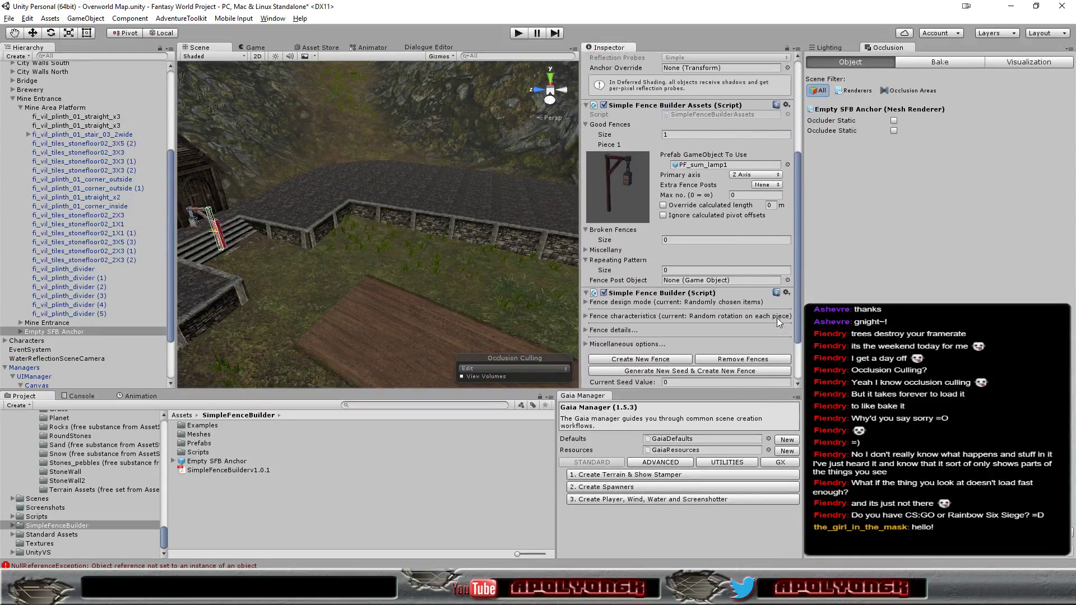
pyautogui.scroll(1, 777, 318)
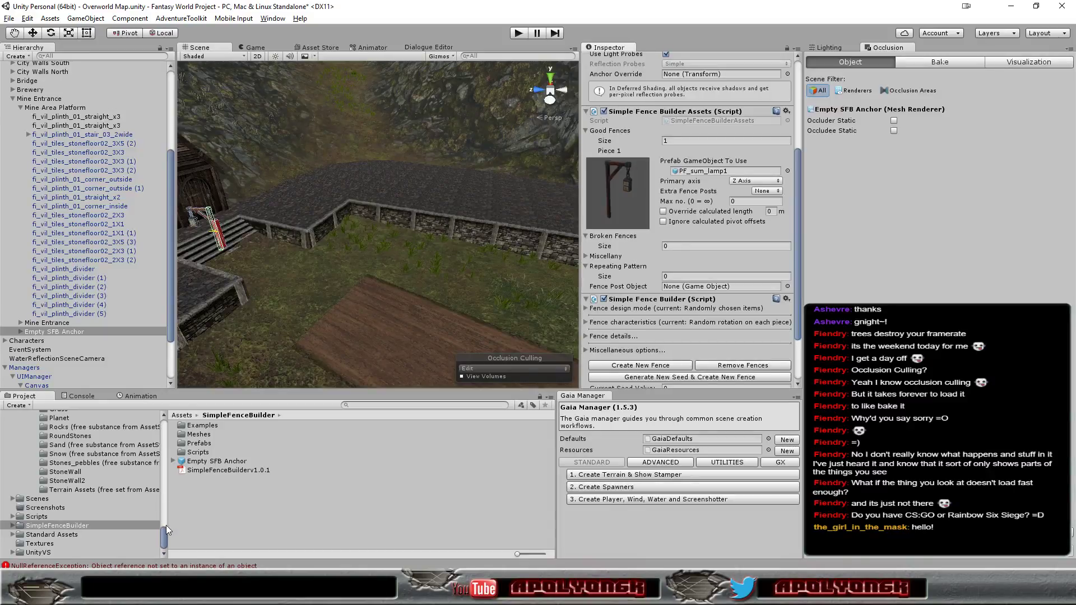
pyautogui.moveTo(161, 541); pyautogui.dragTo(153, 469)
# Preview the Fence01 prefabs (1m_A, 2,5m_B, 2,5m_C), enlarging and rotating the Inspector preview.
pyautogui.click(56, 456)
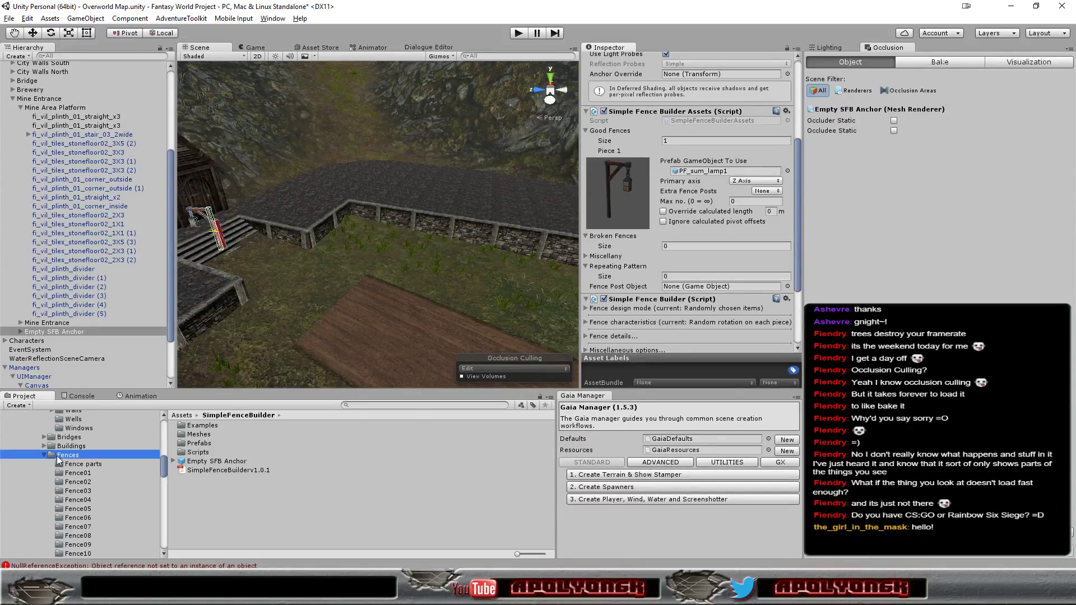
pyautogui.click(70, 464)
pyautogui.click(84, 474)
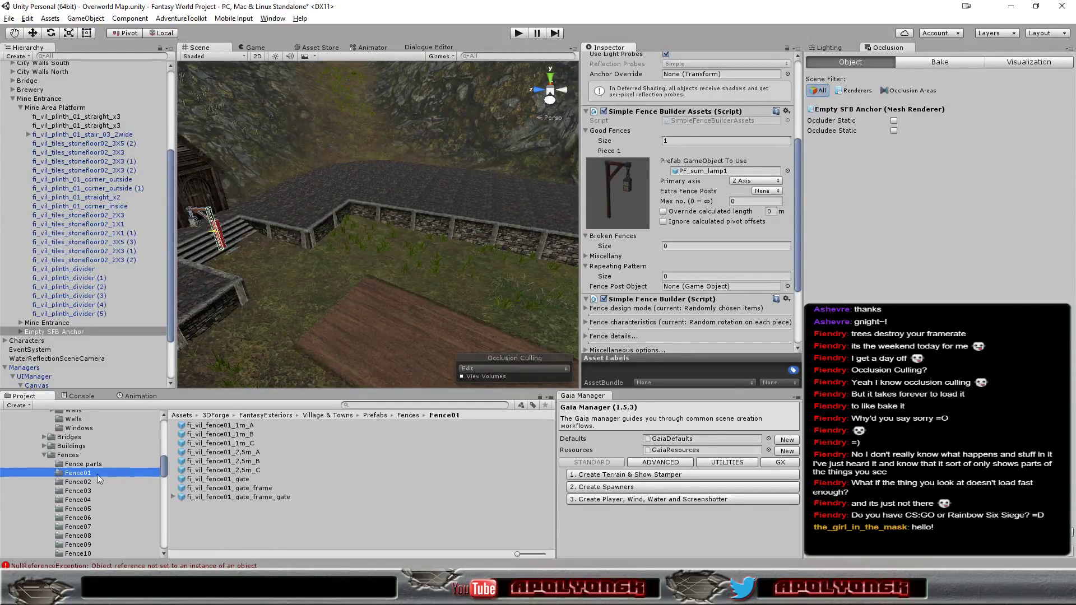
pyautogui.click(238, 426)
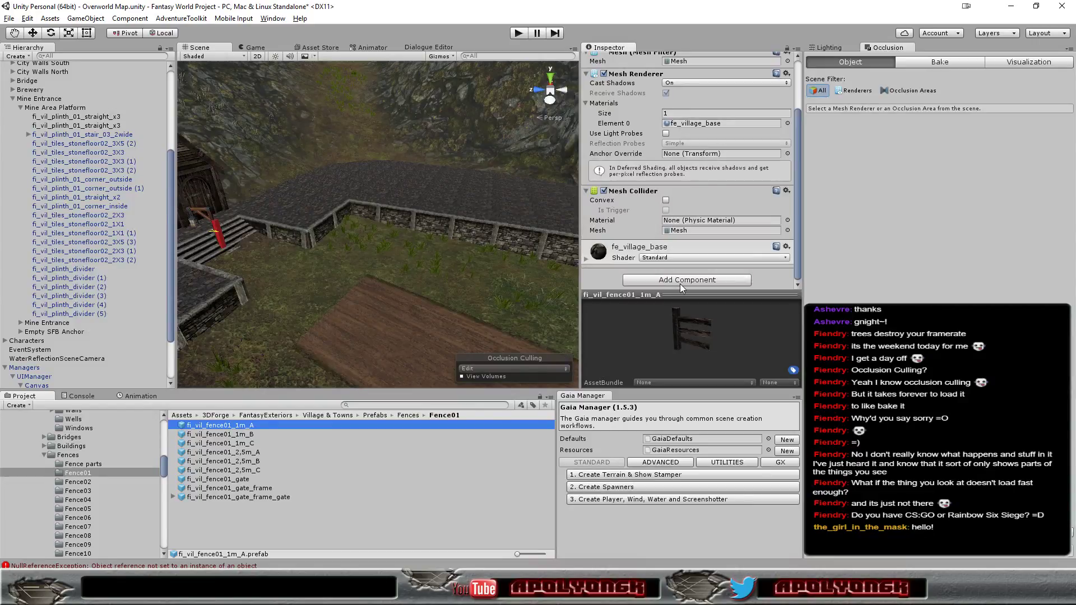
pyautogui.moveTo(686, 292); pyautogui.dragTo(686, 210)
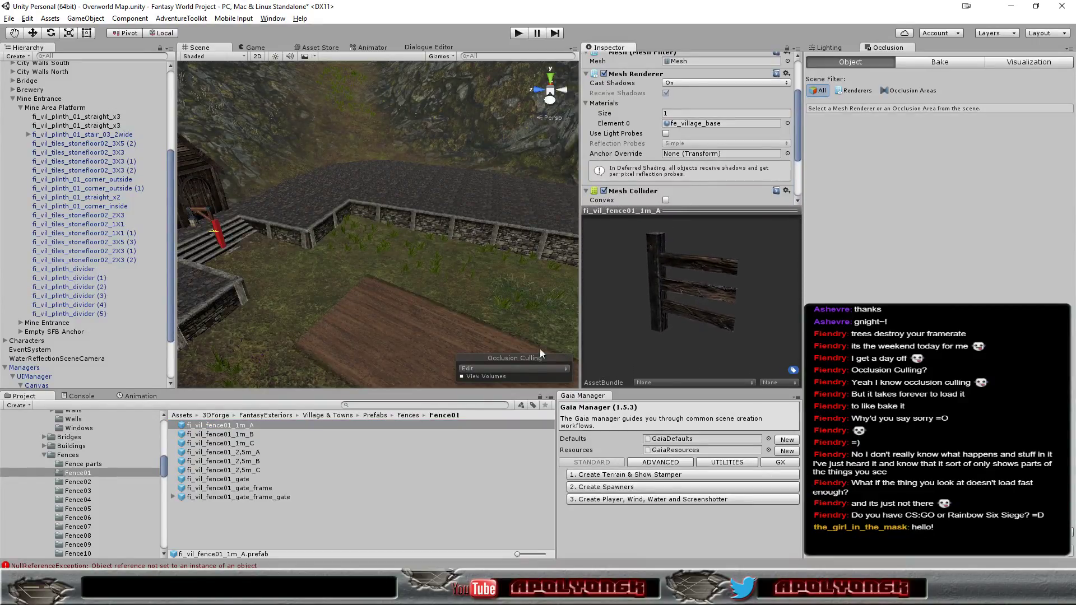
pyautogui.moveTo(687, 317); pyautogui.dragTo(784, 329)
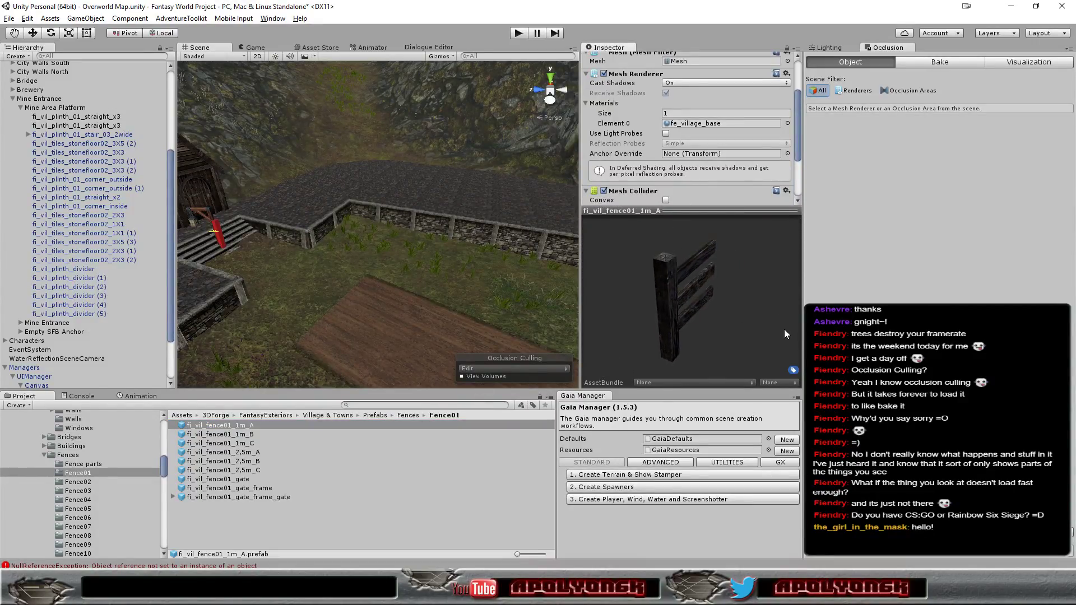
pyautogui.click(256, 461)
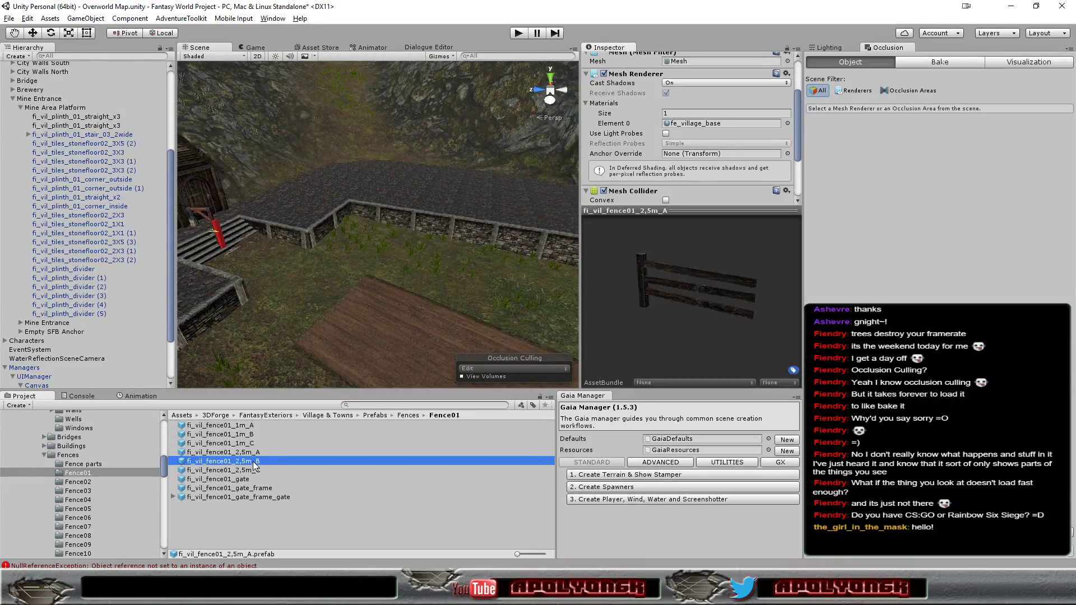
pyautogui.click(252, 472)
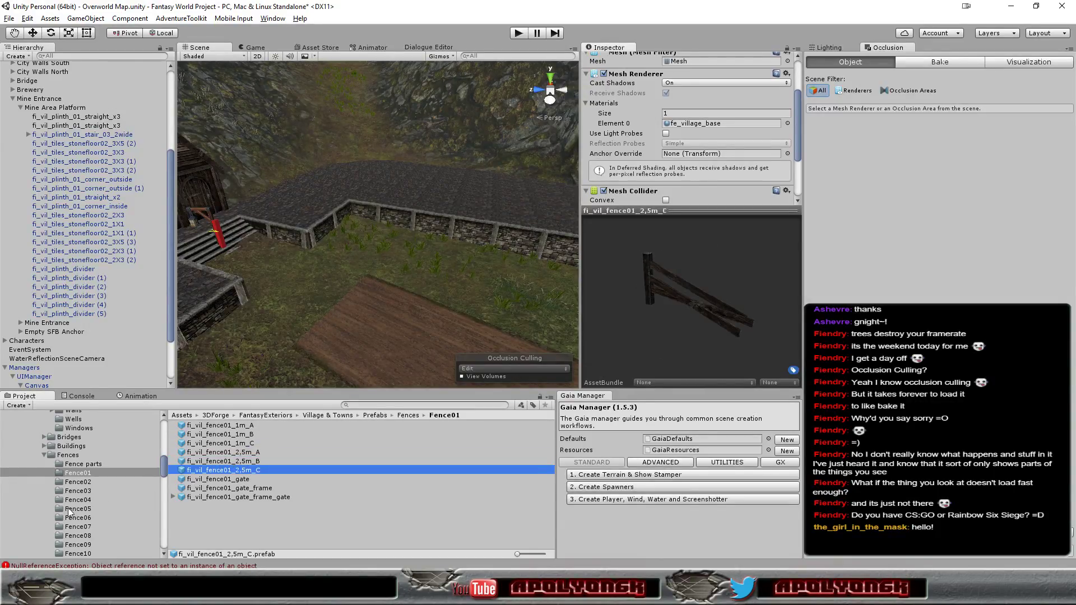
# Preview the Fence02 2,5m_B, Fence03 2,5m_B, and Fence04 2,5m_A and 2,5m_C prefabs.
pyautogui.click(142, 480)
pyautogui.click(230, 461)
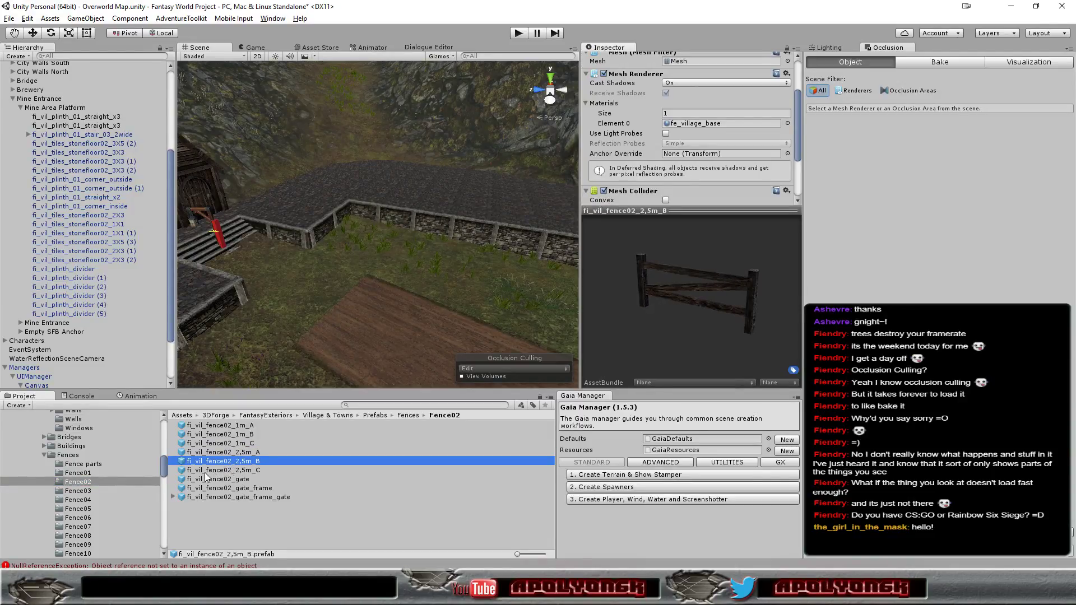
pyautogui.click(89, 491)
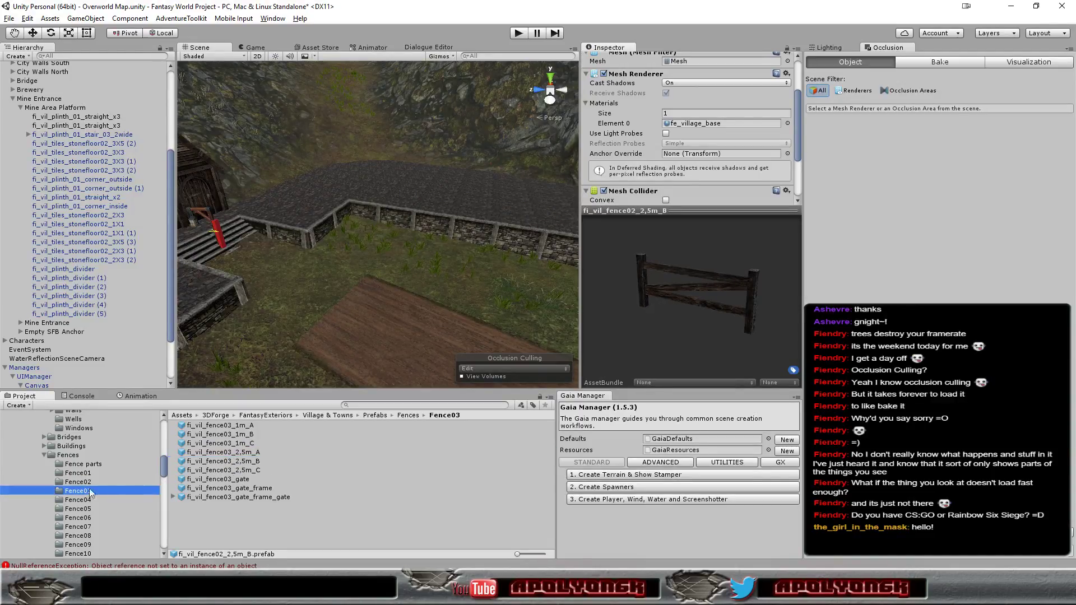
pyautogui.click(224, 459)
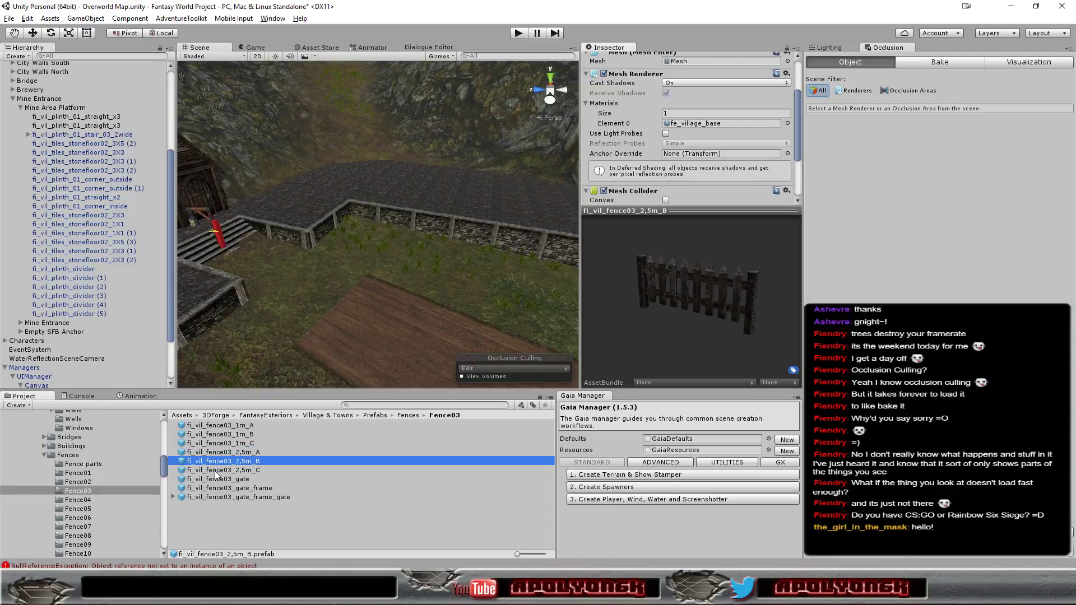
pyautogui.click(83, 500)
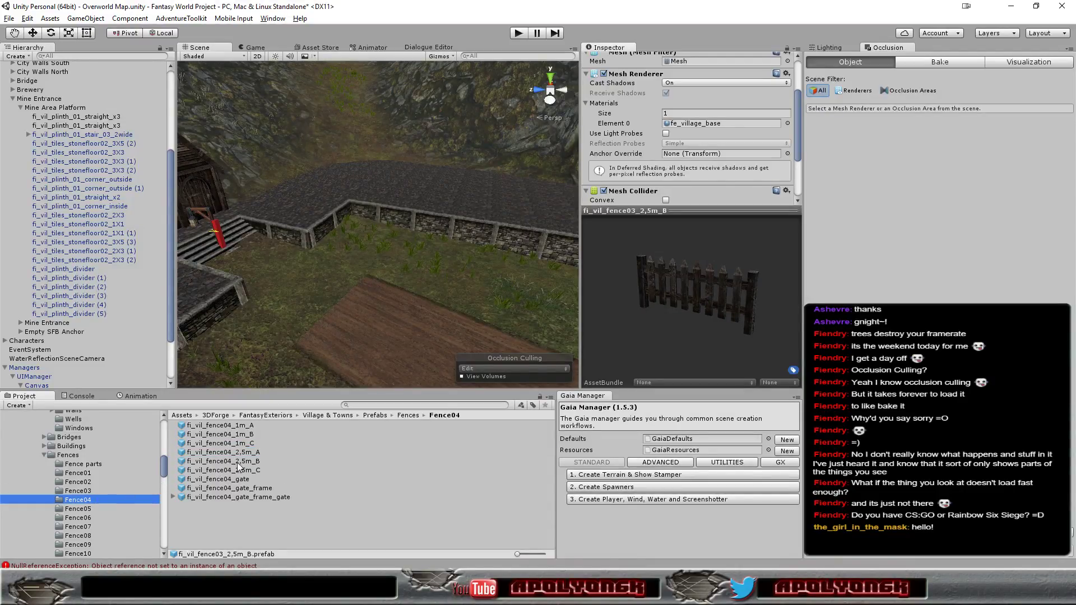
pyautogui.click(254, 453)
pyautogui.click(241, 470)
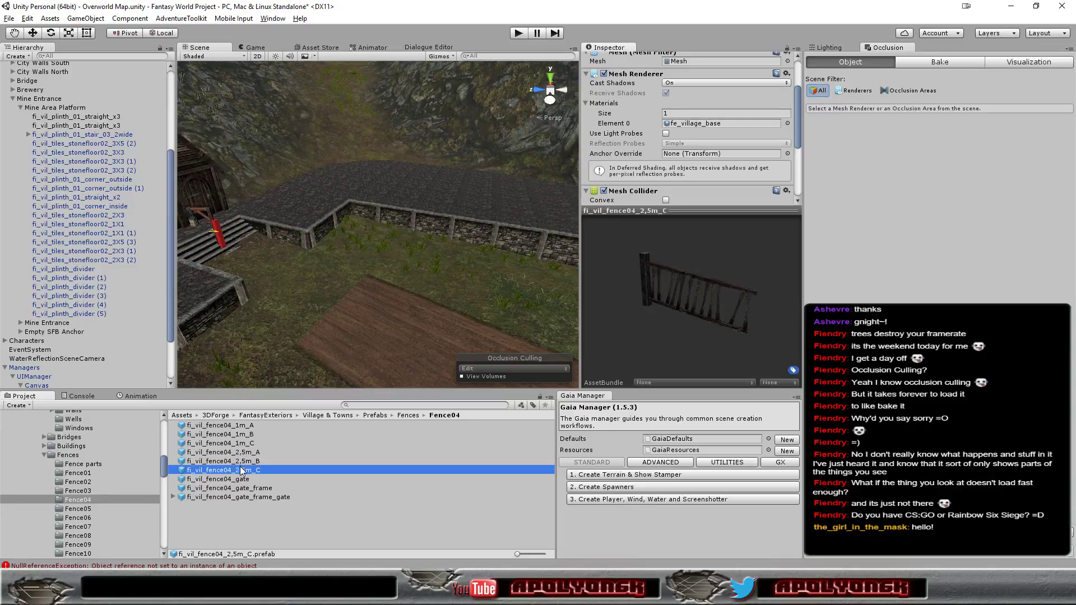
# Preview the Fence05 2,5m_A, B and C prefabs, then the Fence06 2,5m_B fence.
pyautogui.click(81, 509)
pyautogui.click(238, 452)
pyautogui.click(240, 462)
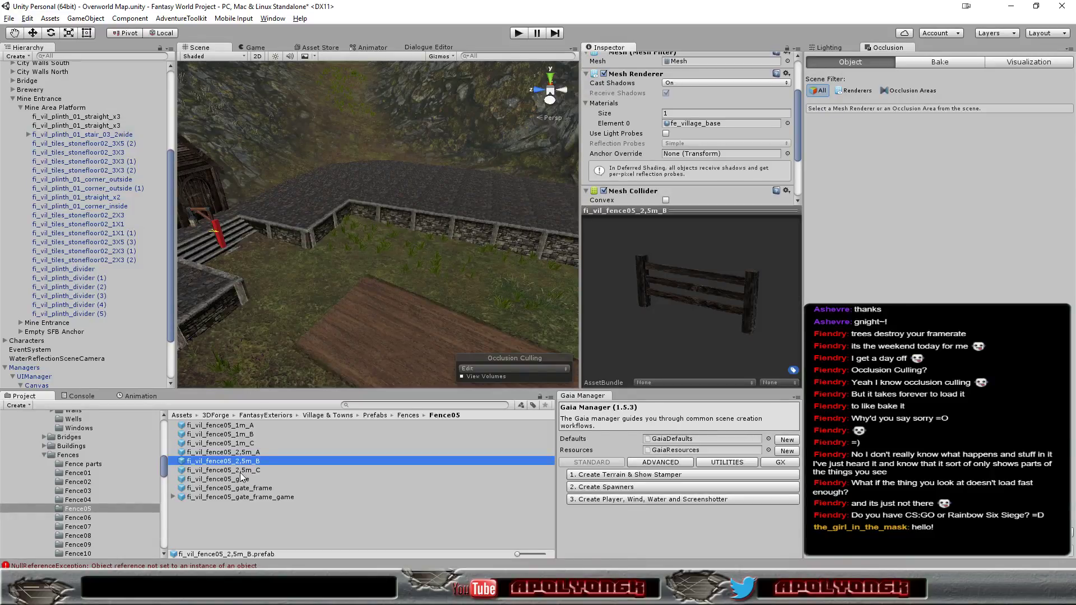
pyautogui.click(241, 471)
pyautogui.click(87, 519)
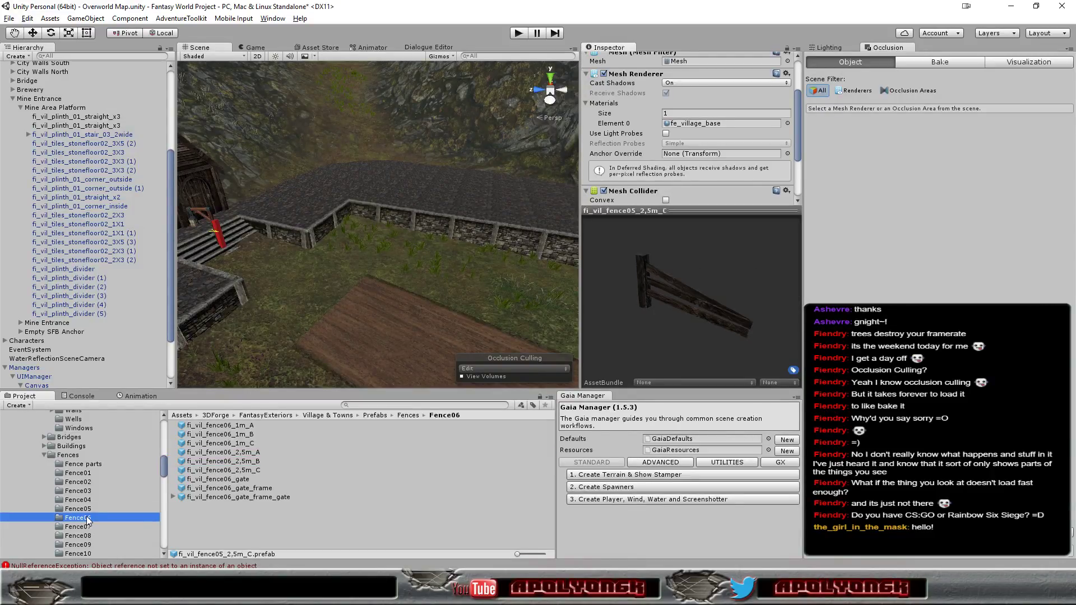
pyautogui.click(237, 462)
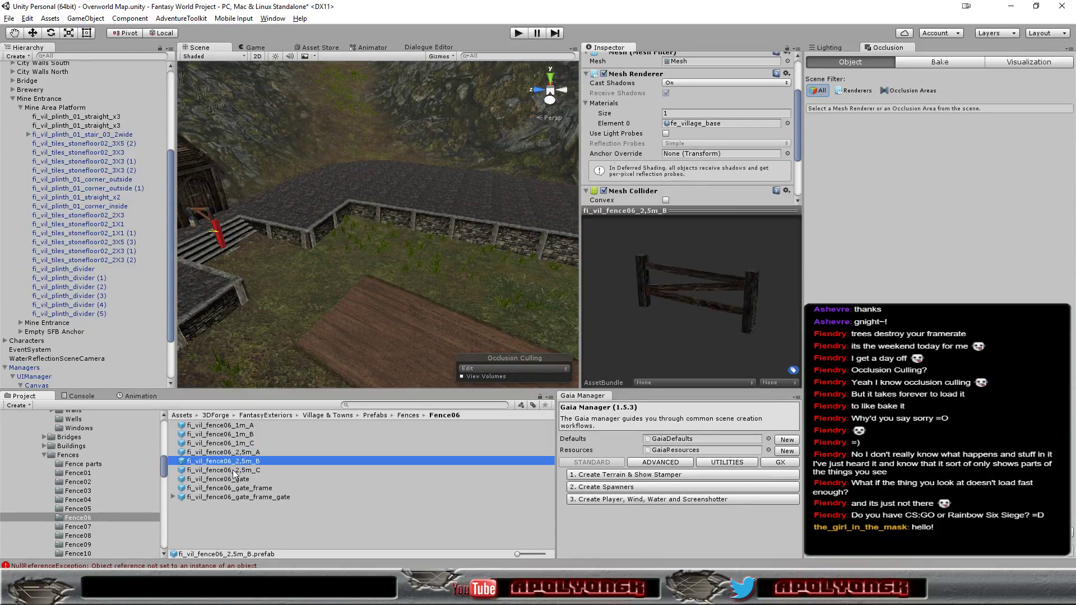
# Preview the Fence06 2,5m_C fence and the Fence07 2,5m_A, B and C prefabs.
pyautogui.click(234, 471)
pyautogui.click(81, 527)
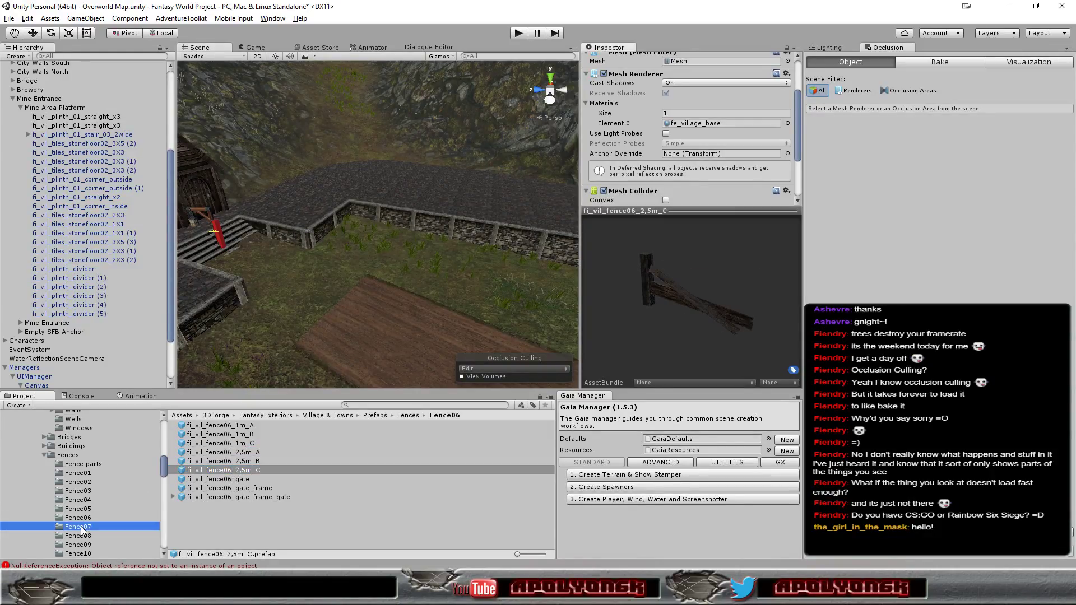
pyautogui.click(228, 452)
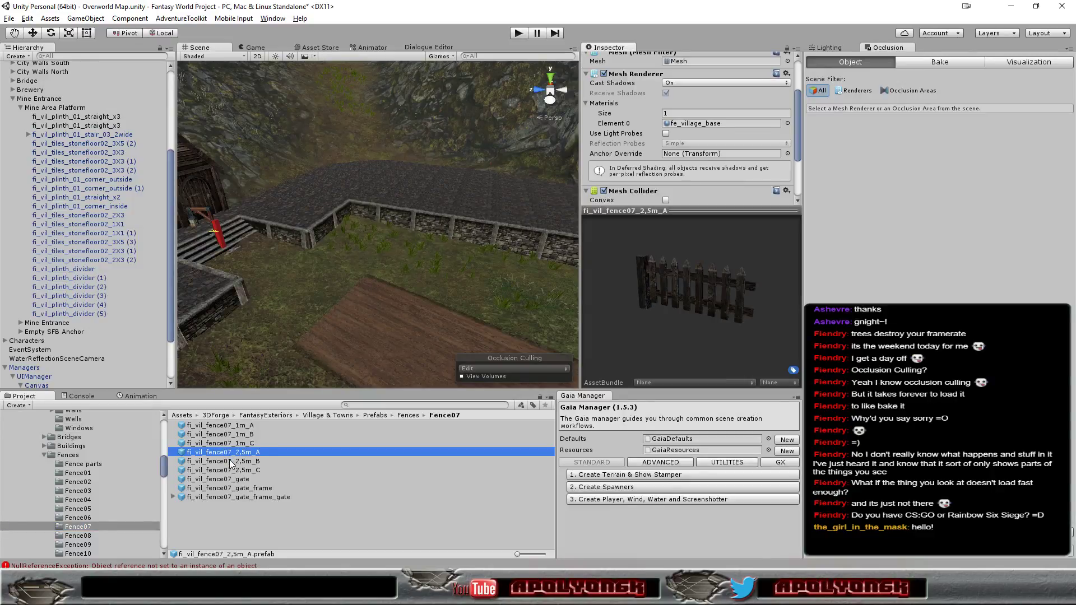
pyautogui.click(230, 462)
pyautogui.click(229, 470)
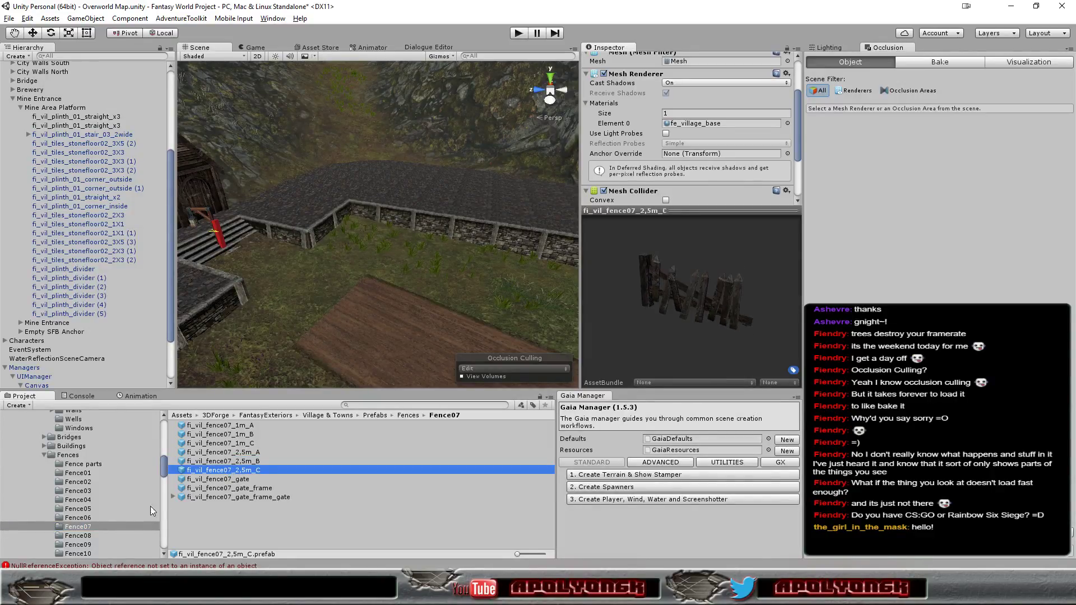
# Preview the Fence08 2,5m_A and C prefabs and the Fence09 2,5m_A, B and C prefabs.
pyautogui.click(90, 537)
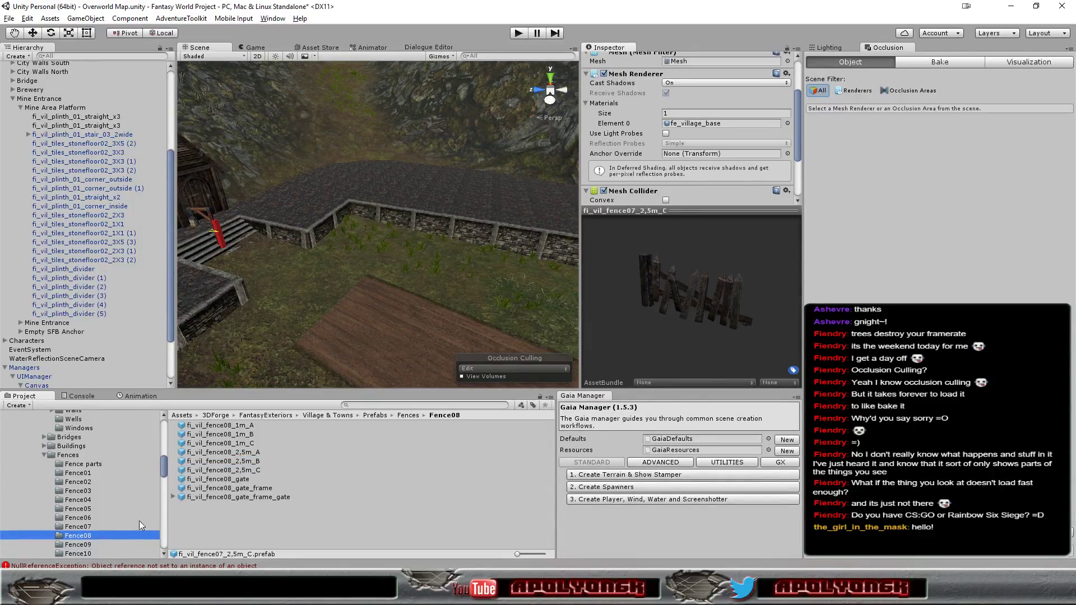
pyautogui.click(228, 461)
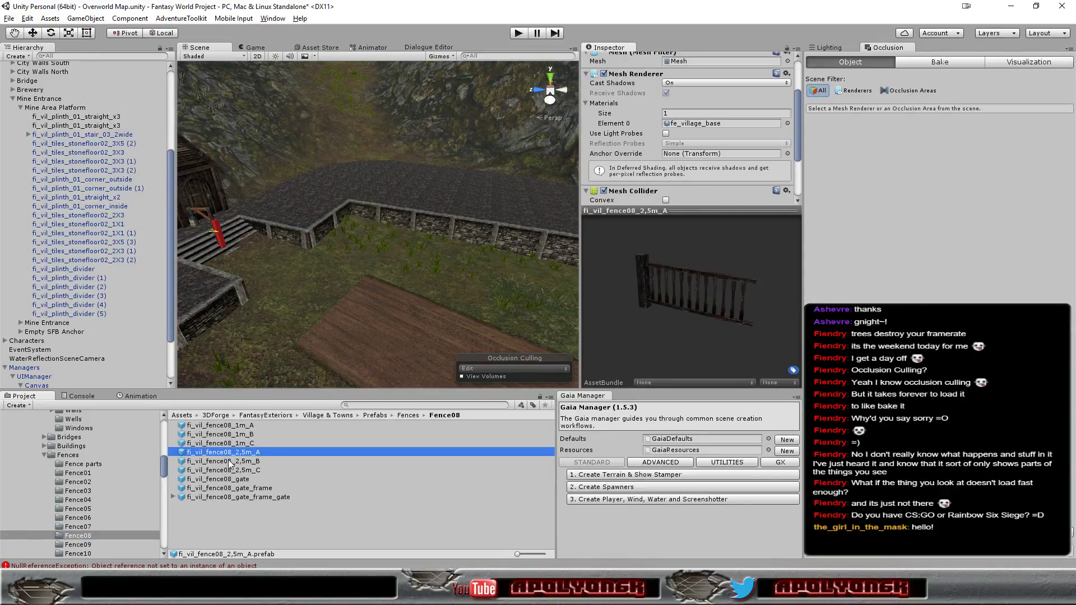
pyautogui.click(230, 473)
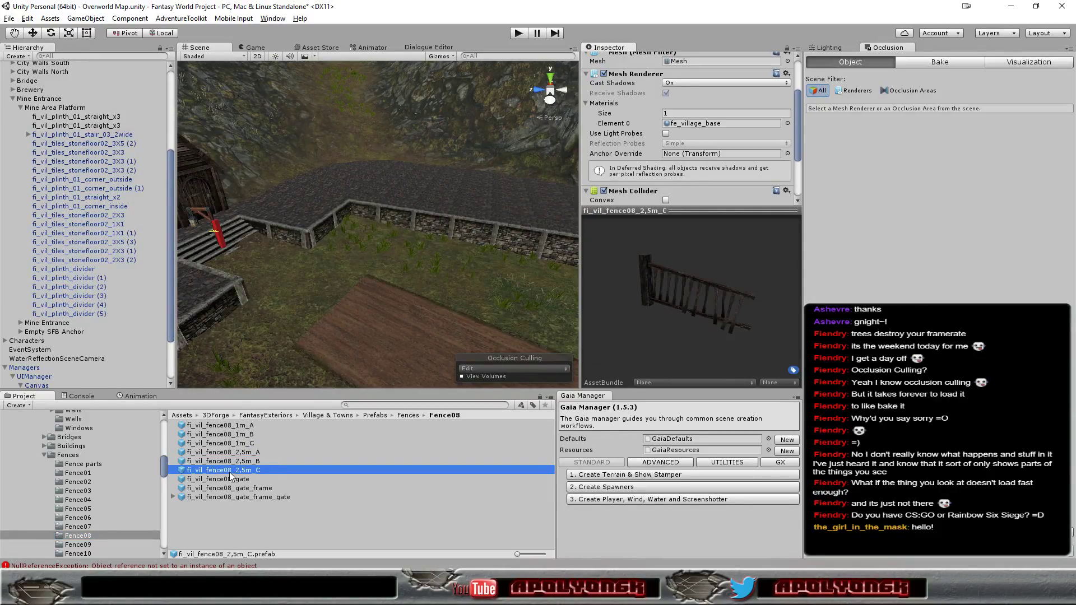
pyautogui.click(92, 546)
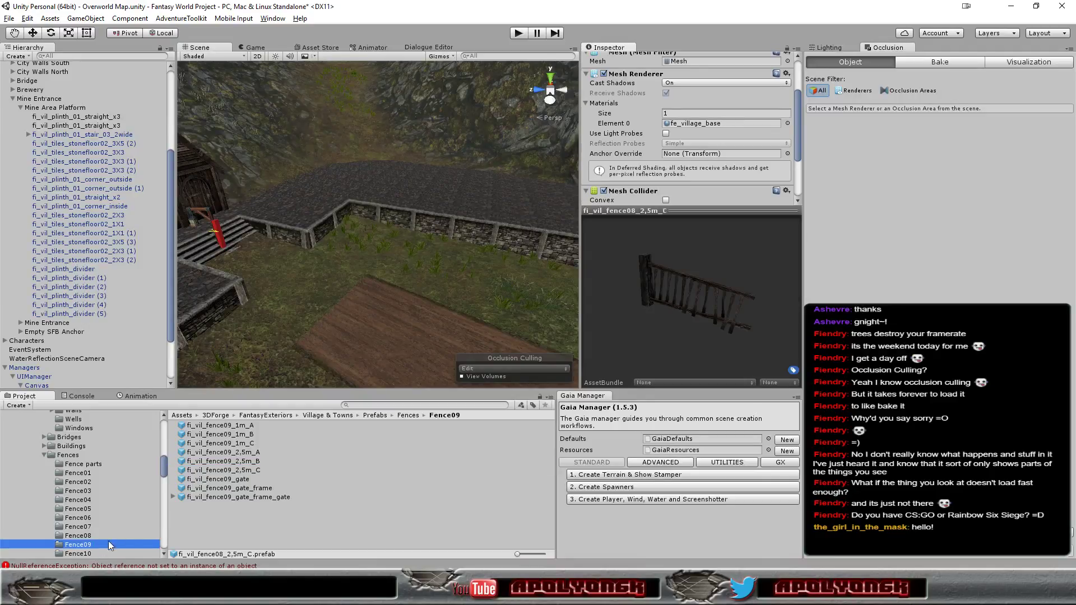
pyautogui.click(245, 453)
pyautogui.click(245, 461)
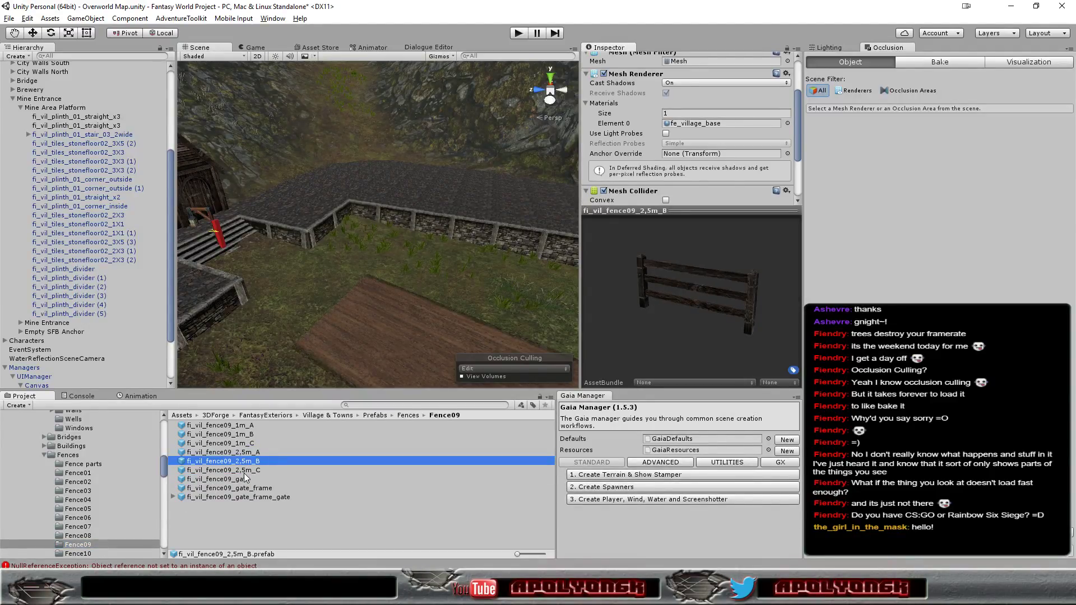
pyautogui.click(245, 471)
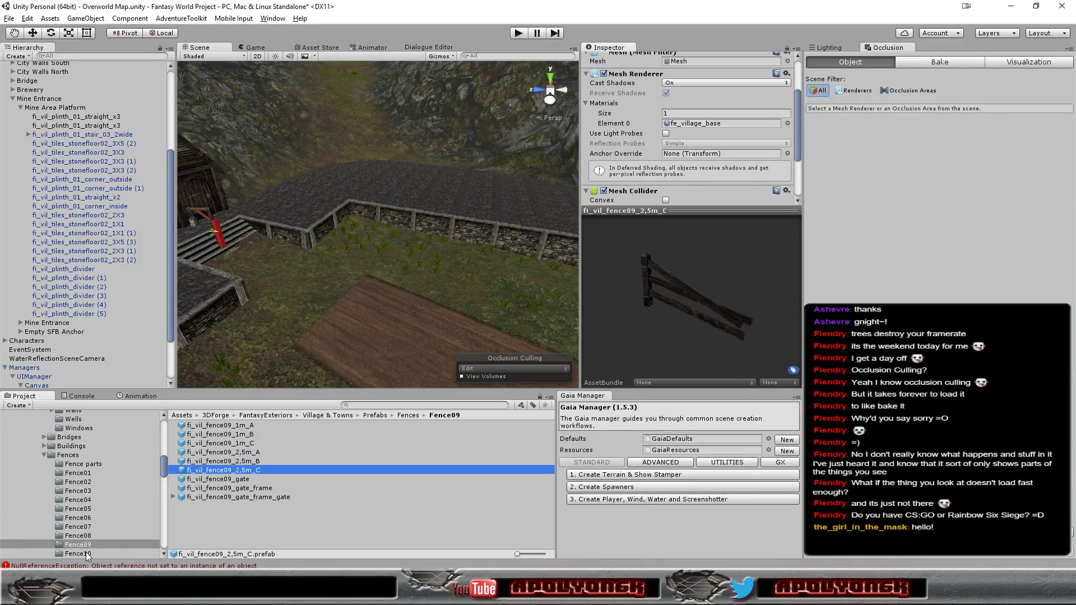
# Preview the Fence10 2,5m_A, B and C prefabs and rotate the C model in the preview.
pyautogui.click(87, 555)
pyautogui.click(232, 454)
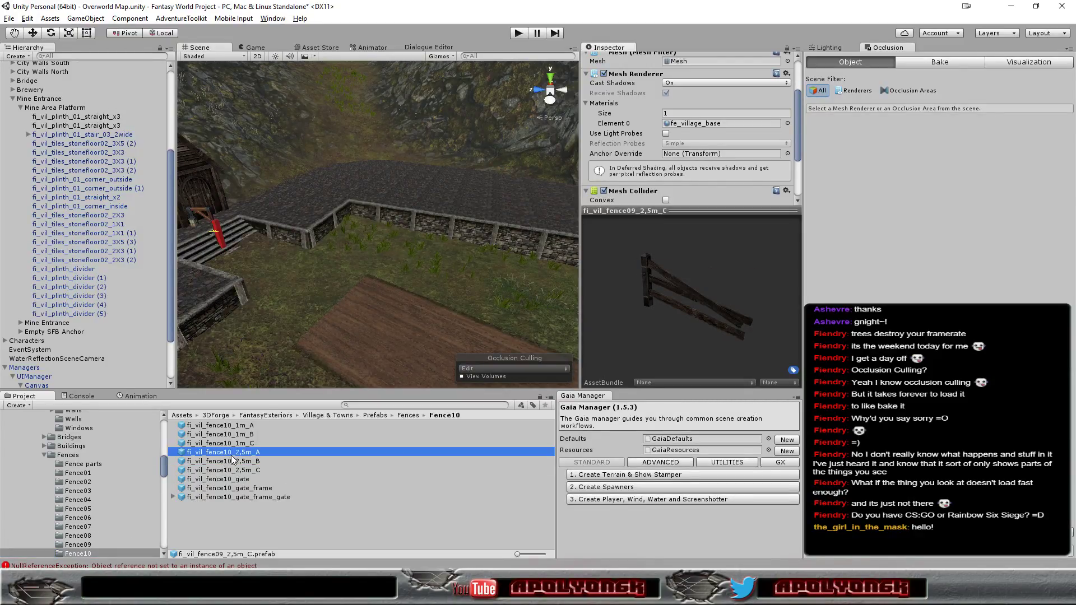
pyautogui.click(231, 463)
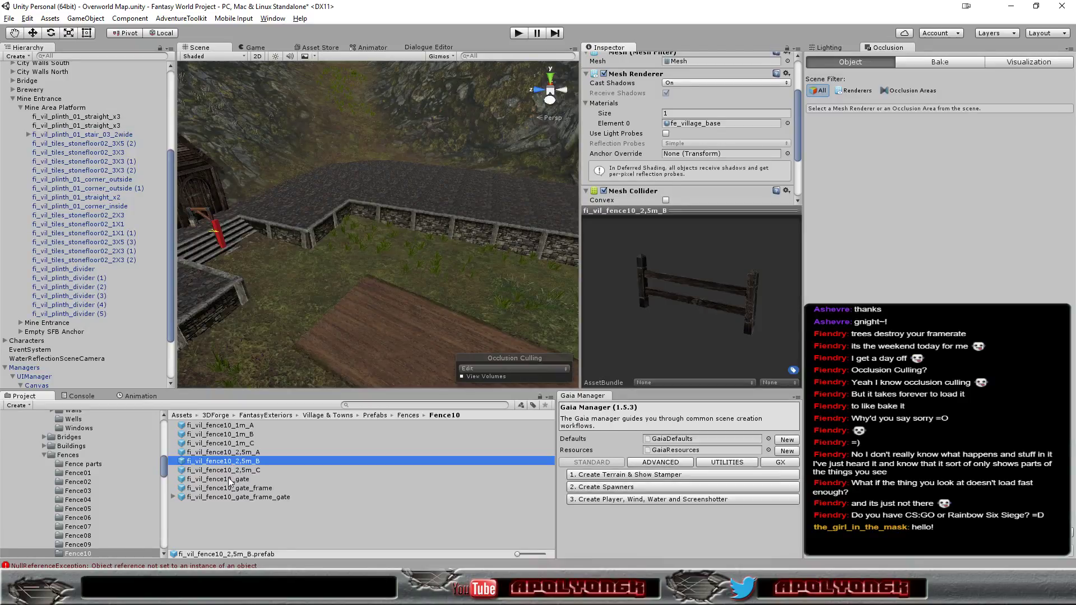
pyautogui.click(227, 472)
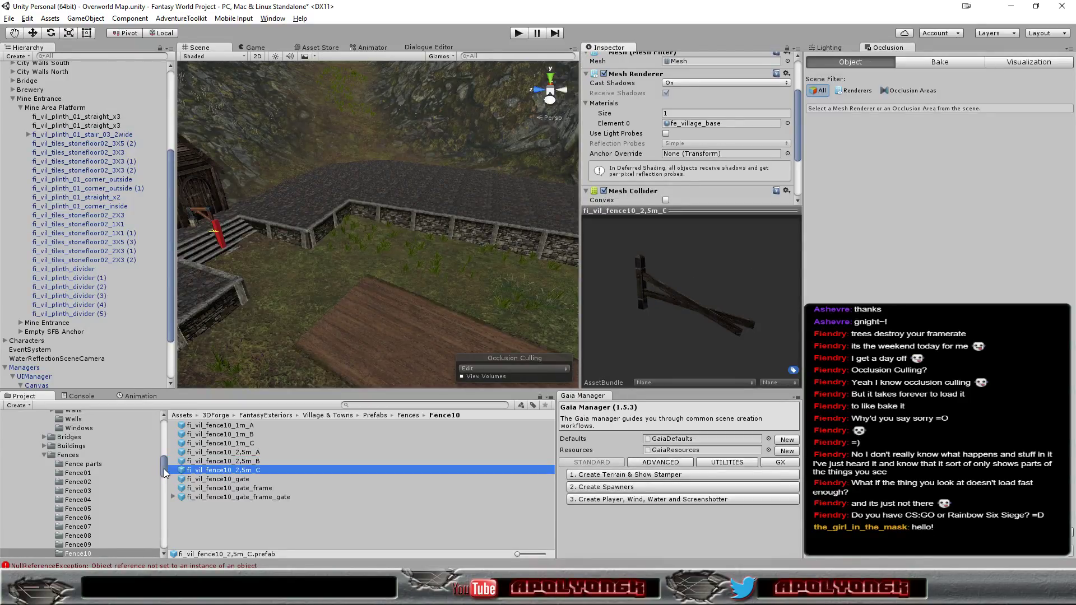
pyautogui.moveTo(166, 473); pyautogui.dragTo(166, 492)
pyautogui.moveTo(677, 286)
pyautogui.mouseDown()
pyautogui.moveTo(792, 232)
pyautogui.moveTo(698, 250)
pyautogui.moveTo(768, 277)
pyautogui.mouseUp()
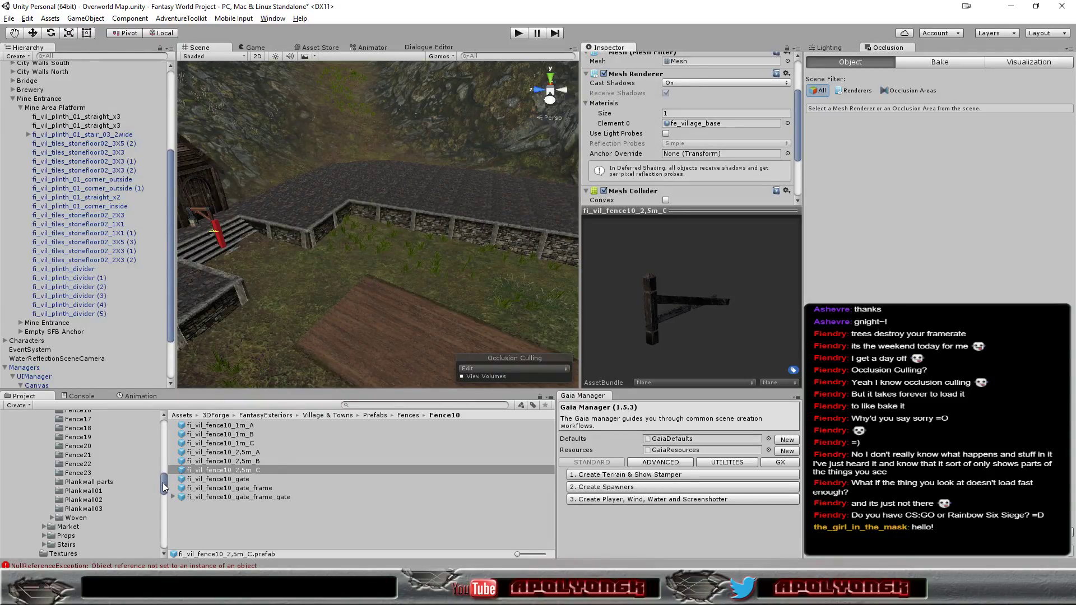
# Preview the Fence11 2,5m_B, Fence12 2,5m_A and Fence14 fence prefabs, also checking Fence13.
pyautogui.scroll(3, 163, 484)
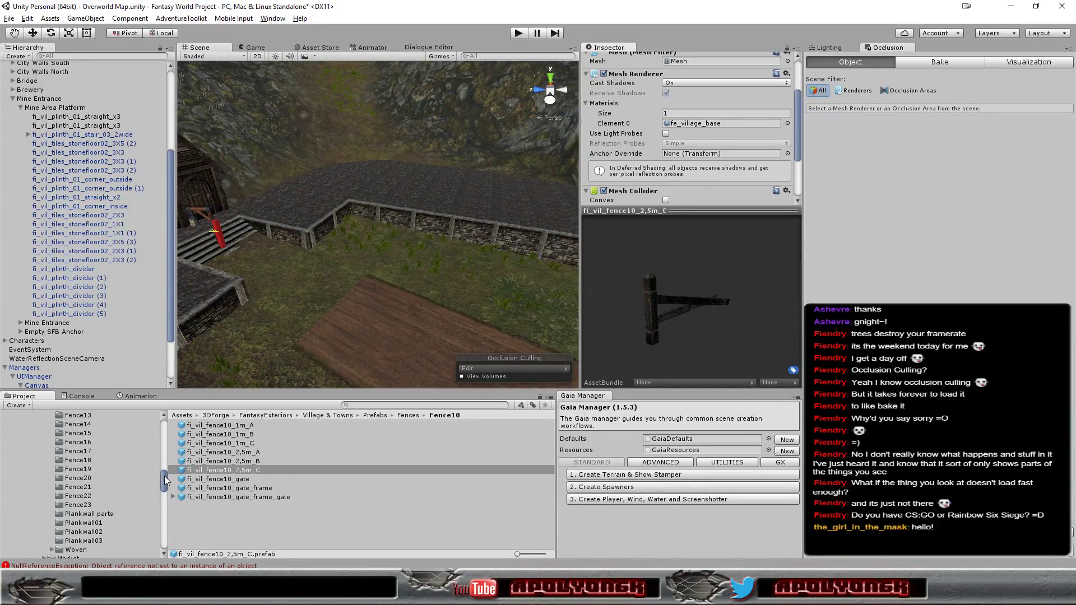
pyautogui.scroll(3, 164, 475)
pyautogui.click(85, 436)
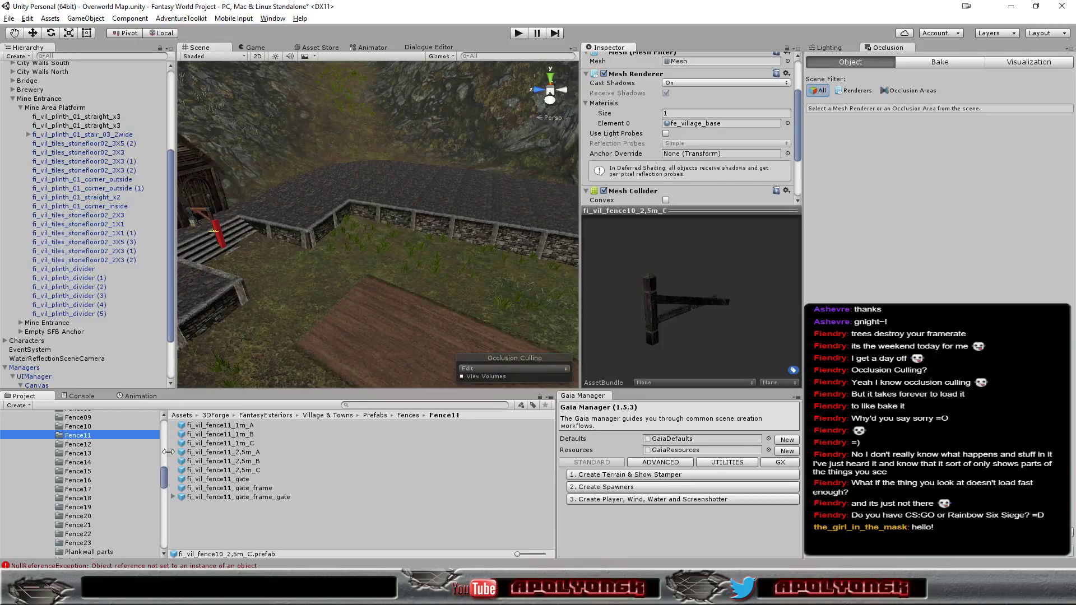
pyautogui.click(218, 463)
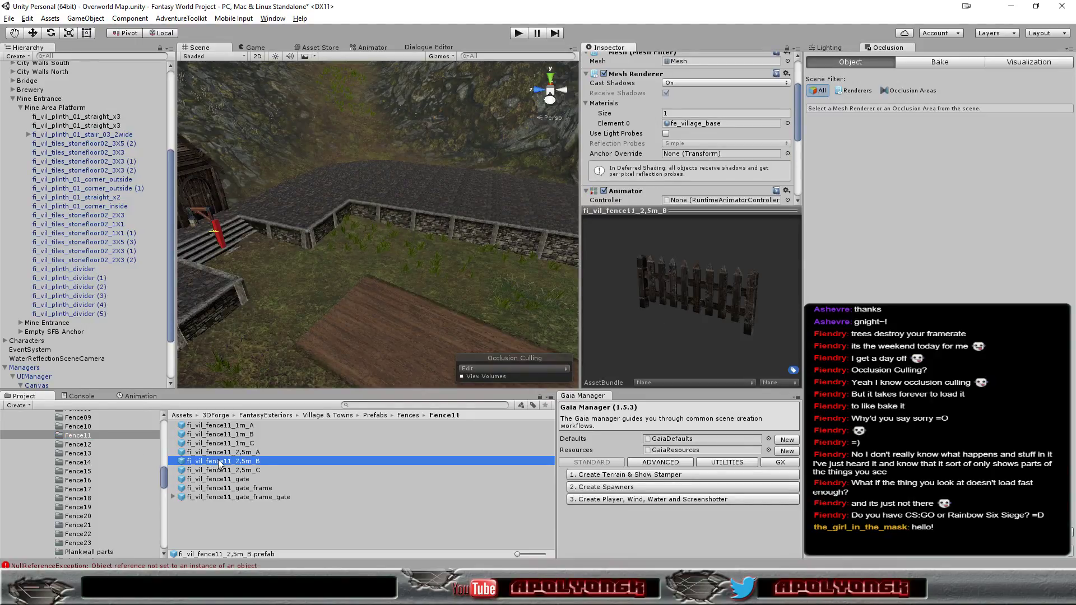
pyautogui.click(79, 445)
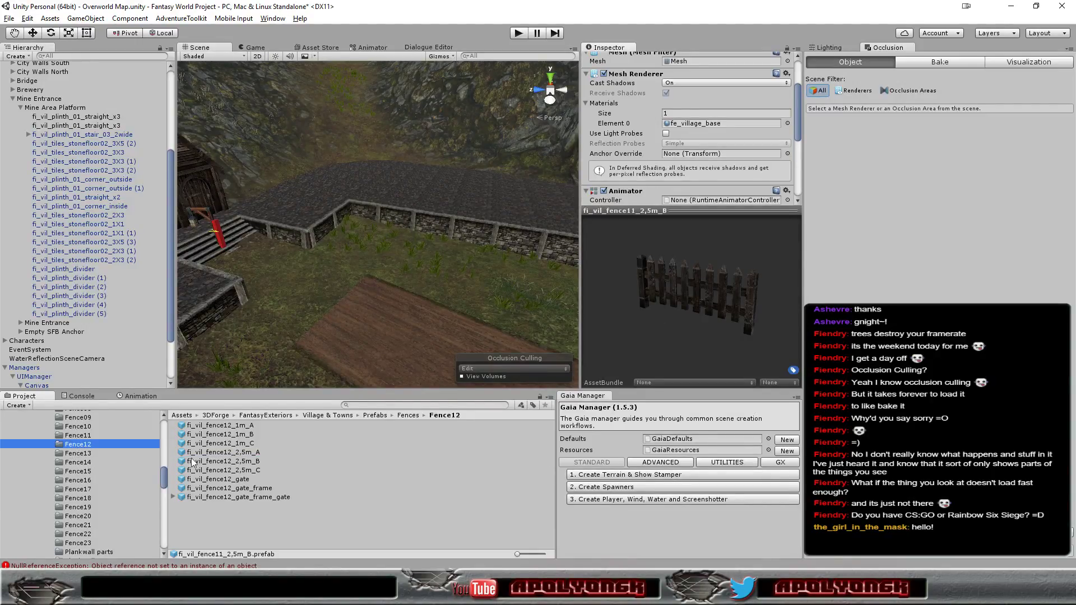
pyautogui.click(238, 452)
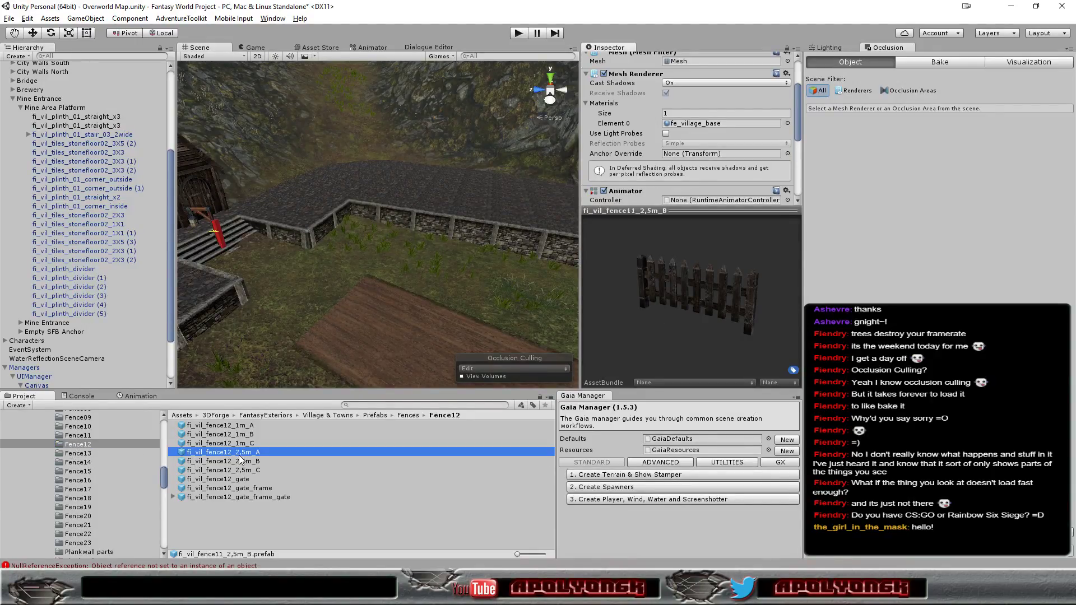
pyautogui.click(79, 454)
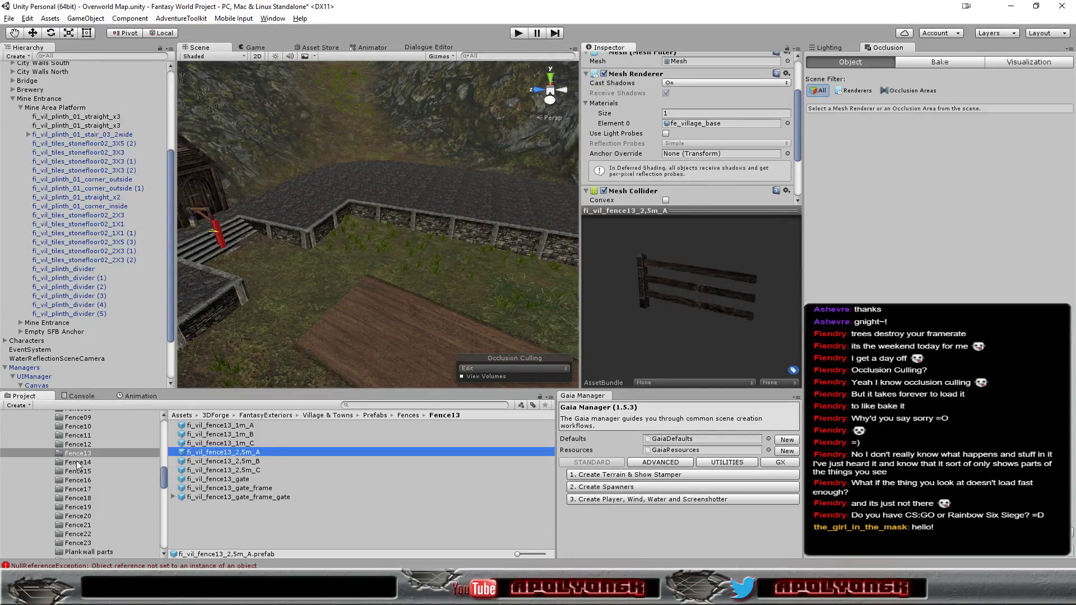
pyautogui.click(77, 462)
pyautogui.click(214, 453)
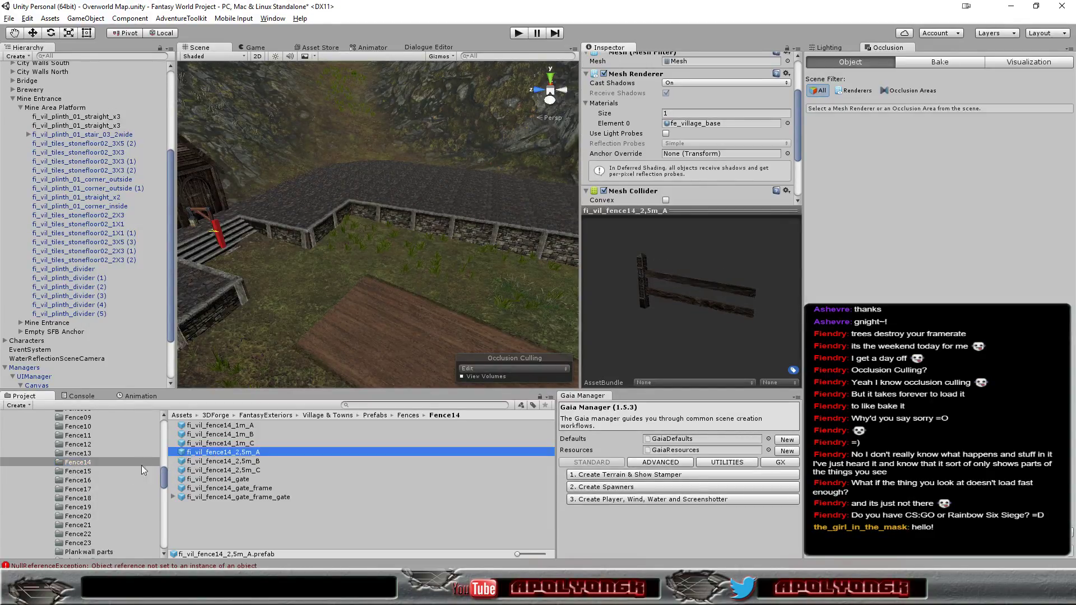
# Preview the Fence15 and Fence16 2,5m_B pieces, then select fi_vil_fence17_2,5m_B.
pyautogui.click(89, 472)
pyautogui.click(201, 461)
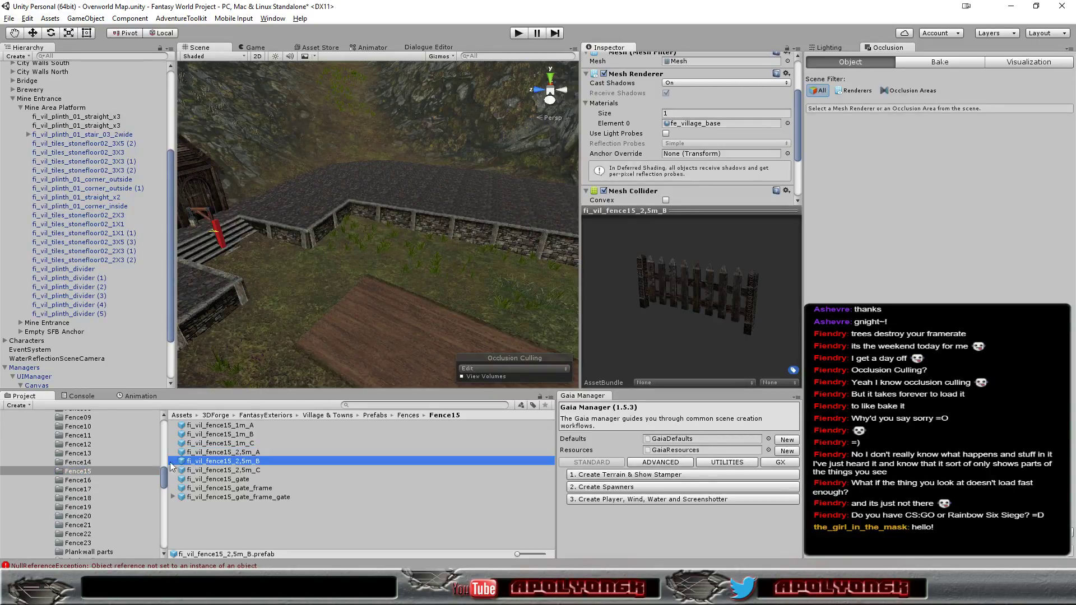
pyautogui.click(80, 481)
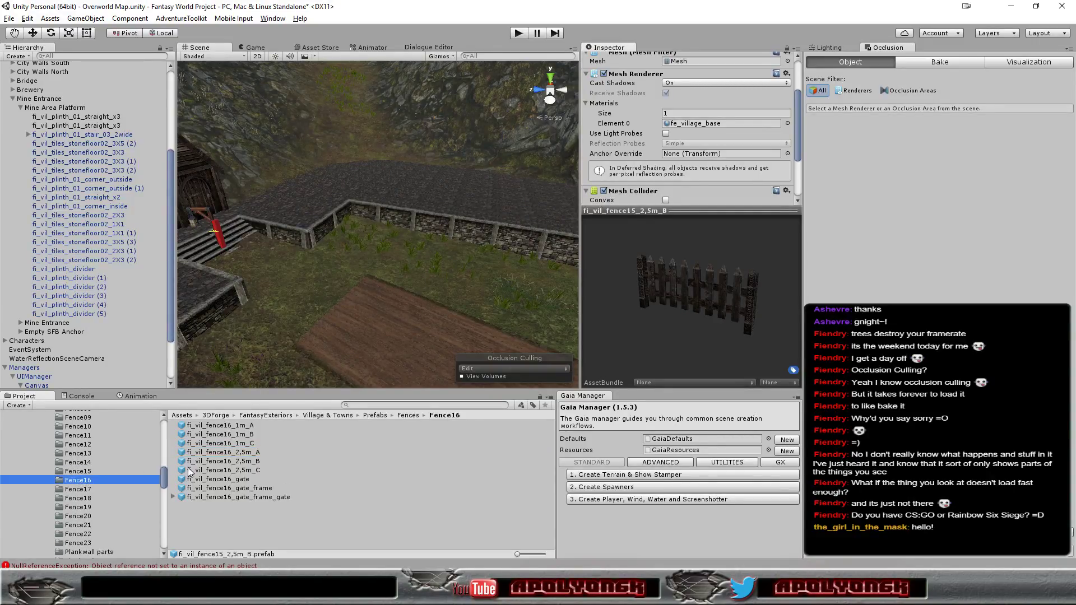
pyautogui.click(219, 462)
pyautogui.click(76, 490)
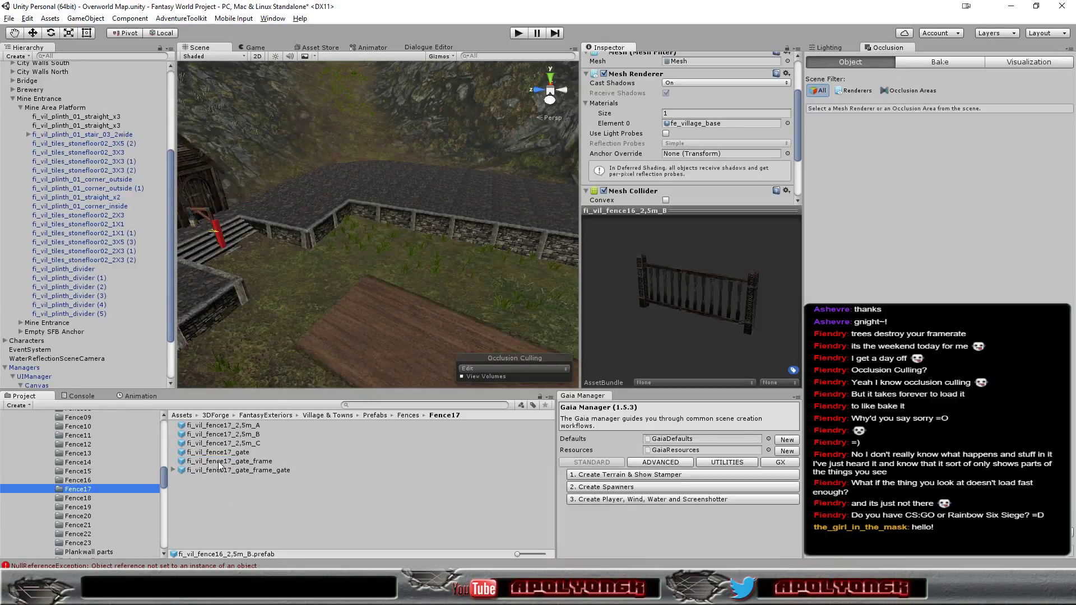
pyautogui.click(220, 444)
pyautogui.click(221, 435)
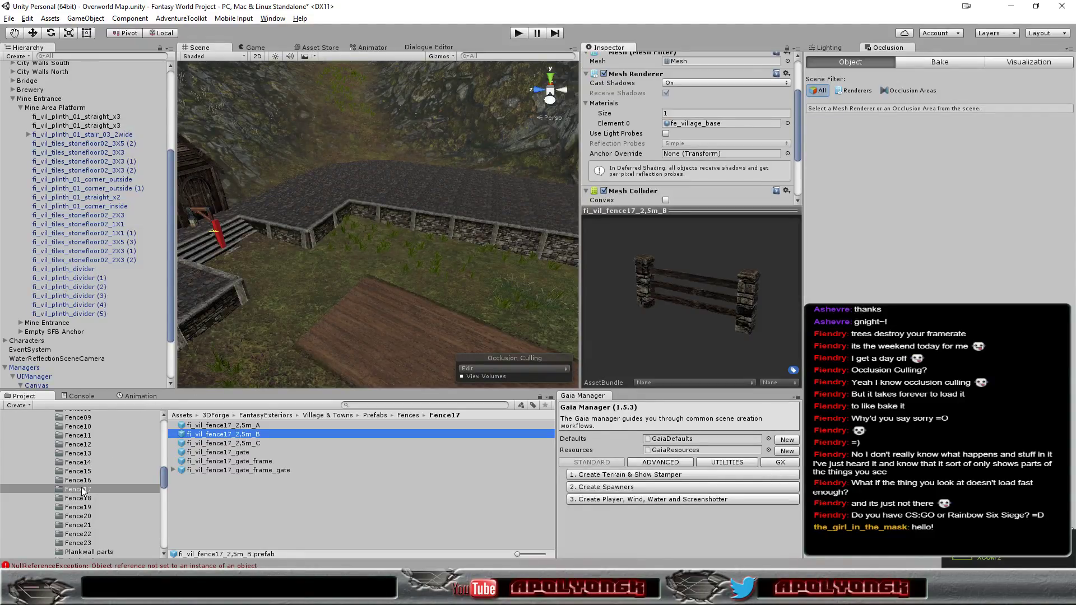
# Assign fi_vil_fence17_2,5m_B as the Empty SFB Anchor's Prefab GameObject To Use.
pyautogui.click(55, 332)
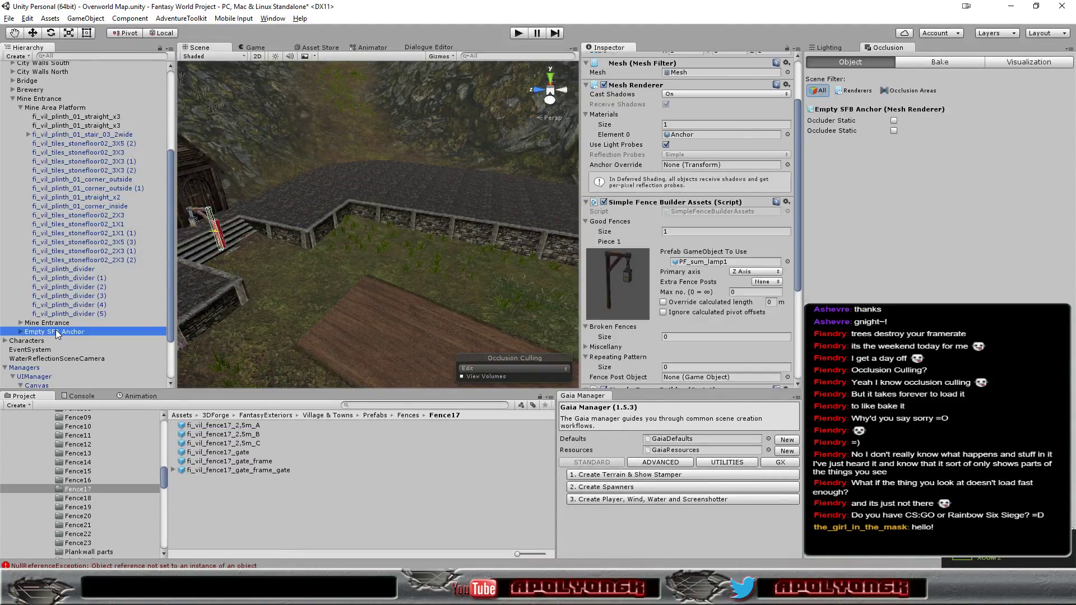
pyautogui.moveTo(82, 489); pyautogui.dragTo(716, 263)
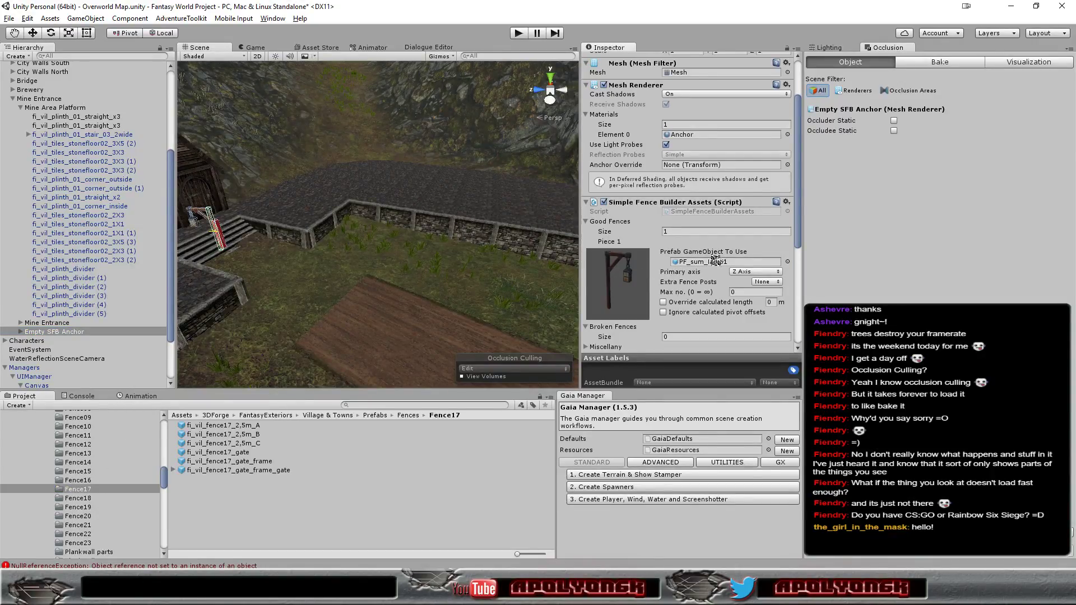
pyautogui.click(248, 434)
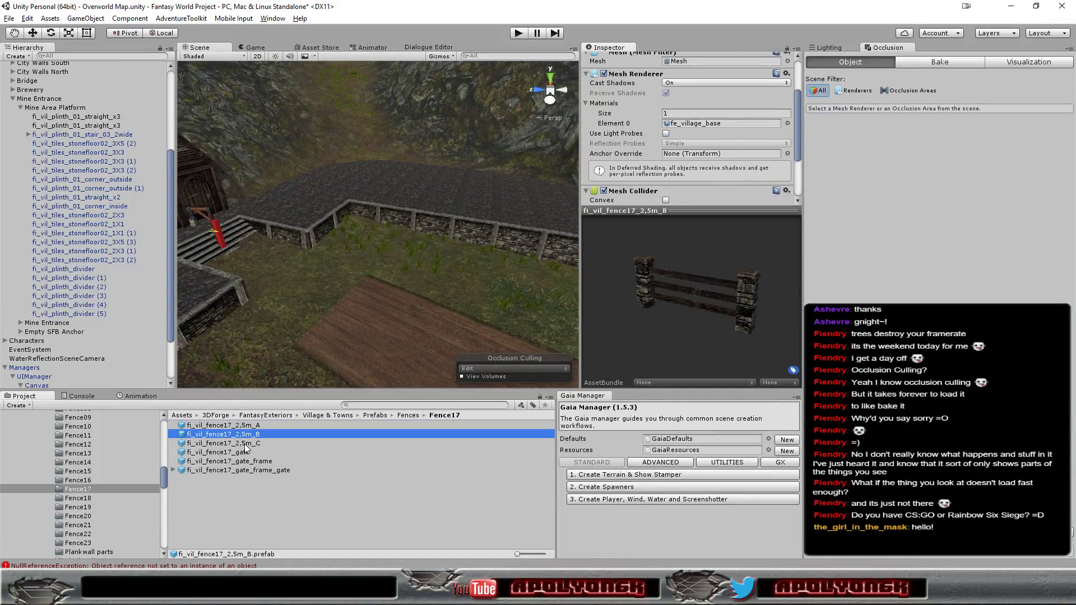
pyautogui.click(56, 333)
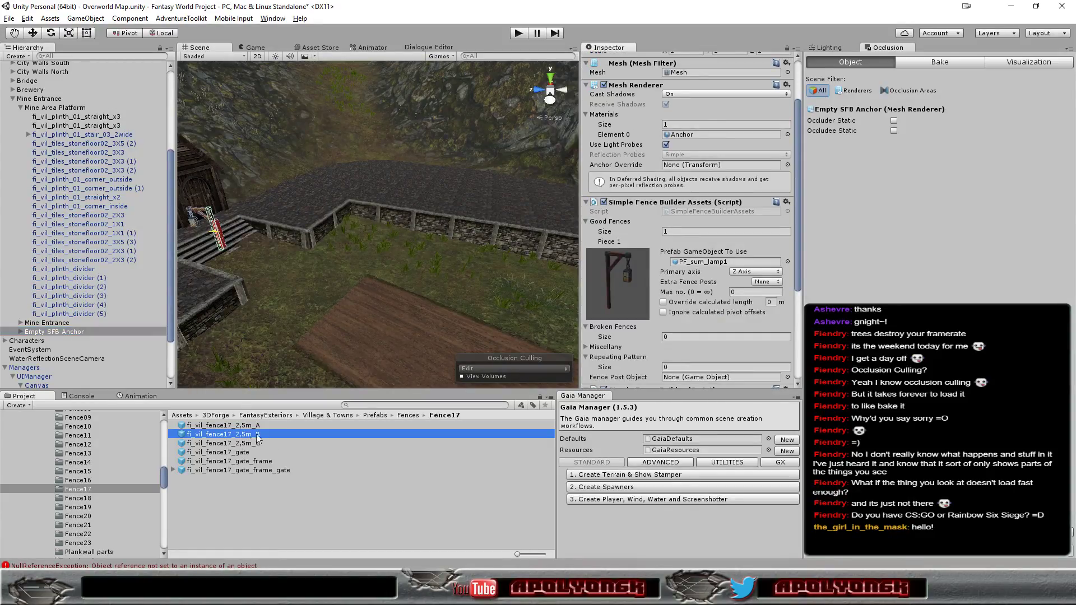
pyautogui.moveTo(258, 438); pyautogui.dragTo(716, 264)
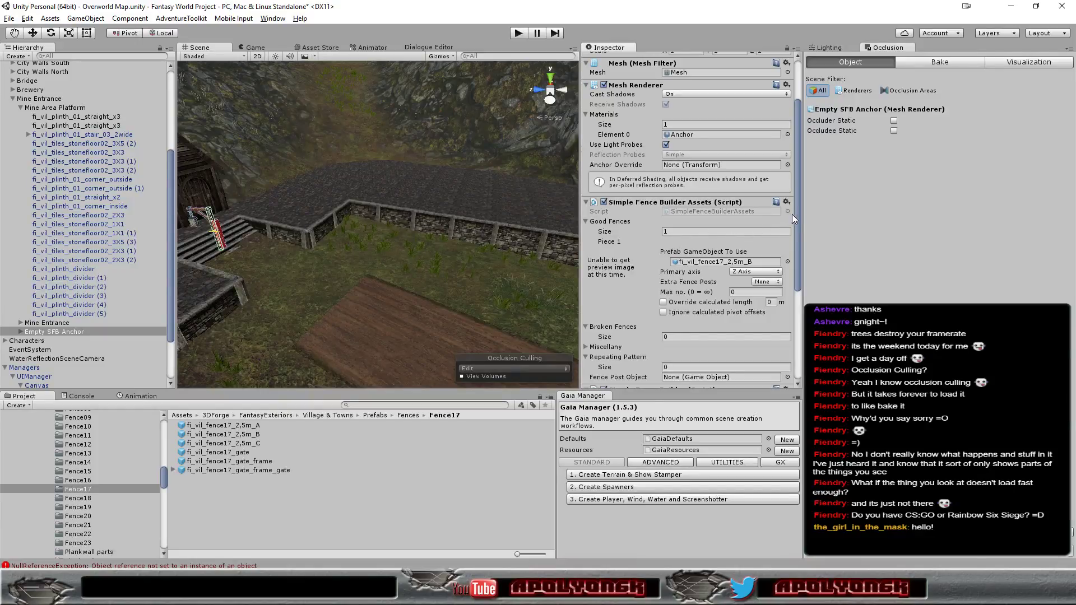
# Expand Fence details and raise No. fence pieces to 70.
pyautogui.moveTo(798, 214); pyautogui.dragTo(807, 310)
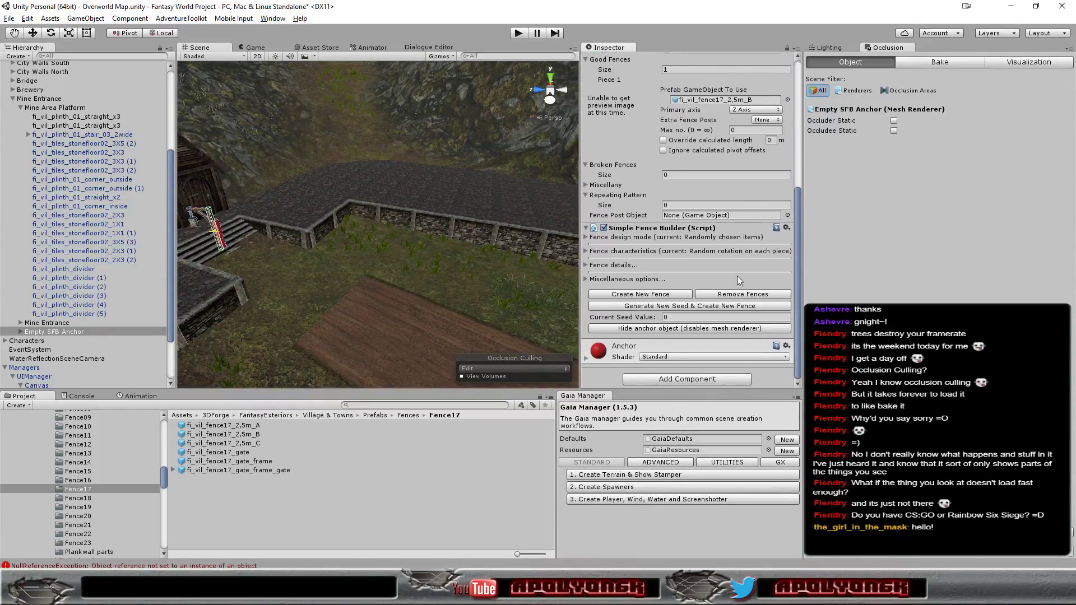
pyautogui.click(586, 266)
pyautogui.moveTo(664, 276); pyautogui.dragTo(691, 277)
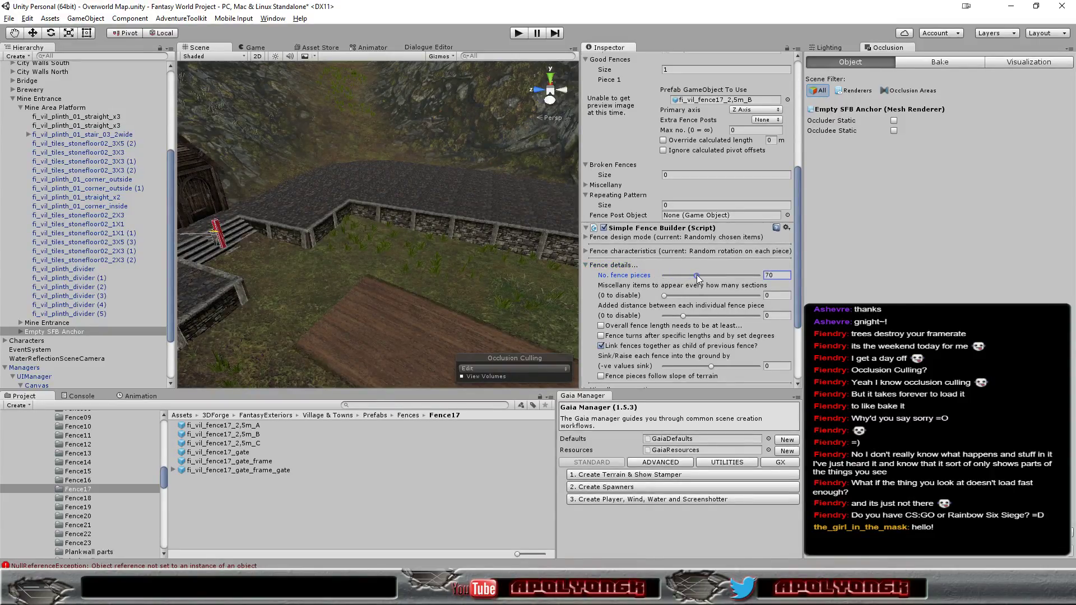
# Move the fence anchor to stretch the 57-piece fence run along the platform edge.
pyautogui.scroll(-2, 222, 258)
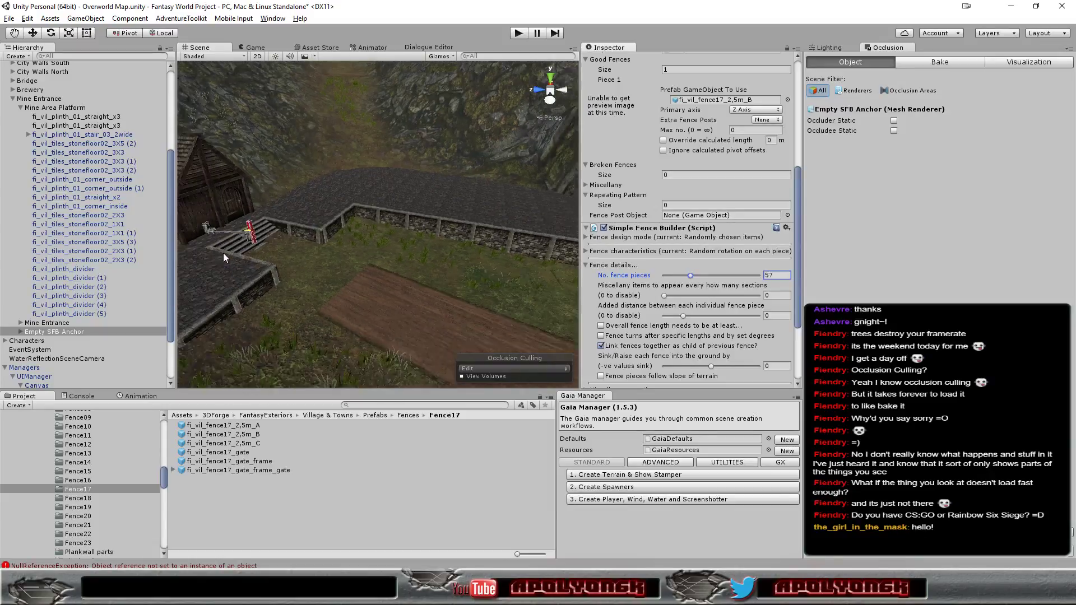
pyautogui.scroll(-2, 225, 251)
pyautogui.scroll(-2, 228, 249)
pyautogui.moveTo(230, 247); pyautogui.dragTo(250, 249, button='middle')
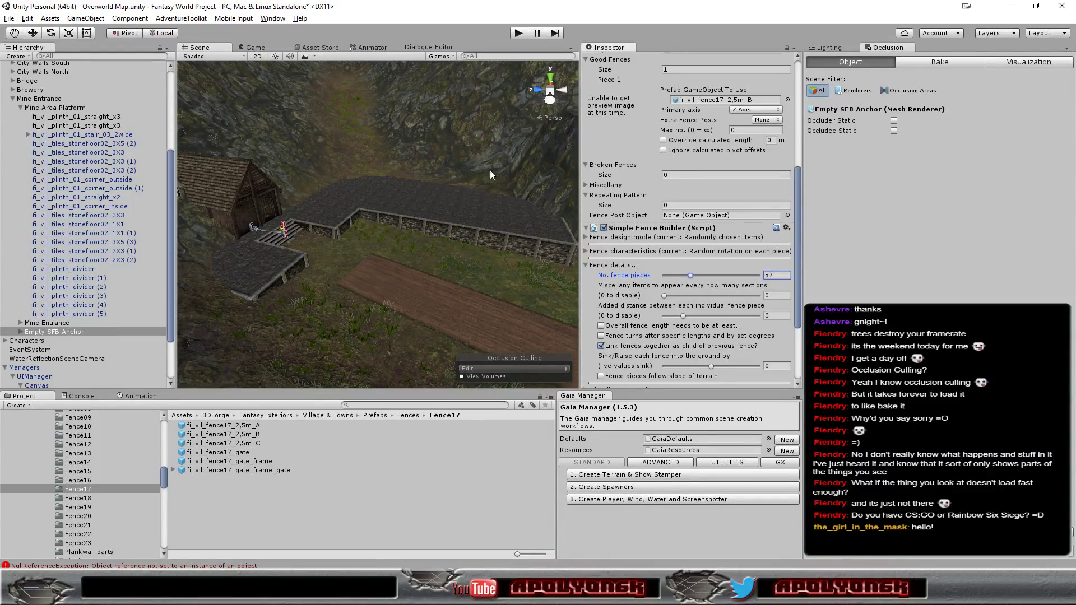
pyautogui.click(32, 33)
pyautogui.moveTo(287, 242); pyautogui.dragTo(556, 227)
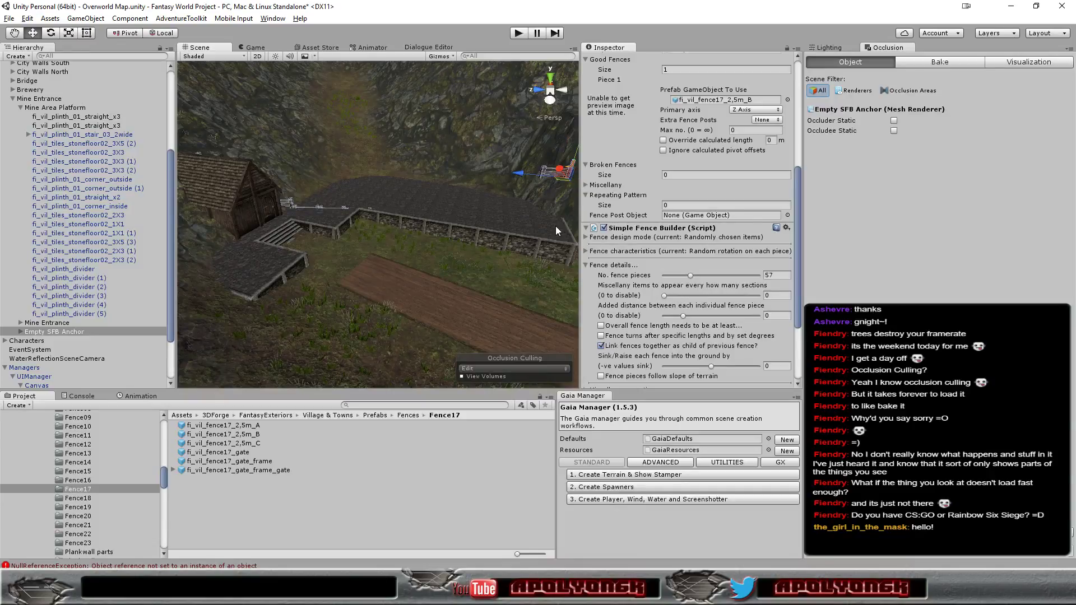
pyautogui.scroll(-4, 559, 211)
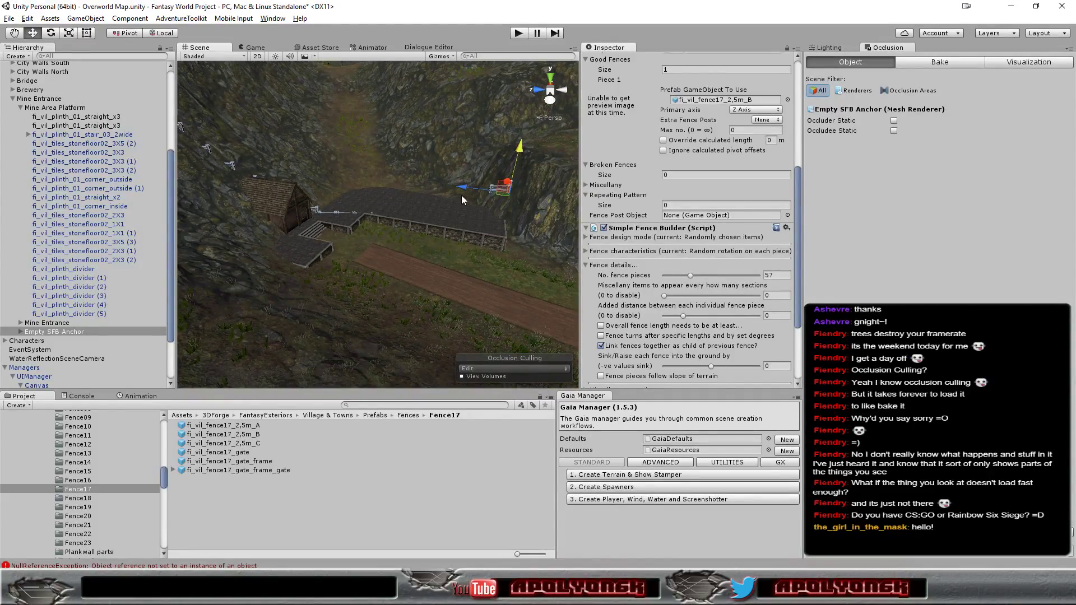
pyautogui.moveTo(461, 191); pyautogui.dragTo(439, 220)
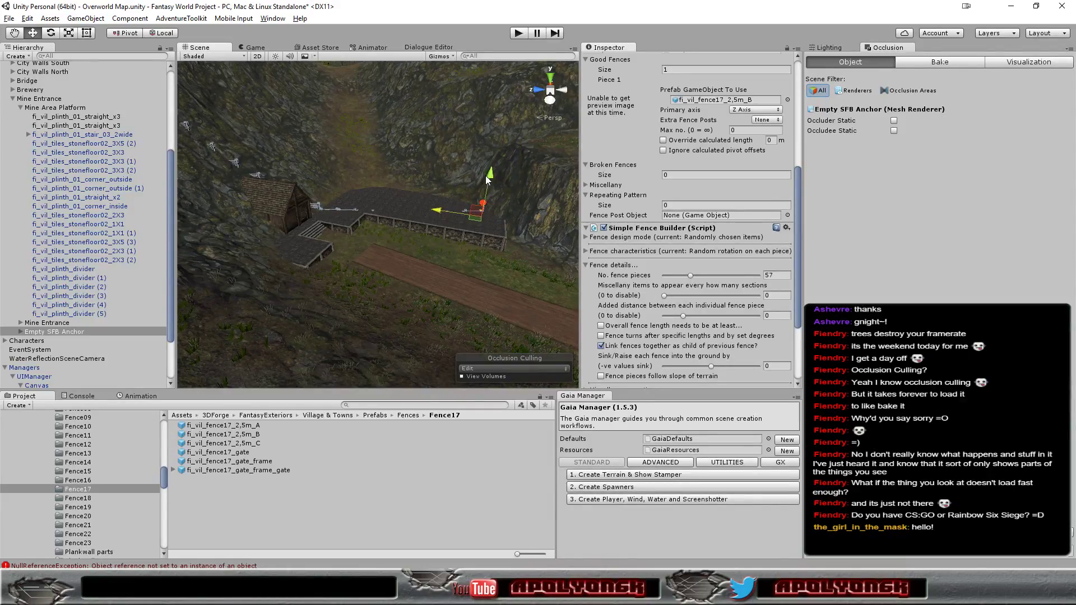
# Zoom and orbit the view to inspect the fence row across the platform.
pyautogui.scroll(2, 513, 185)
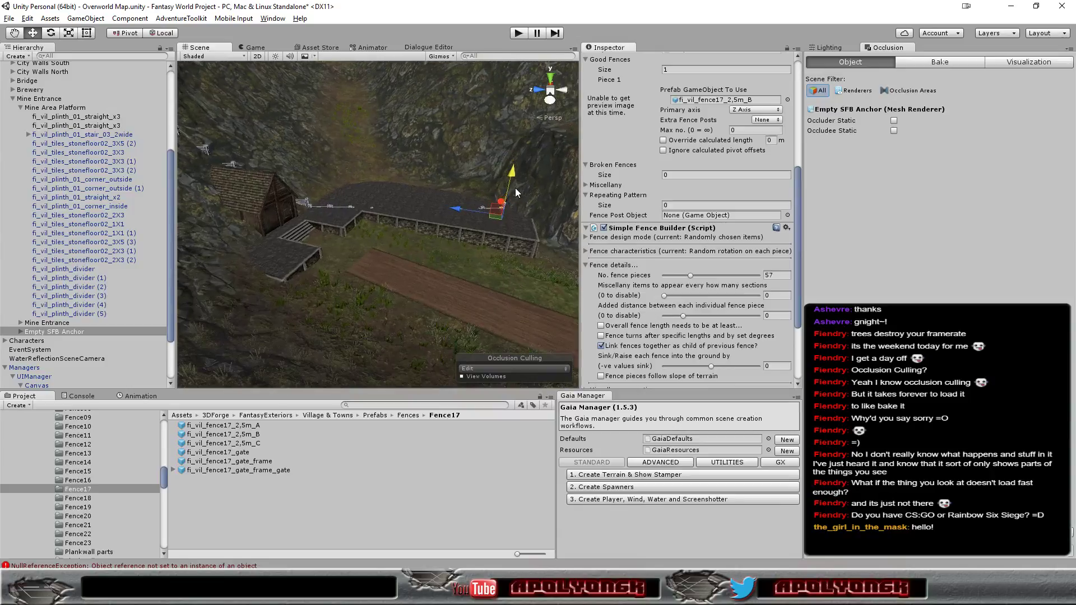
pyautogui.scroll(2, 516, 187)
pyautogui.scroll(2, 520, 187)
pyautogui.scroll(2, 520, 191)
pyautogui.moveTo(520, 188)
pyautogui.keyDown('alt'); pyautogui.mouseDown()
pyautogui.moveTo(223, 191)
pyautogui.moveTo(924, 224)
pyautogui.moveTo(335, 217)
pyautogui.moveTo(490, 219)
pyautogui.mouseUp(); pyautogui.keyUp('alt')
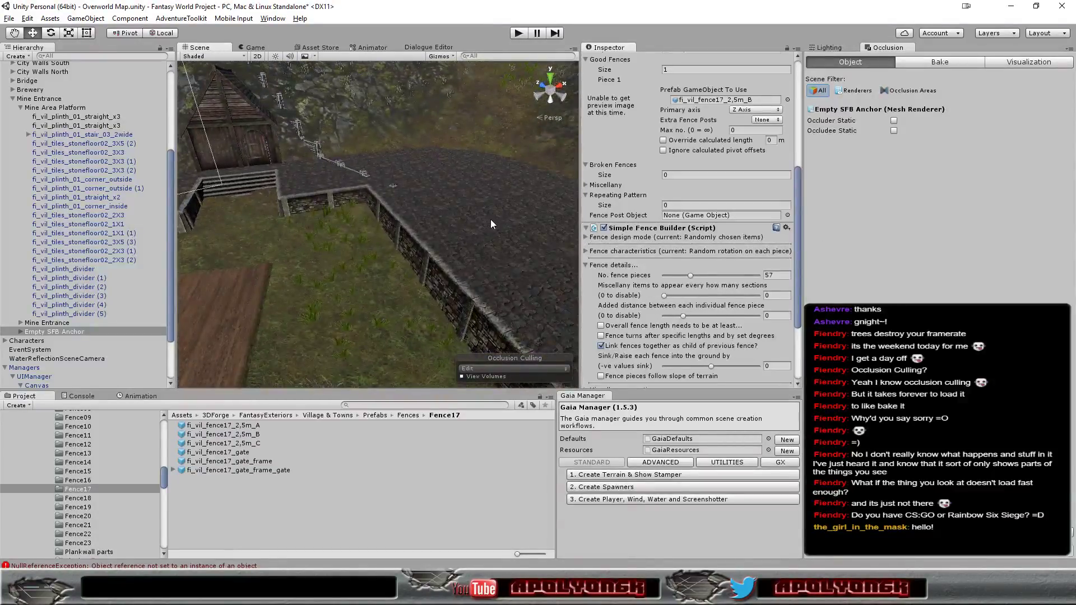
pyautogui.scroll(-5, 492, 226)
pyautogui.scroll(3, 496, 238)
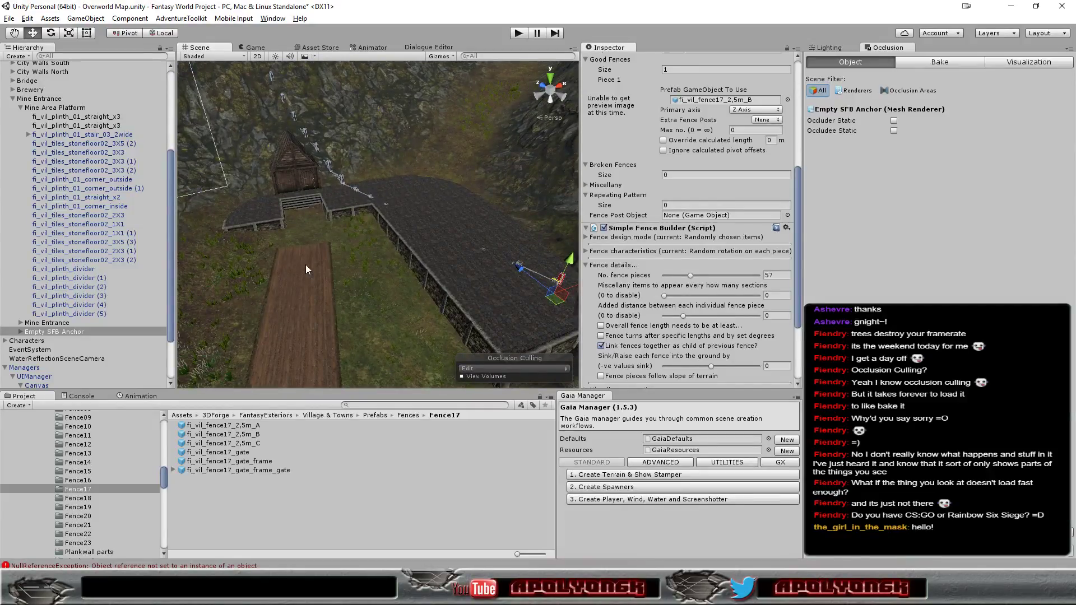
# Make Mine Area Platform and all its children static.
pyautogui.click(49, 107)
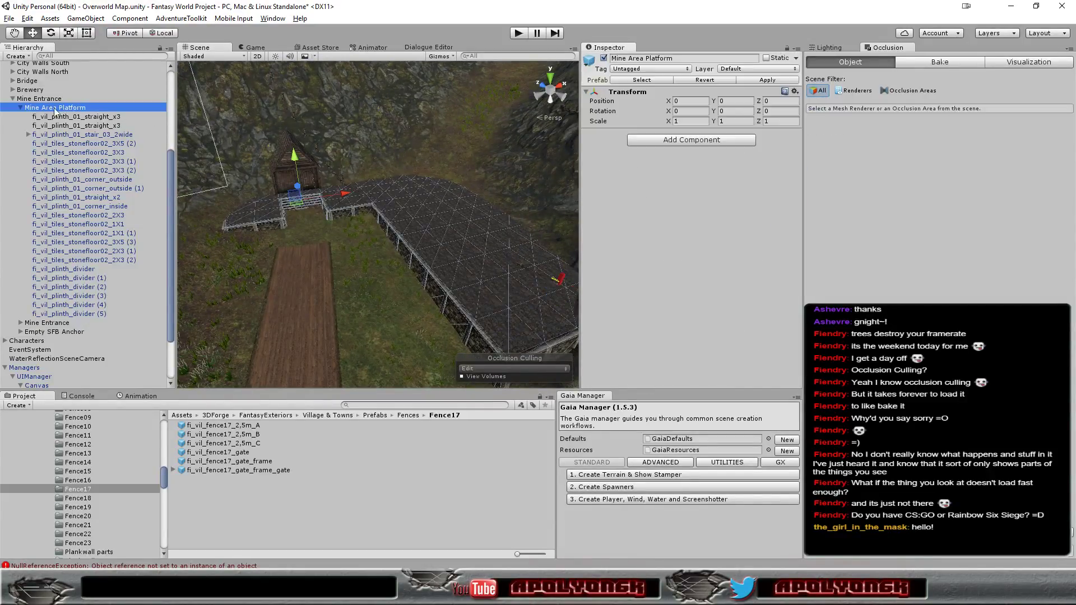
pyautogui.click(766, 58)
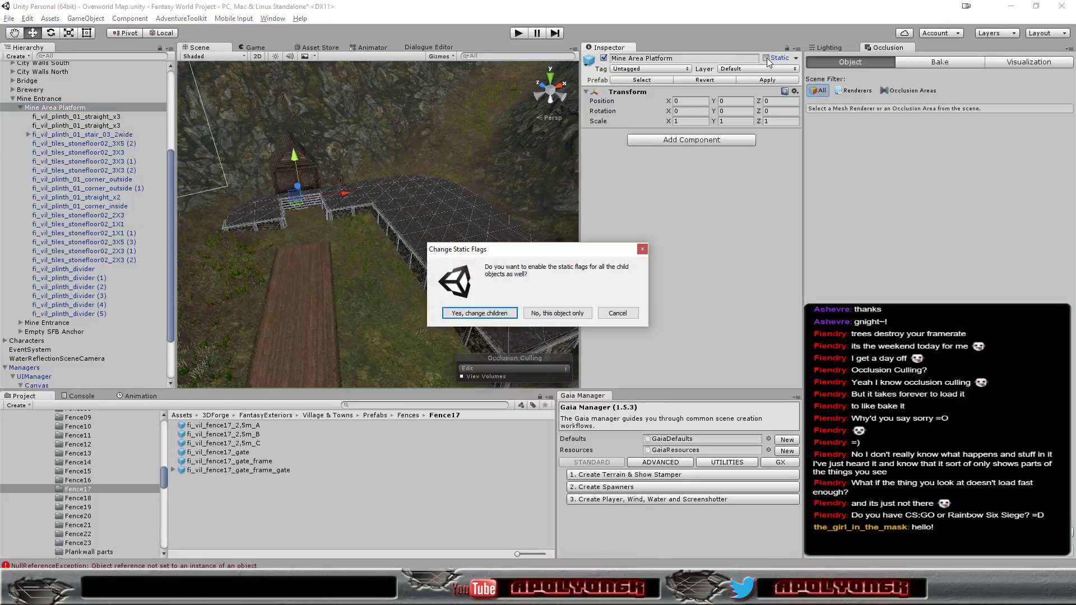
pyautogui.click(495, 312)
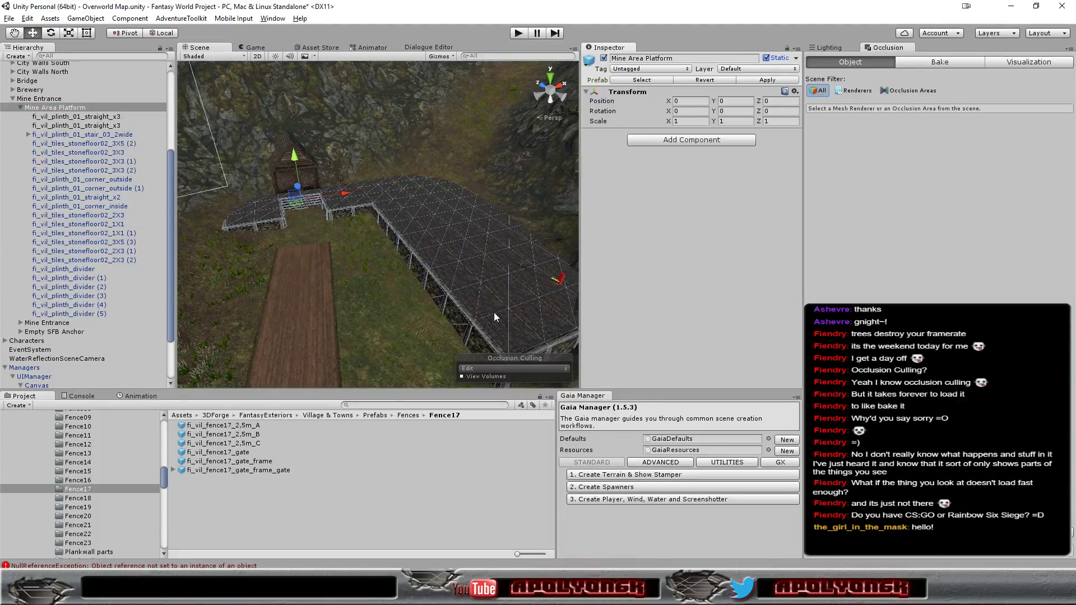
# Nudge the Empty SFB Anchor upward and along Z, then delete it.
pyautogui.click(92, 332)
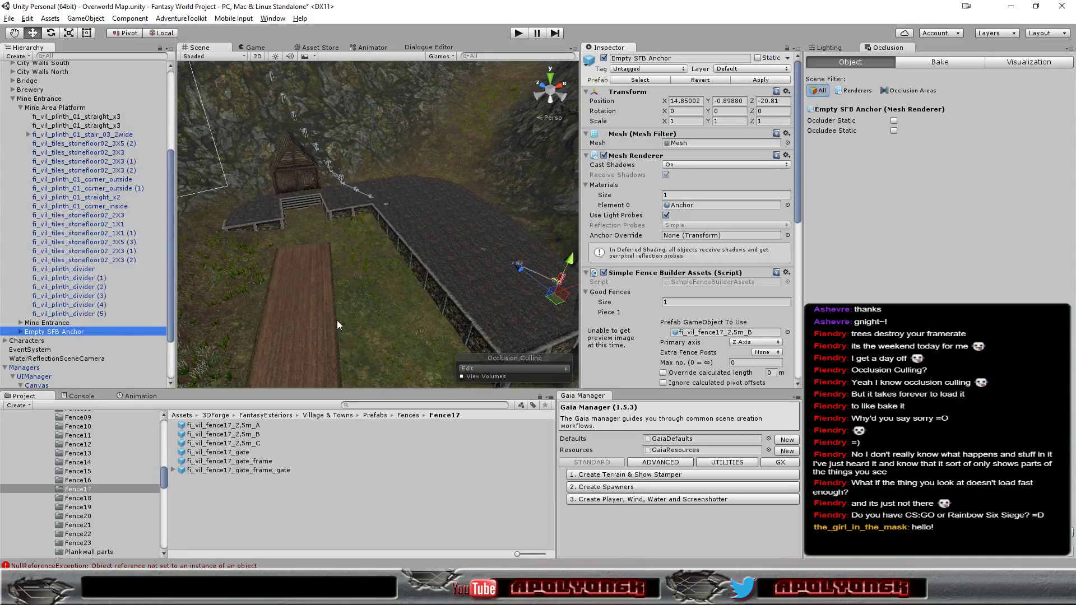
pyautogui.scroll(-2, 496, 283)
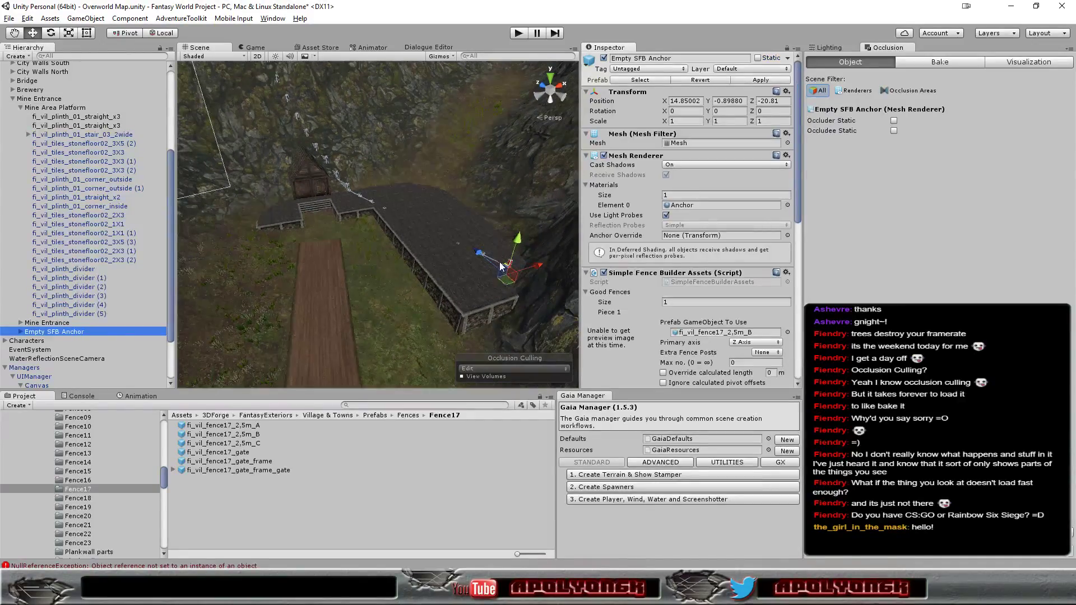
pyautogui.click(521, 240)
pyautogui.moveTo(477, 257)
pyautogui.mouseDown()
pyautogui.moveTo(485, 309)
pyautogui.moveTo(442, 300)
pyautogui.mouseUp()
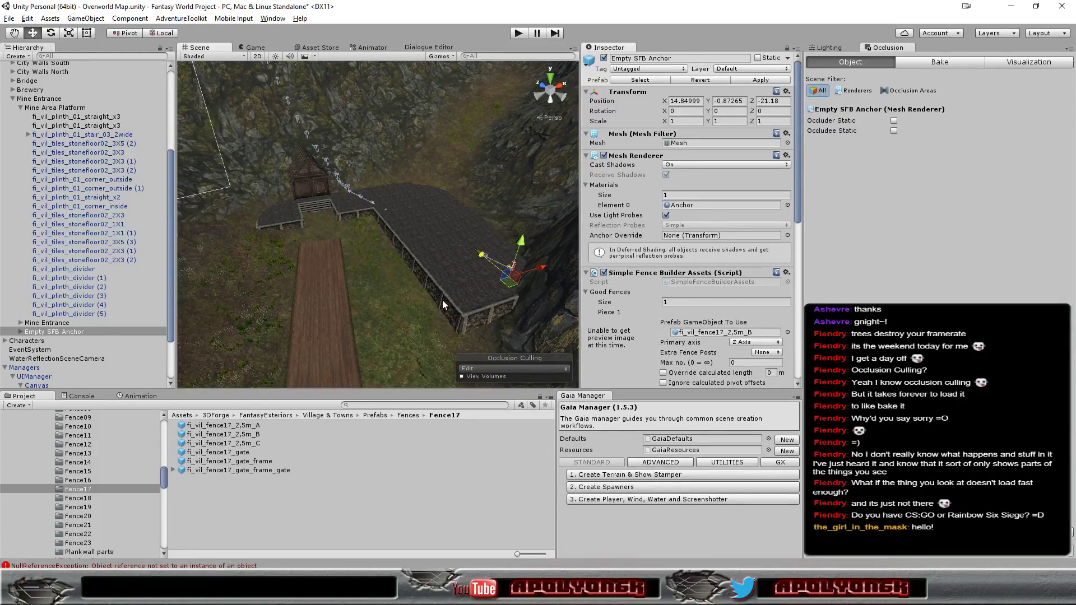
pyautogui.click(75, 331)
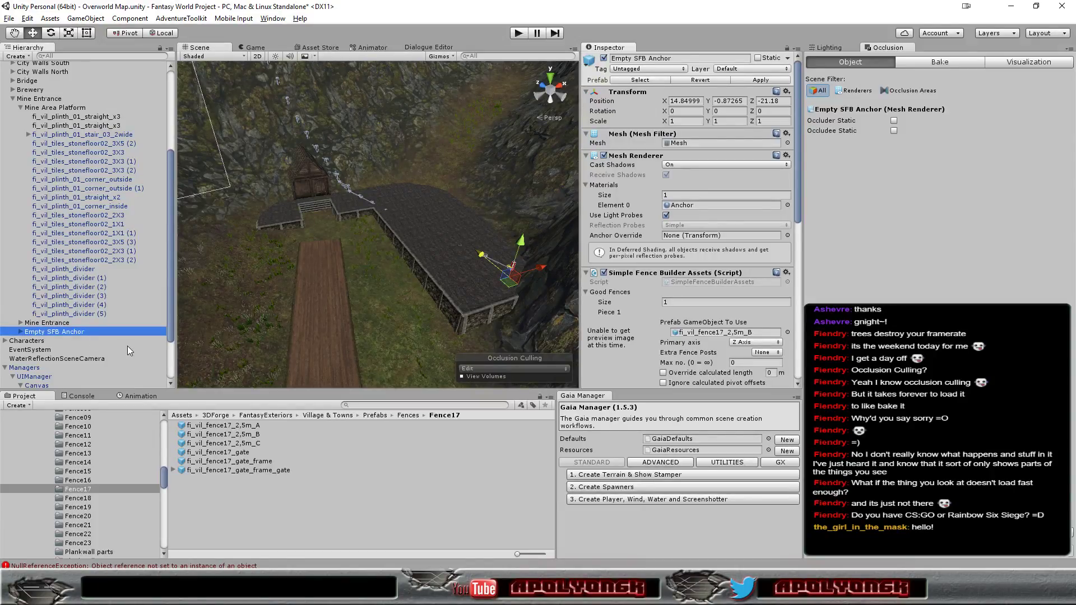
pyautogui.press('Delete')
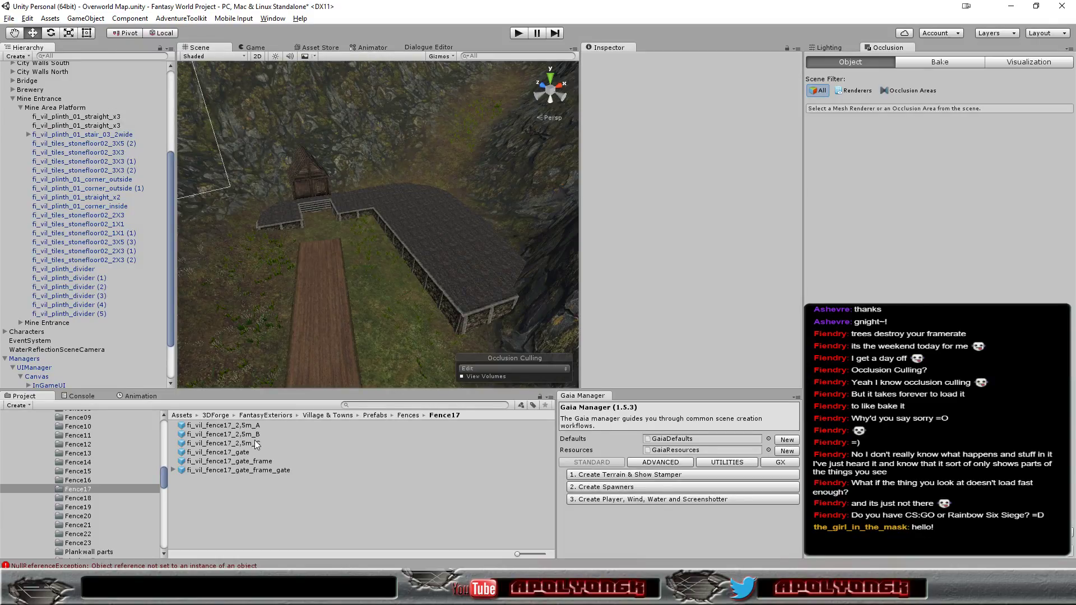
# Place a fi_vil_fence17_2,5m_B fence under Buildings and Props and reset its Transform.
pyautogui.moveTo(256, 443); pyautogui.dragTo(335, 198)
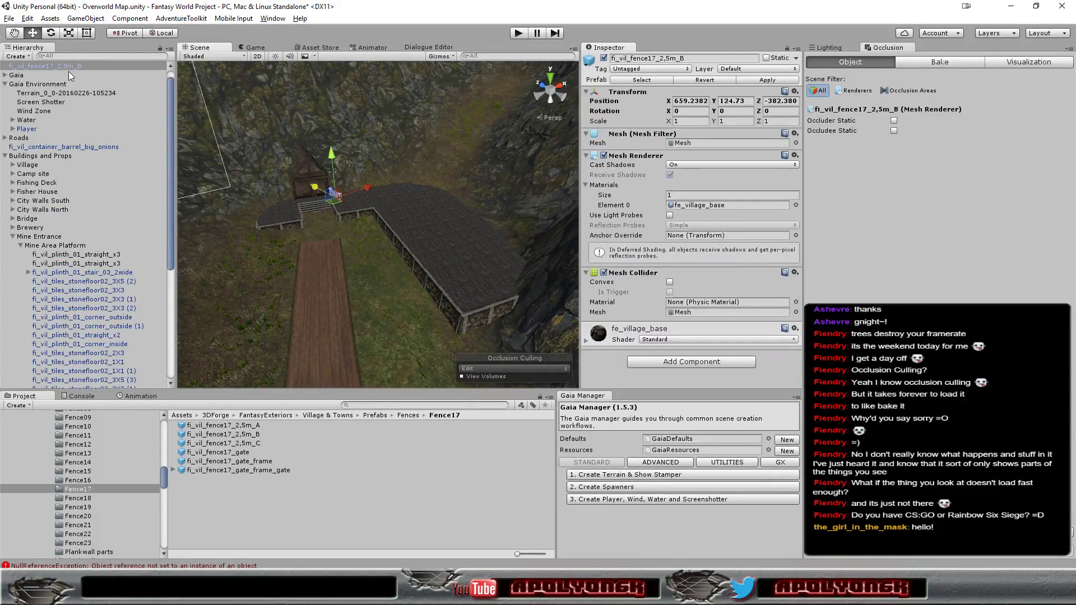
pyautogui.moveTo(68, 66); pyautogui.dragTo(76, 247)
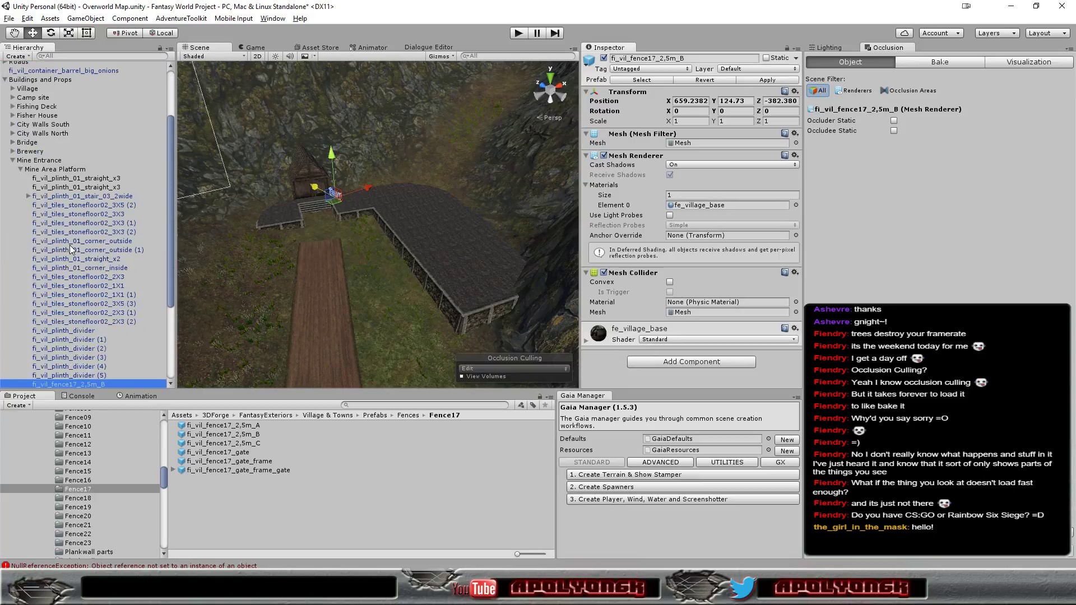
pyautogui.click(795, 91)
pyautogui.click(819, 103)
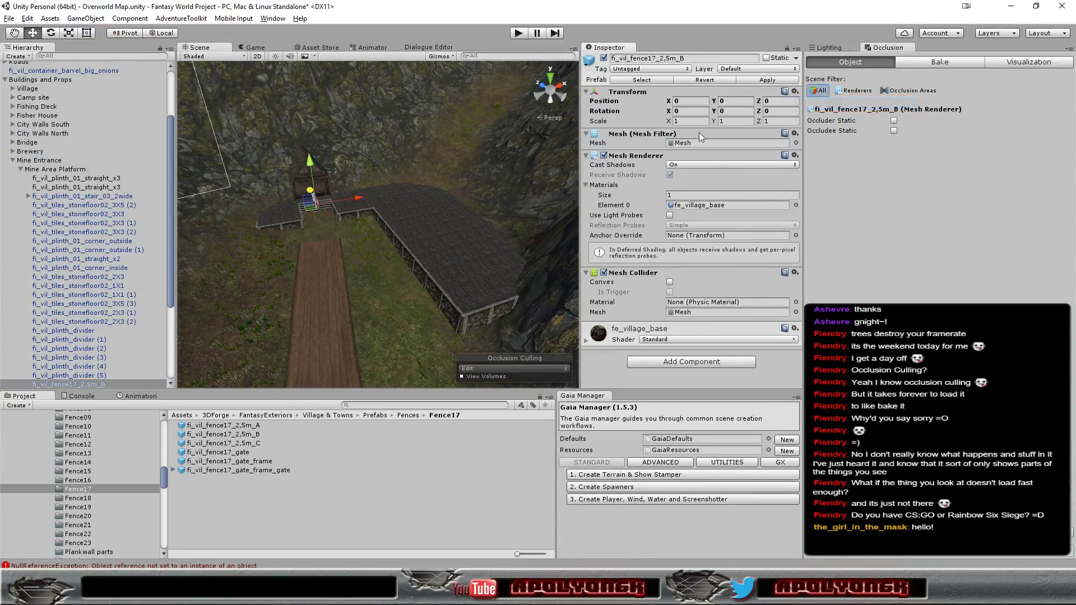
pyautogui.doubleClick(76, 384)
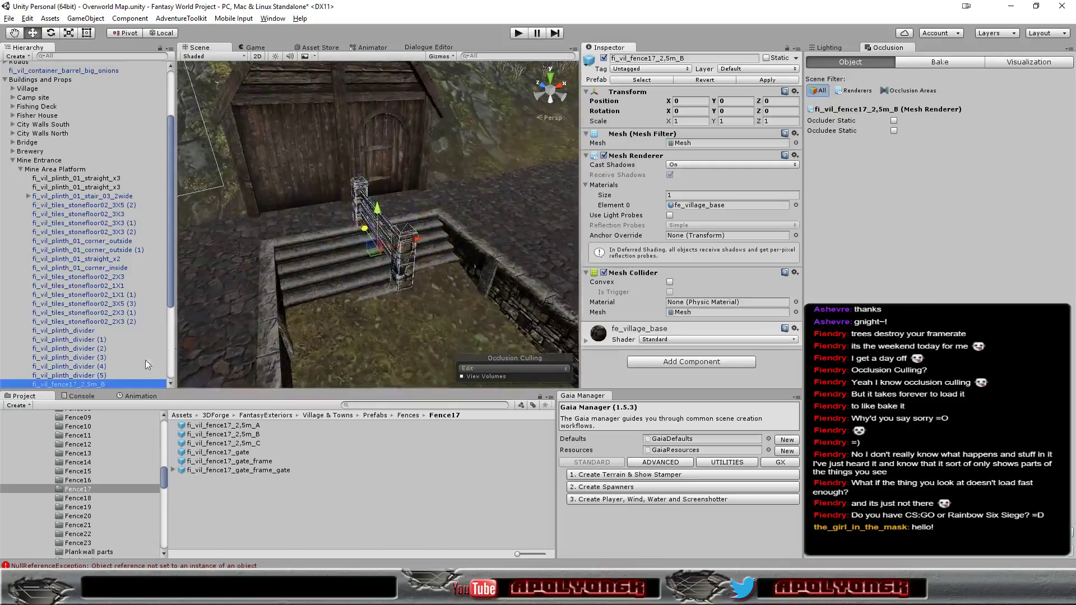
pyautogui.scroll(3, 425, 278)
pyautogui.moveTo(427, 278)
pyautogui.keyDown('alt'); pyautogui.mouseDown()
pyautogui.moveTo(441, 322)
pyautogui.moveTo(263, 326)
pyautogui.mouseUp(); pyautogui.keyUp('alt')
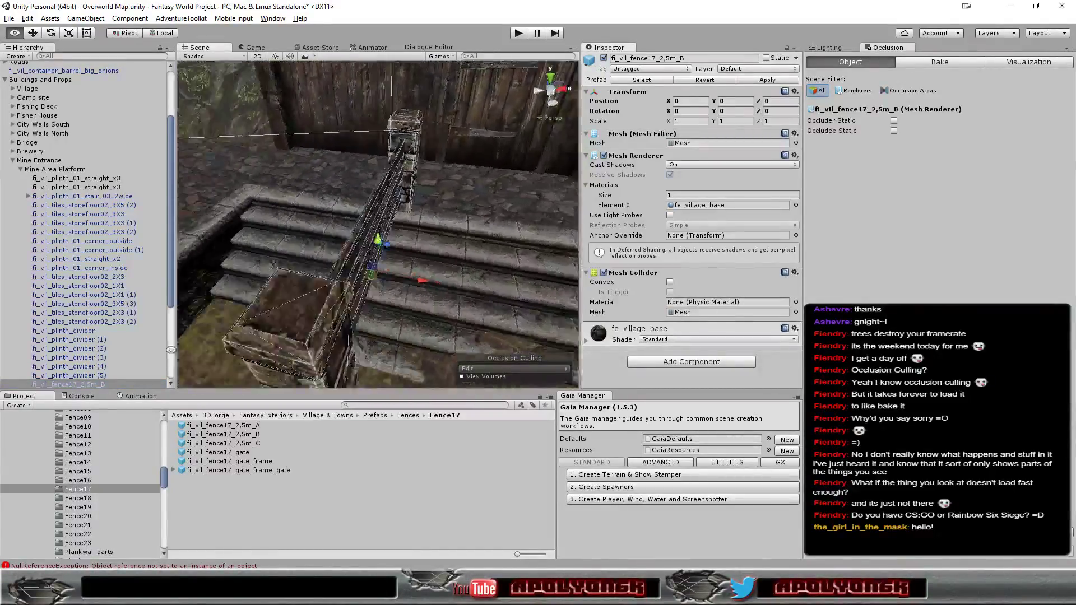
pyautogui.scroll(-3, 475, 298)
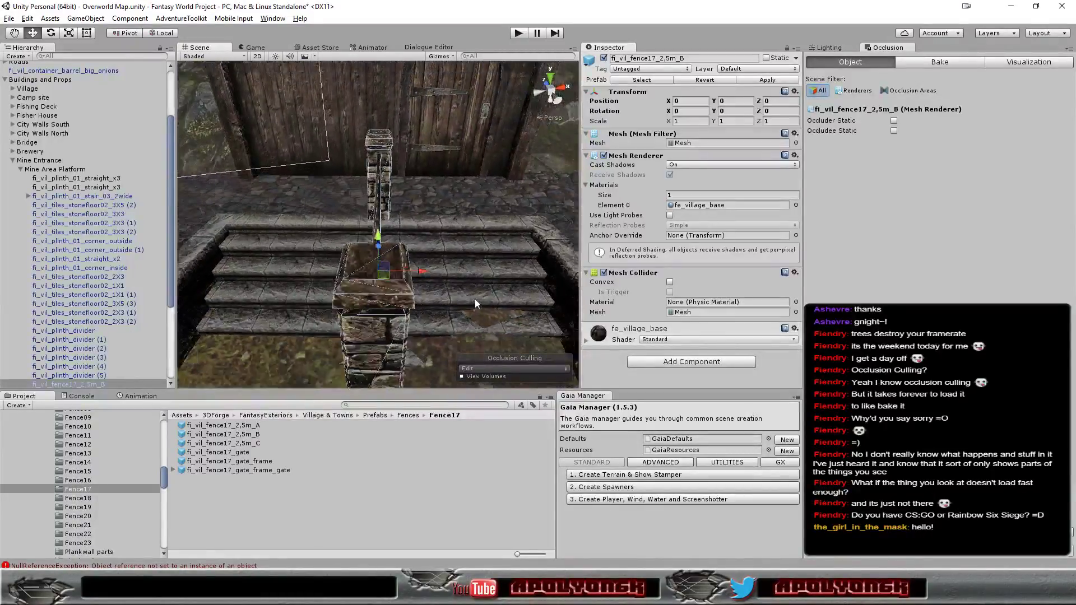
pyautogui.scroll(-3, 475, 298)
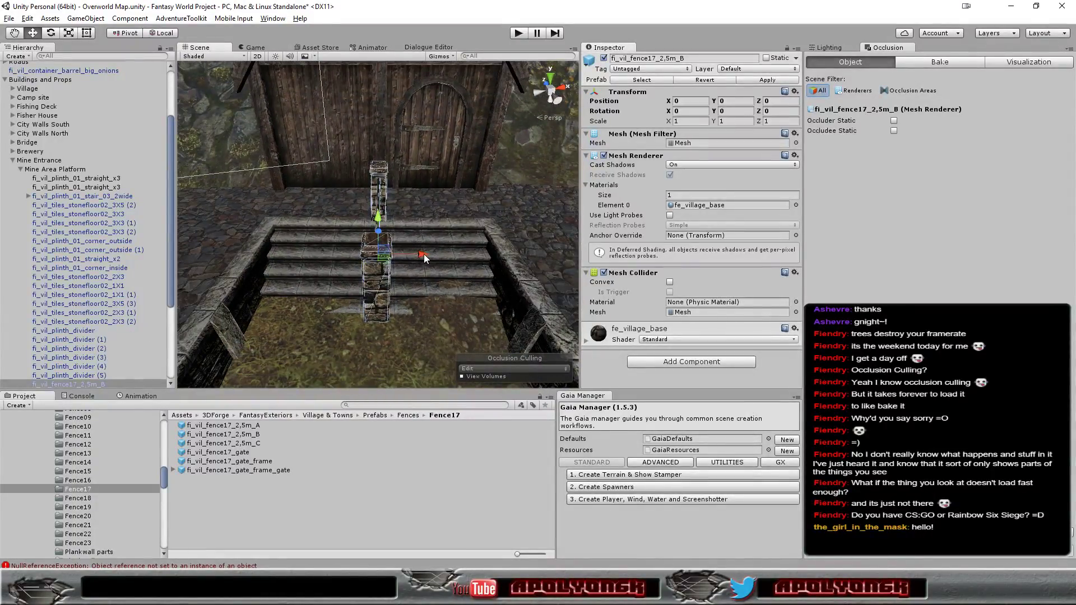
# Move the fence to the right side of the stairs at Position X 2.50.
pyautogui.moveTo(424, 254); pyautogui.dragTo(567, 254)
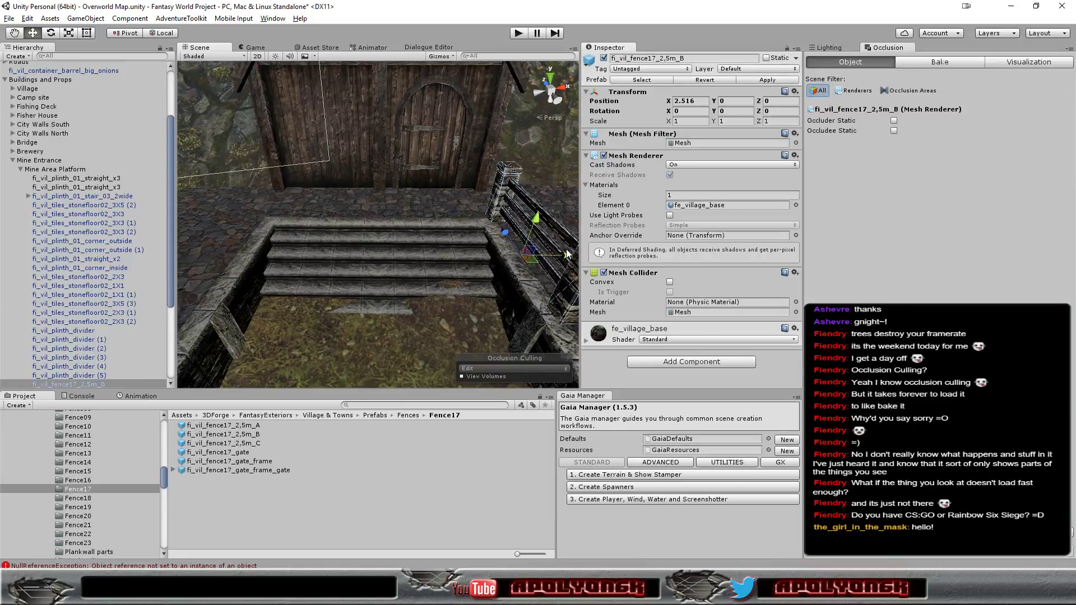
pyautogui.click(700, 102)
pyautogui.write('2.50')
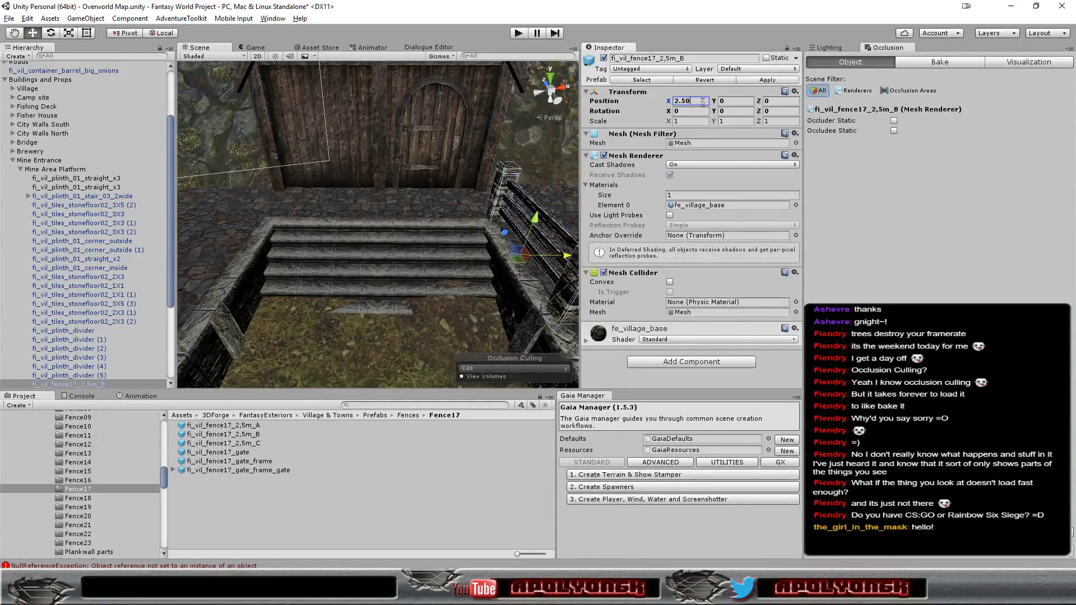
pyautogui.scroll(-5, 452, 264)
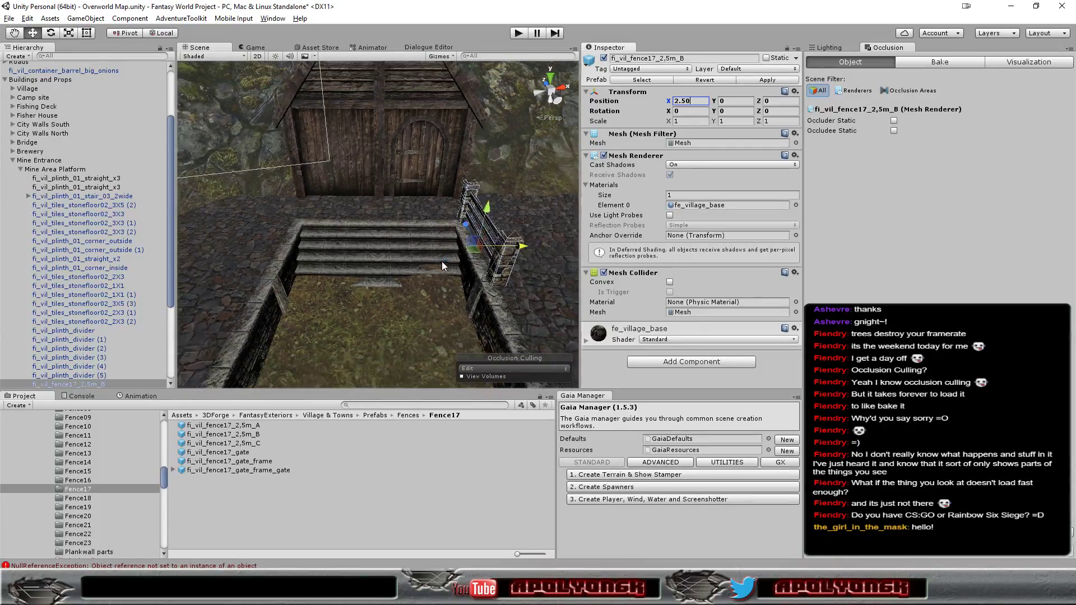
pyautogui.moveTo(426, 264)
pyautogui.keyDown('alt'); pyautogui.mouseDown()
pyautogui.moveTo(380, 241)
pyautogui.moveTo(442, 252)
pyautogui.mouseUp(); pyautogui.keyUp('alt')
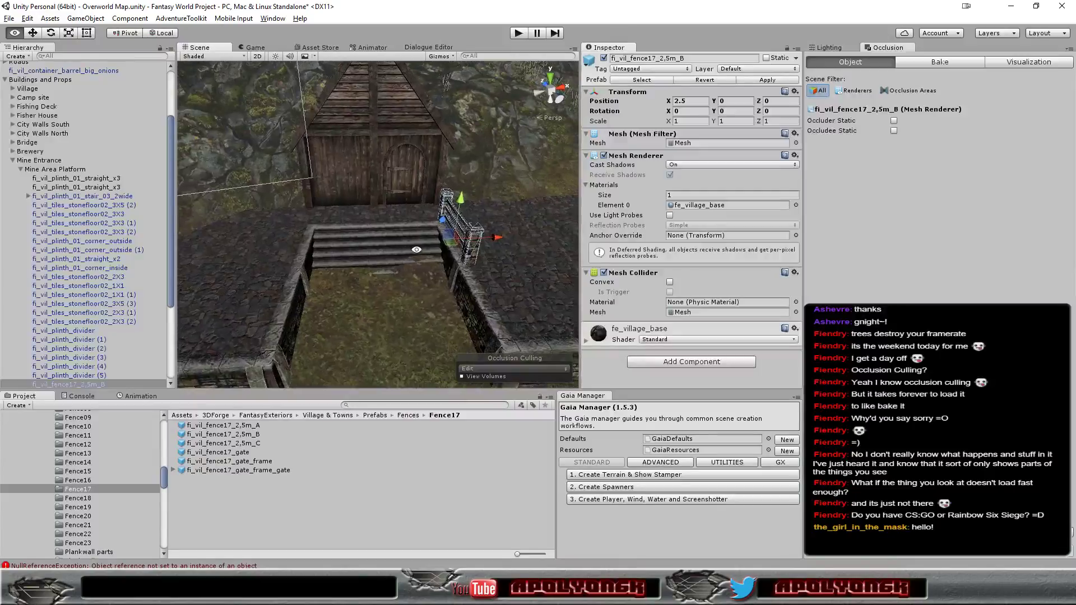
# Duplicate the fence and set the copy's Position X to -2.5 on the stairs' left side.
pyautogui.hotkey('ctrl', 'd')
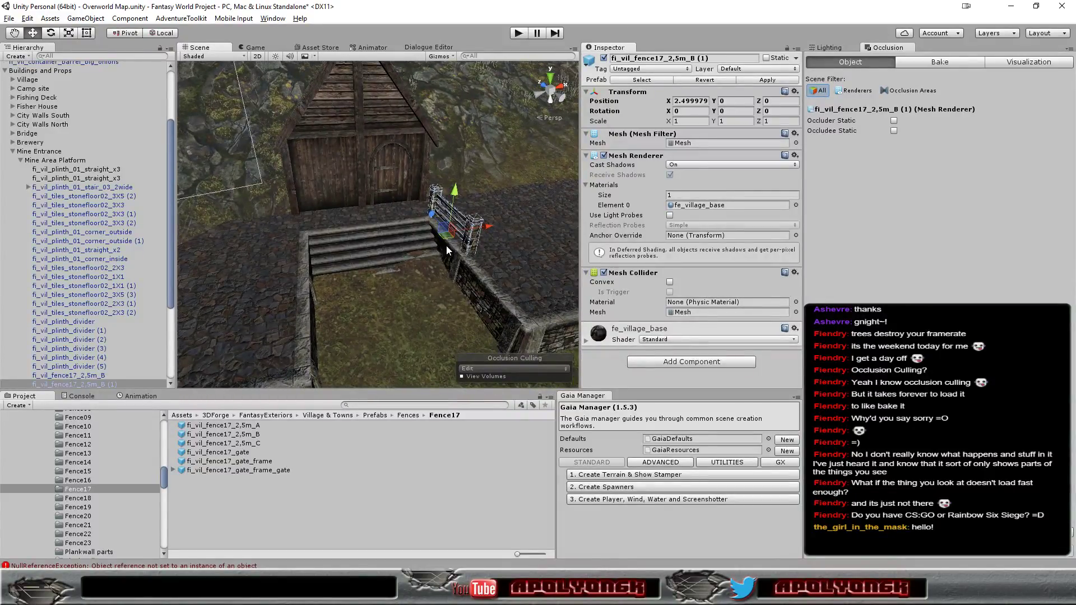
pyautogui.moveTo(489, 227); pyautogui.dragTo(362, 254)
pyautogui.click(691, 101)
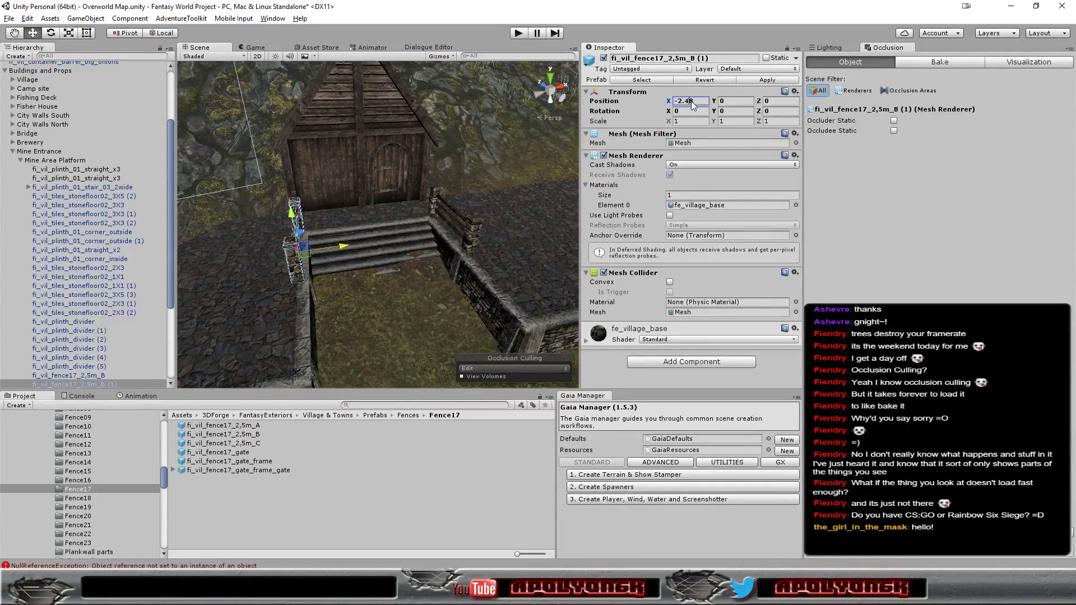
pyautogui.write('-2.')
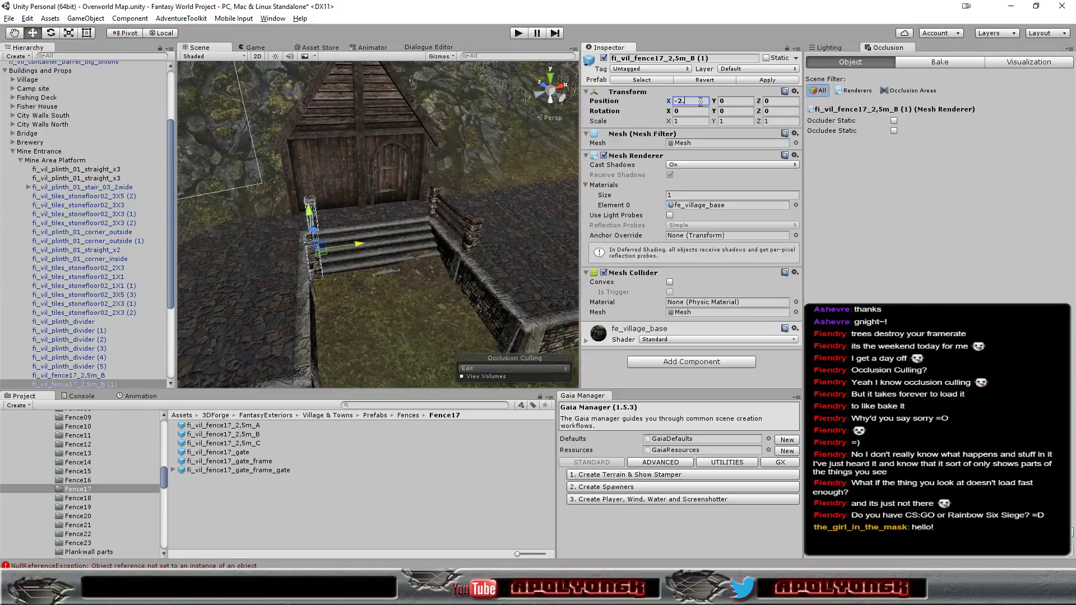
pyautogui.write('5')
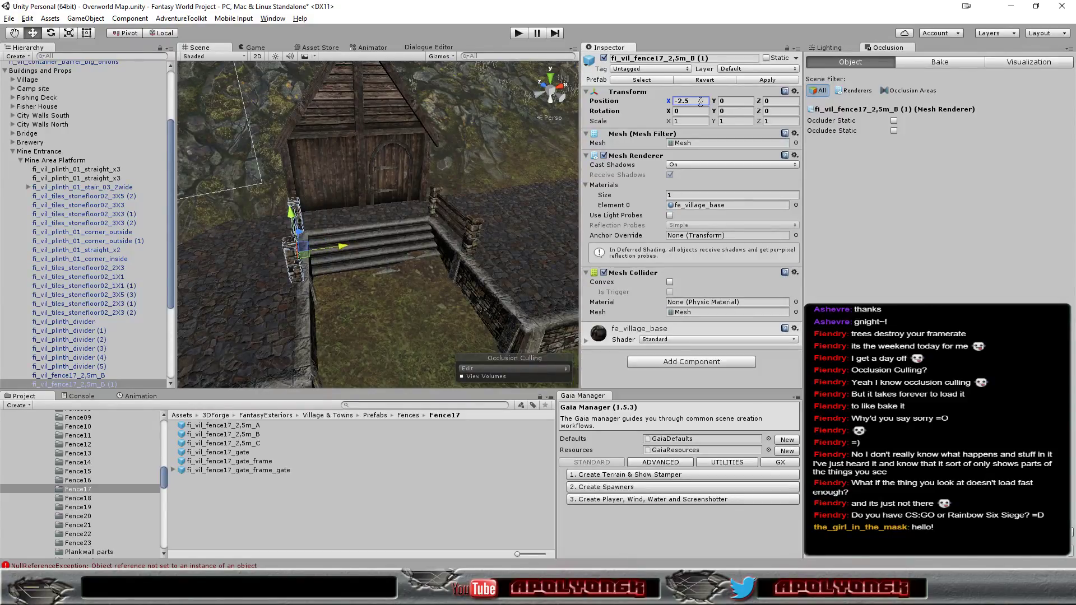
pyautogui.moveTo(489, 246)
pyautogui.mouseDown(button='right')
pyautogui.moveTo(664, 254)
pyautogui.moveTo(449, 308)
pyautogui.moveTo(496, 300)
pyautogui.mouseUp(button='right')
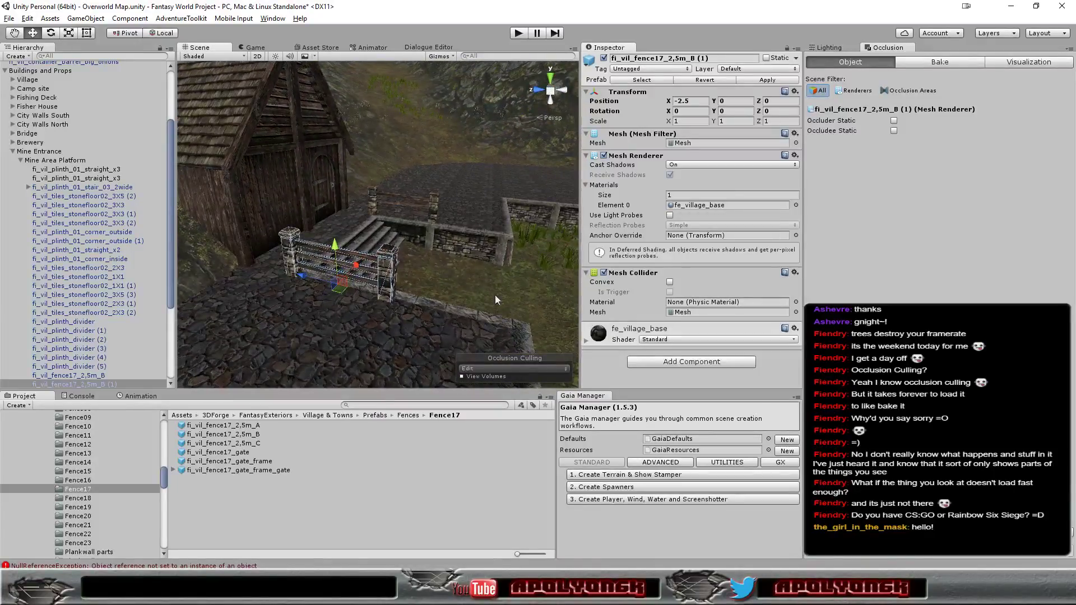
# Preview the fi_vil_fence17_2,5m_C and 2,5m_A fence prefabs.
pyautogui.click(246, 443)
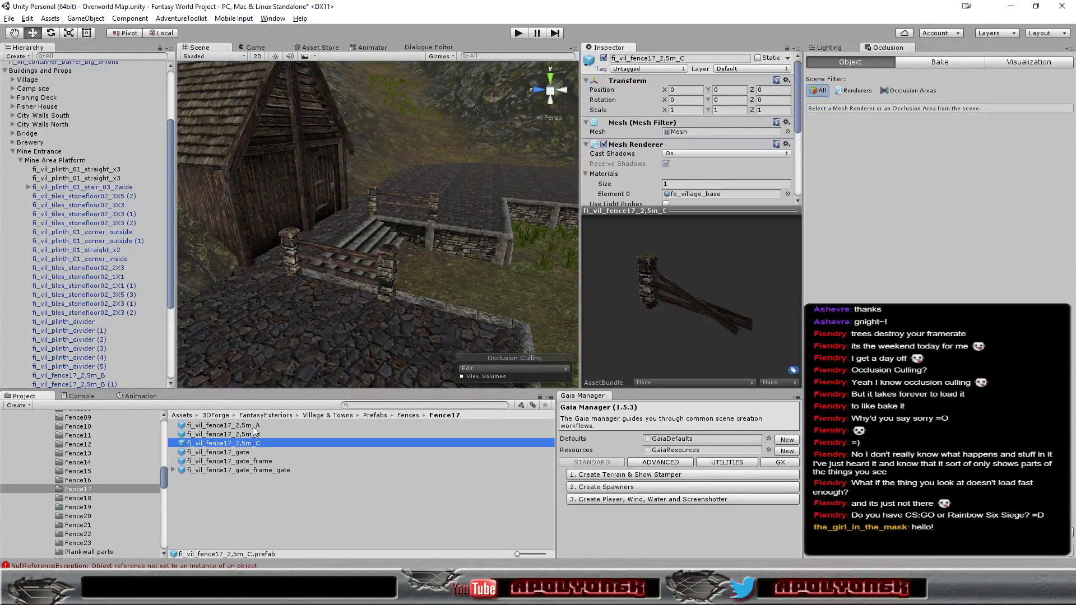
pyautogui.click(255, 430)
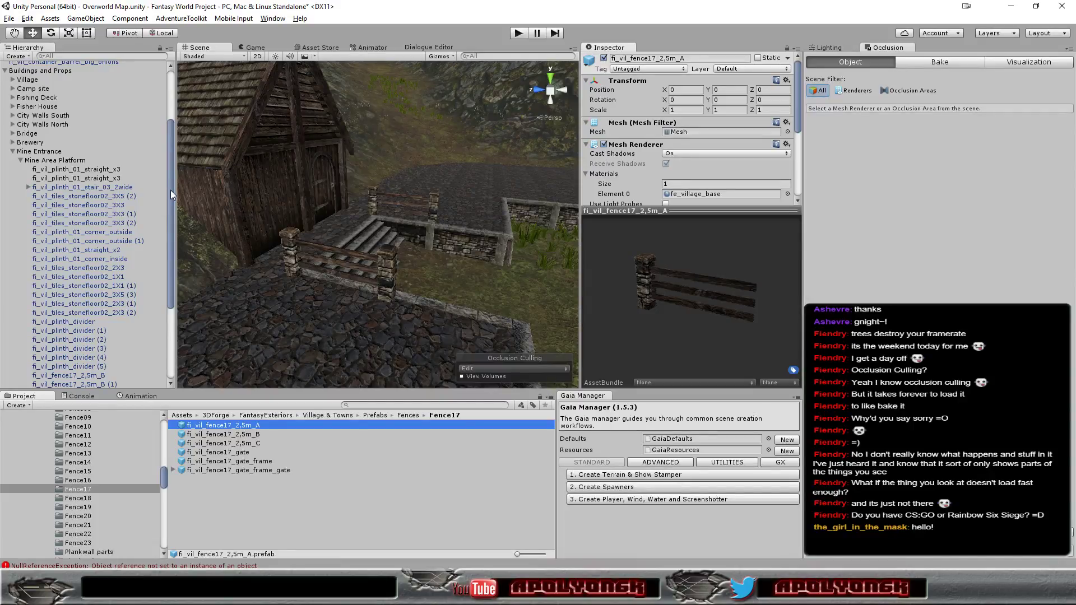
pyautogui.moveTo(171, 190); pyautogui.dragTo(171, 208)
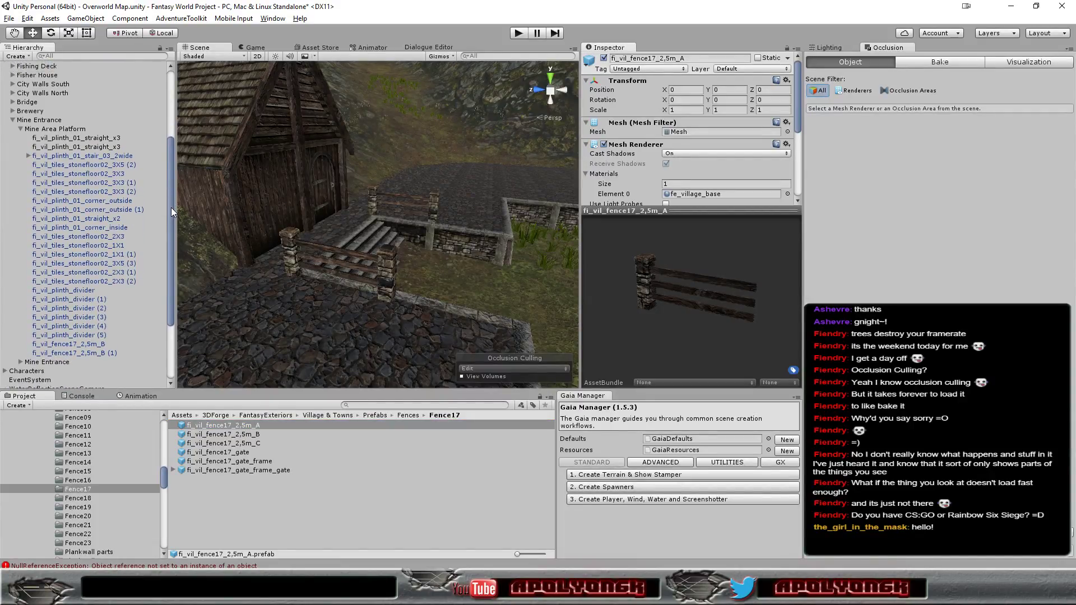
# Create an empty 'Platform' under Mine Area Platform and move all plinths and floor tiles into it.
pyautogui.click(62, 129)
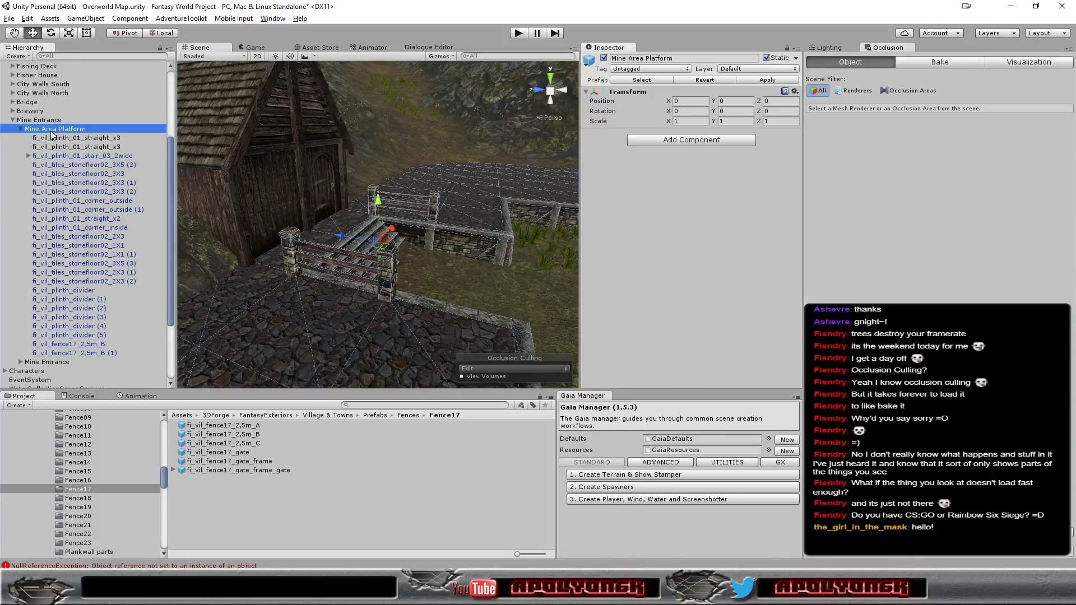
pyautogui.rightClick(50, 131)
pyautogui.click(97, 222)
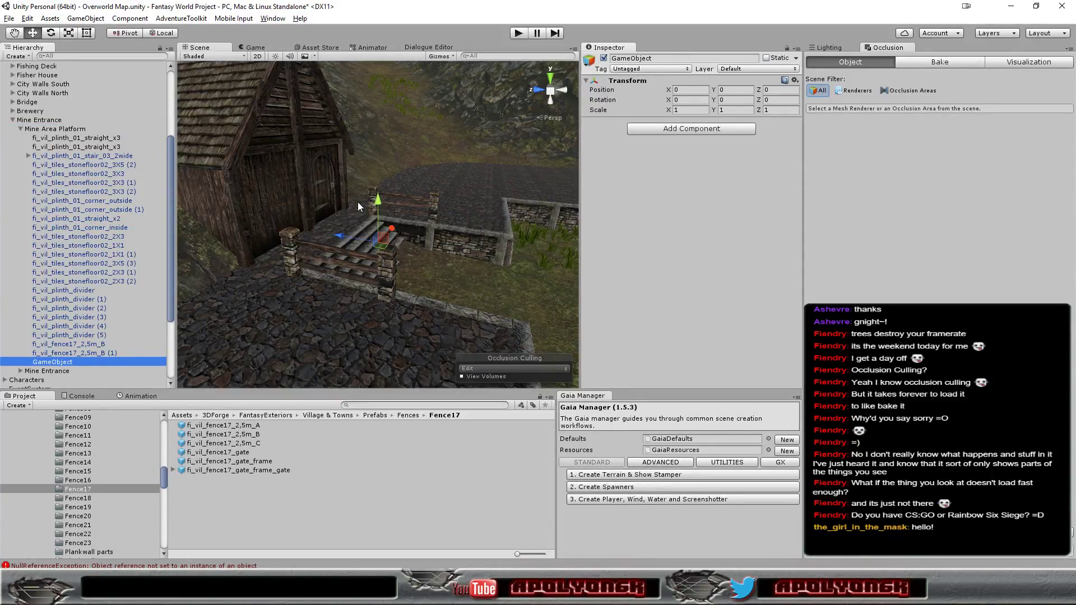
pyautogui.click(658, 58)
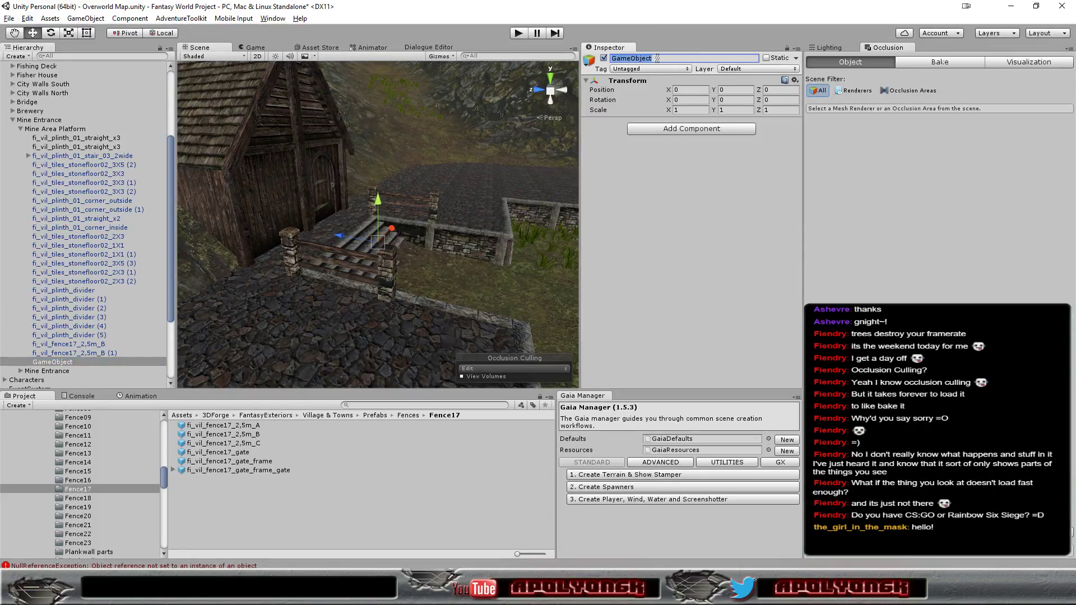
pyautogui.write('Platform')
pyautogui.press('Return')
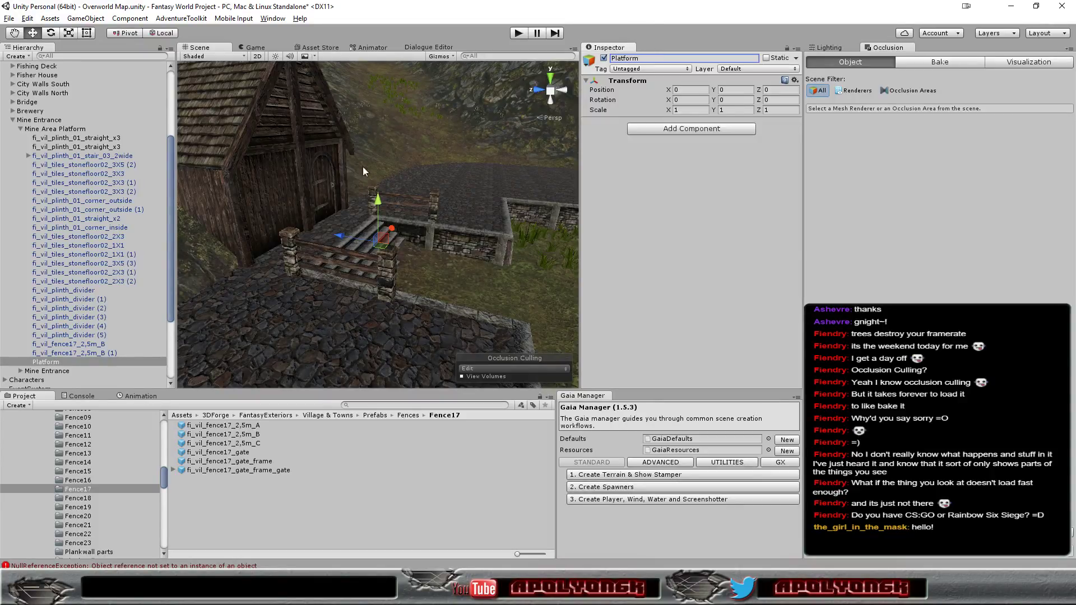
pyautogui.click(80, 335)
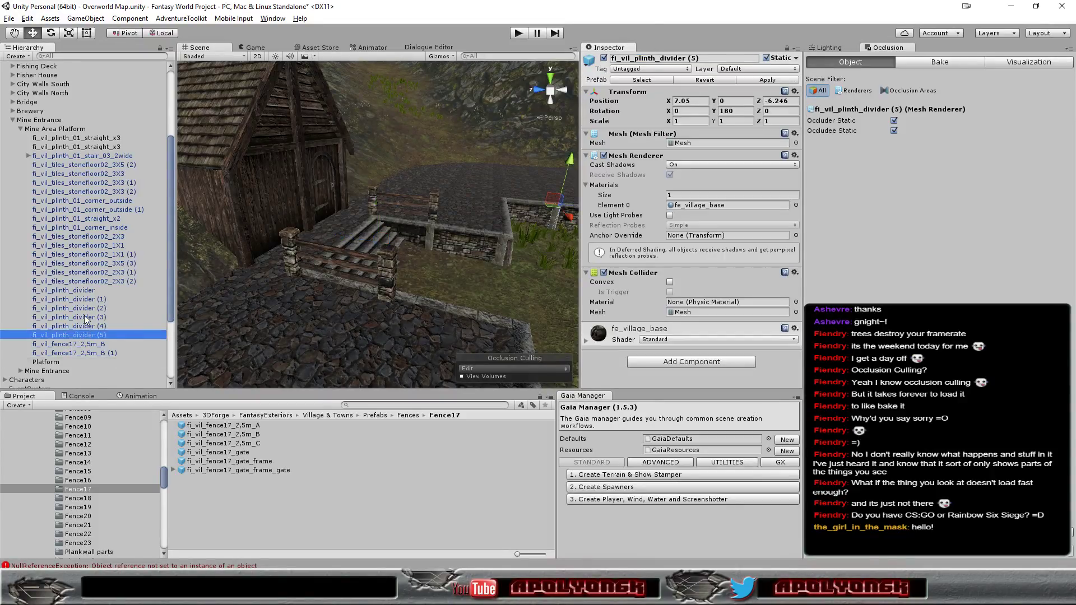
pyautogui.keyDown('shift'); pyautogui.click(97, 138); pyautogui.keyUp('shift')
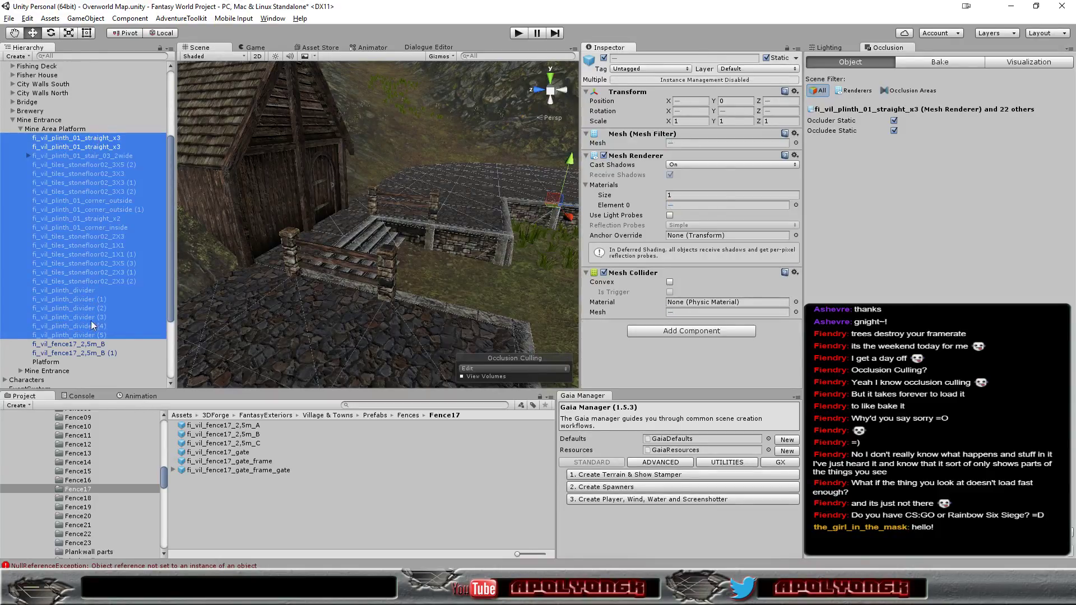
pyautogui.moveTo(89, 334); pyautogui.dragTo(56, 359)
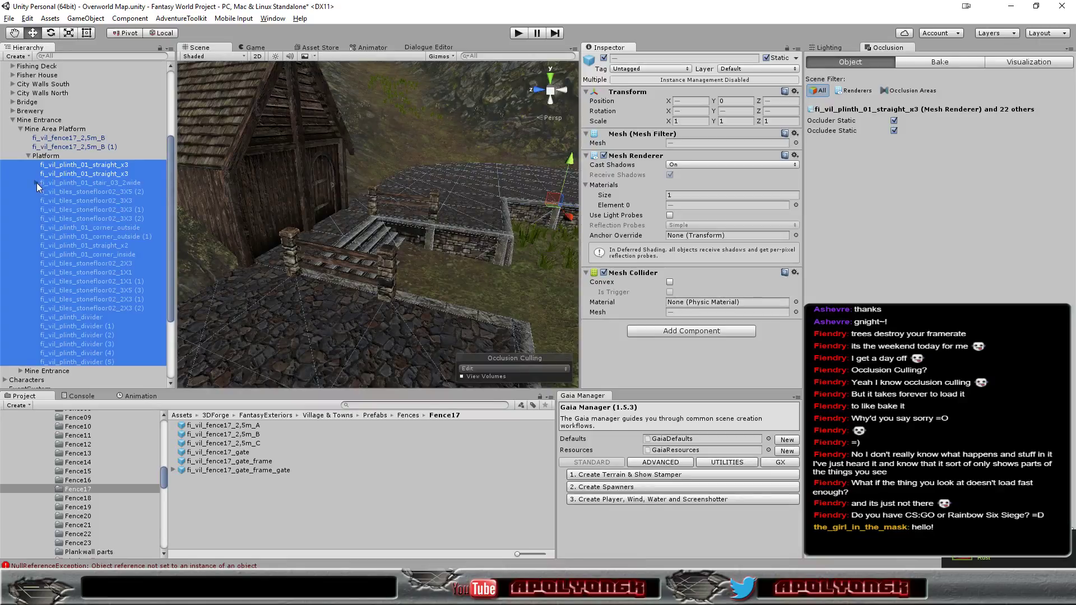
pyautogui.click(29, 157)
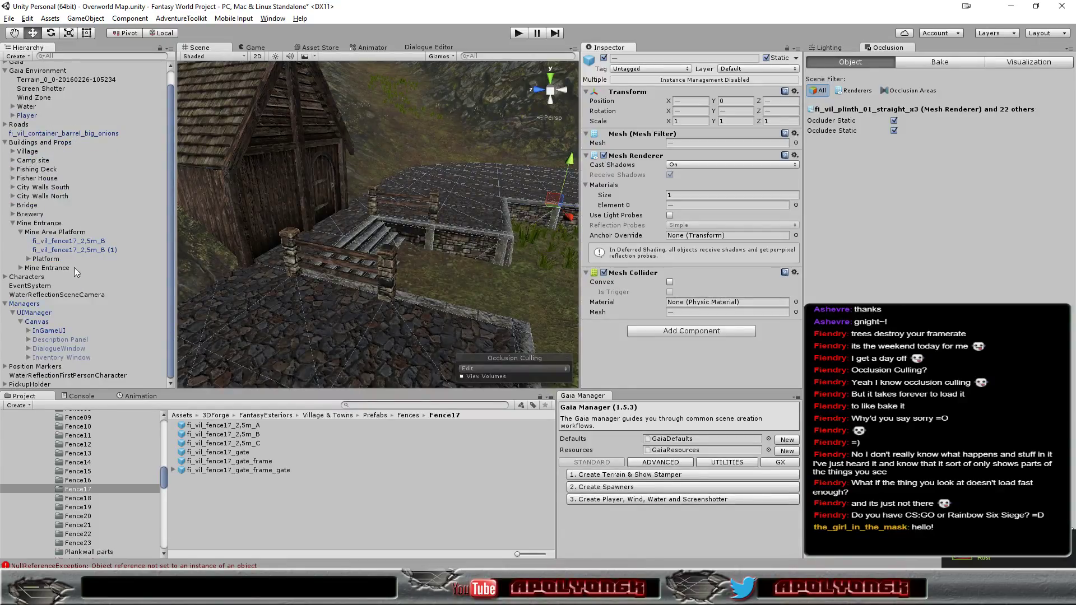
# Create an empty child of Mine Area Platform named 'Fences'.
pyautogui.click(55, 231)
pyautogui.rightClick(55, 231)
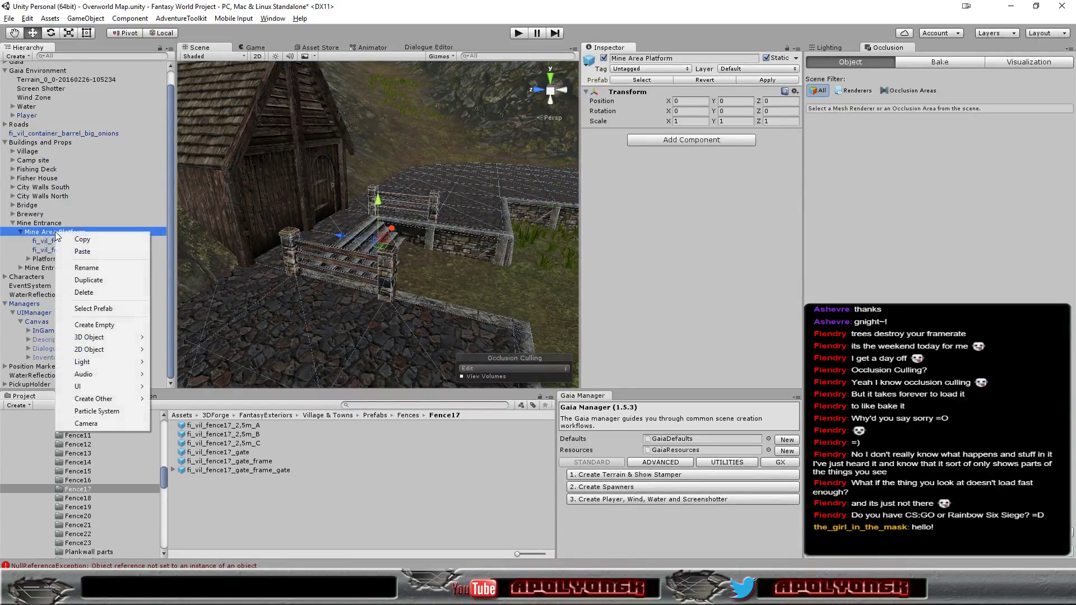
pyautogui.click(113, 325)
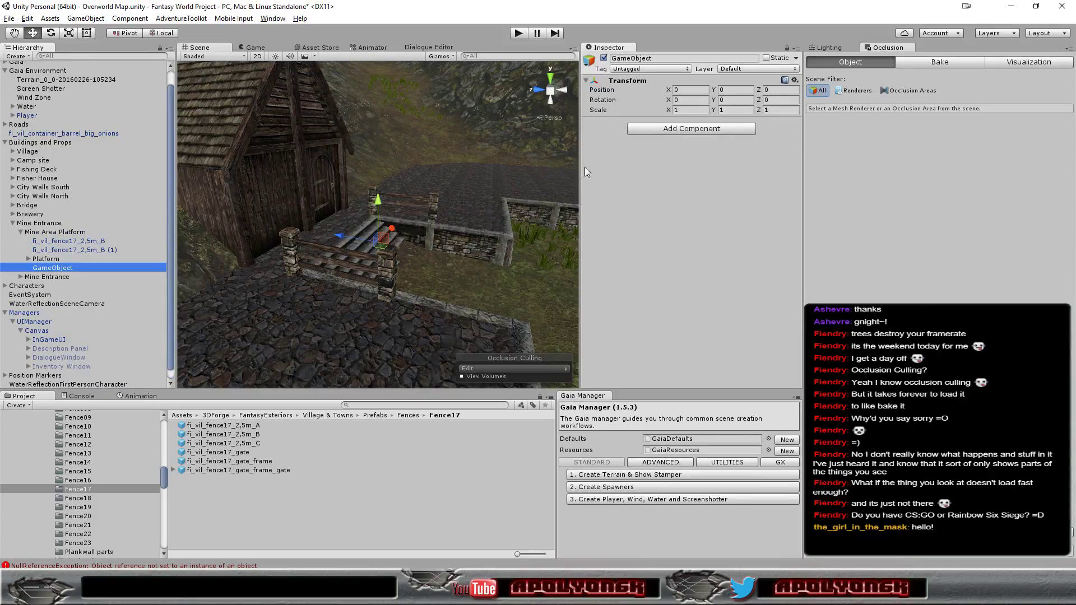
pyautogui.click(668, 57)
pyautogui.write('F')
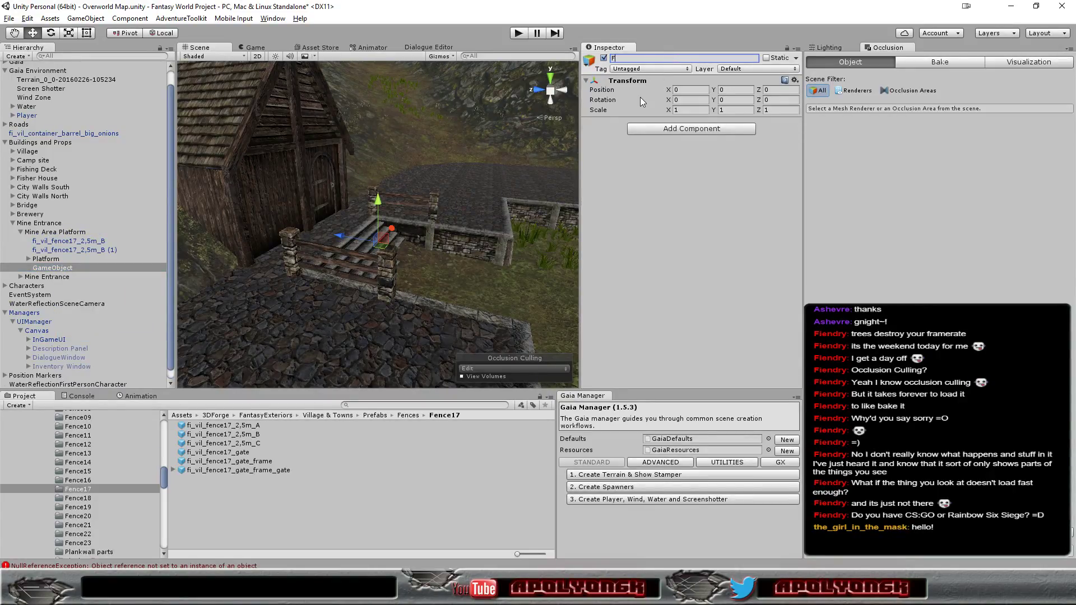
pyautogui.write('ences')
pyautogui.press('Return')
# Move both 2,5m_B fences into Fences and add a fi_vil_fence17_2,5m_A fence.
pyautogui.click(80, 242)
pyautogui.keyDown('shift'); pyautogui.click(79, 252); pyautogui.keyUp('shift')
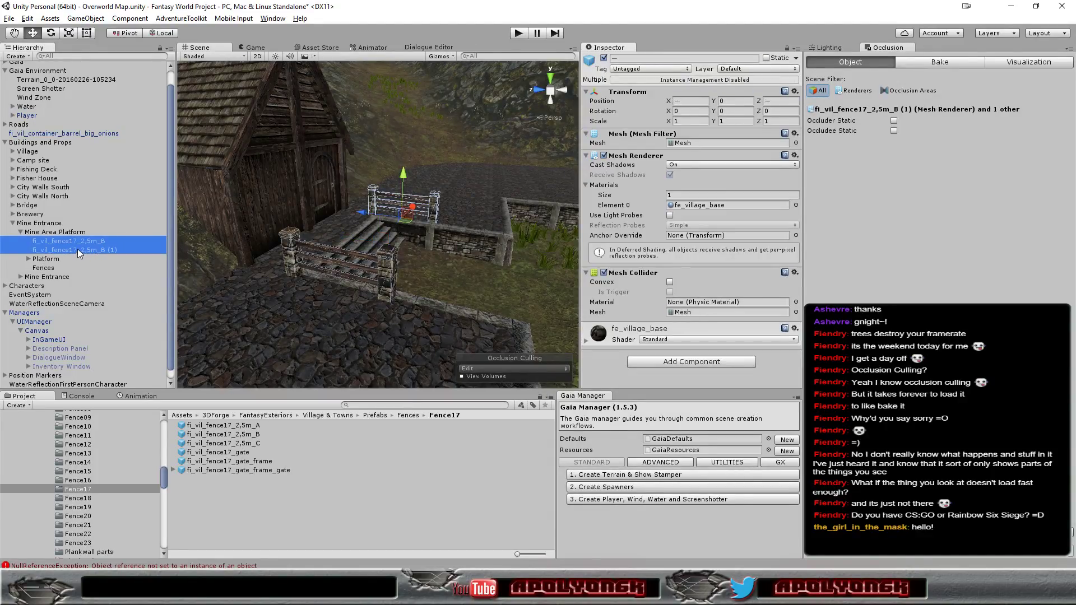
pyautogui.moveTo(78, 248); pyautogui.dragTo(58, 267)
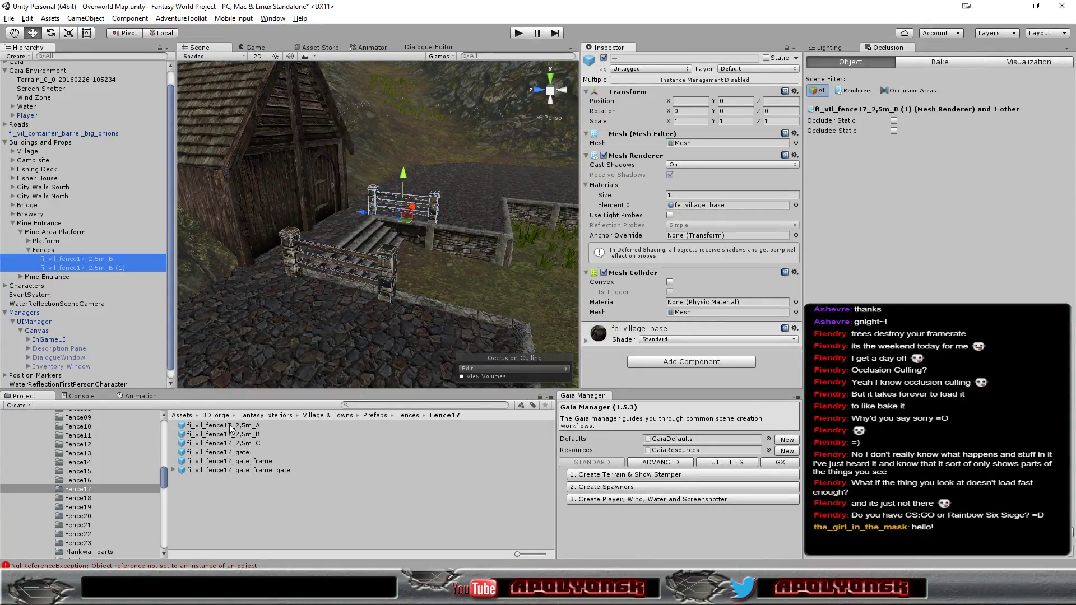
pyautogui.moveTo(230, 425); pyautogui.dragTo(54, 257)
# Place fence fi_vil_fence17_2,5m_A at X 2.5, Z -2.5 on the right-hand platform edge by the stairs.
pyautogui.scroll(2, 435, 238)
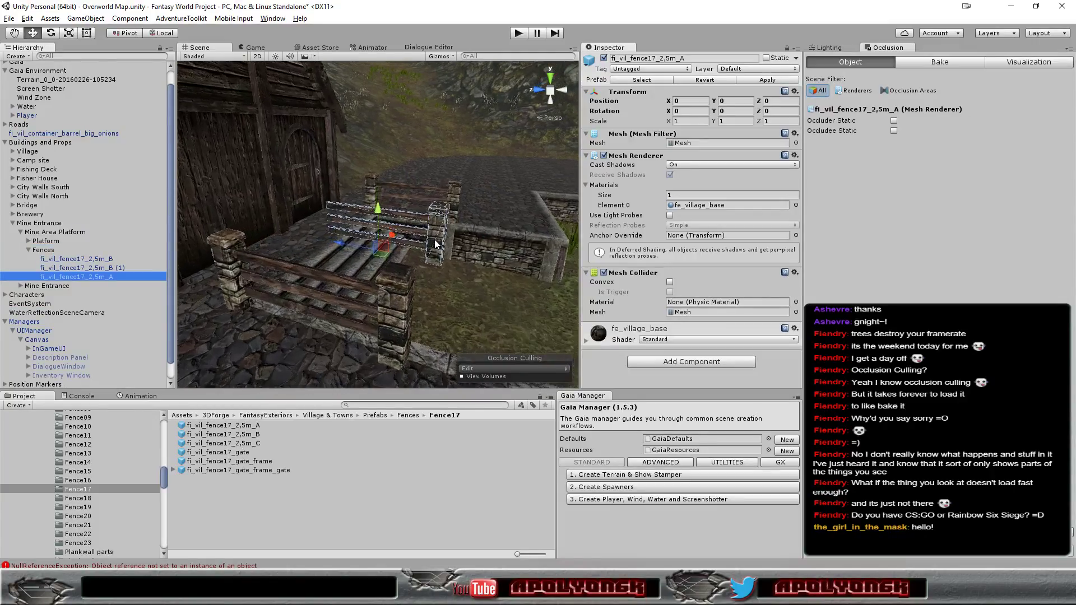
pyautogui.moveTo(338, 241)
pyautogui.mouseDown()
pyautogui.moveTo(423, 267)
pyautogui.moveTo(431, 282)
pyautogui.moveTo(401, 285)
pyautogui.mouseUp()
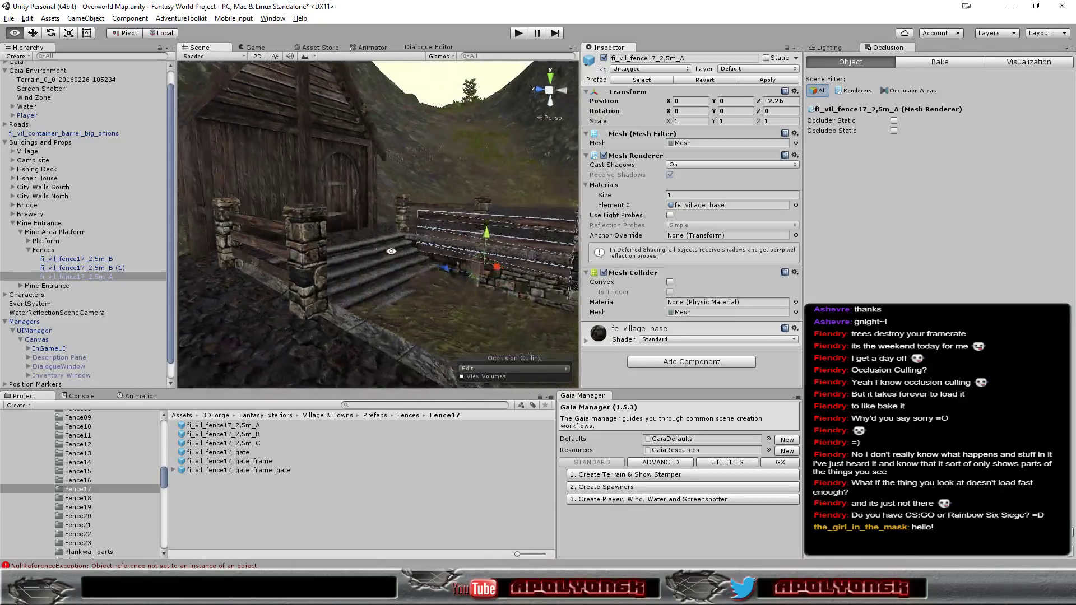
pyautogui.scroll(-3, 402, 291)
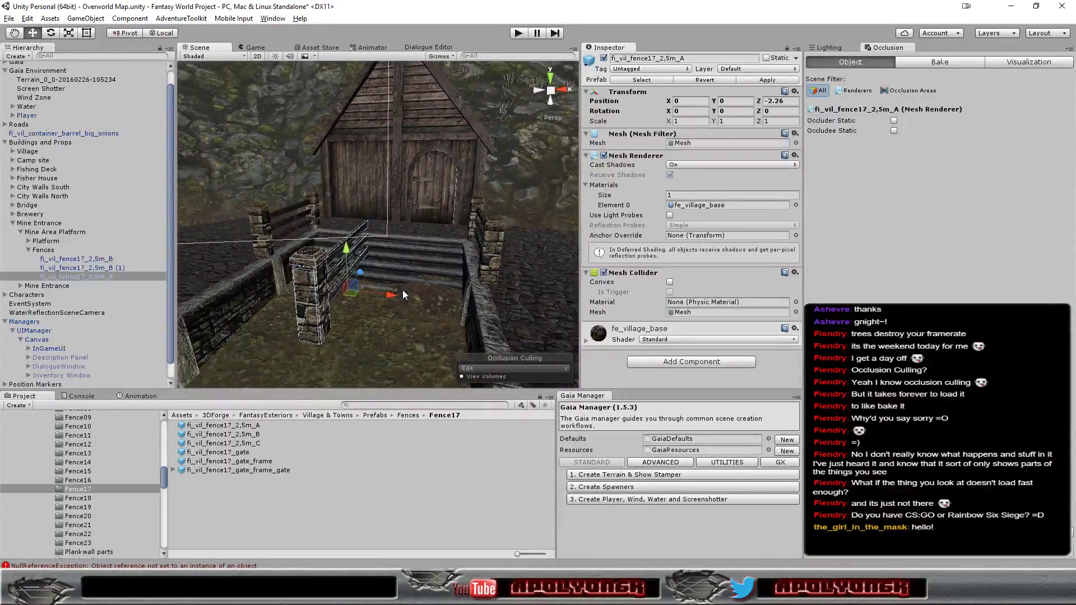
pyautogui.moveTo(400, 281); pyautogui.dragTo(509, 291)
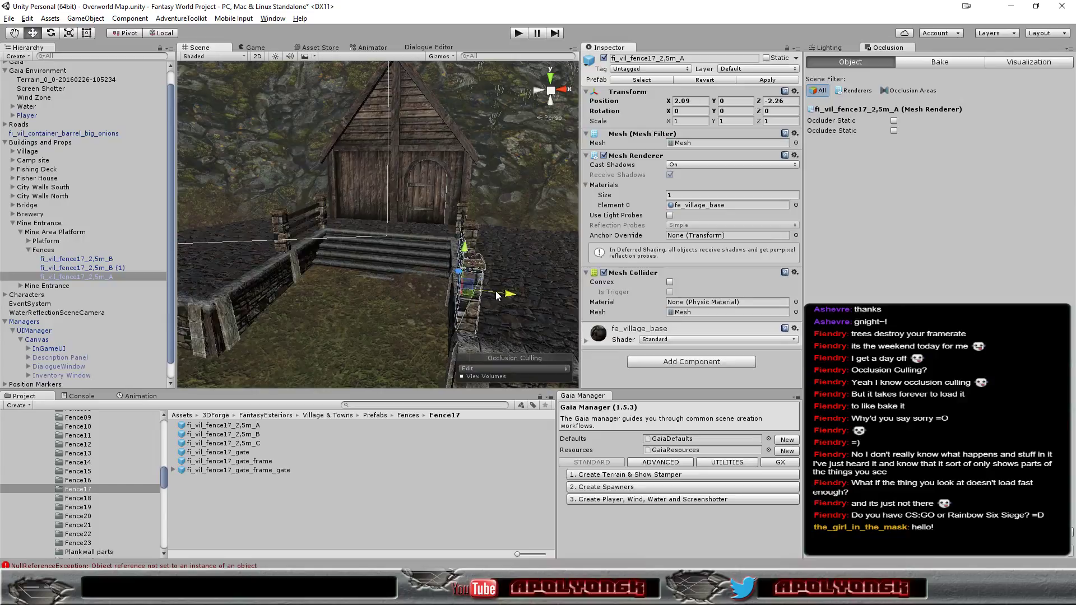
pyautogui.click(686, 101)
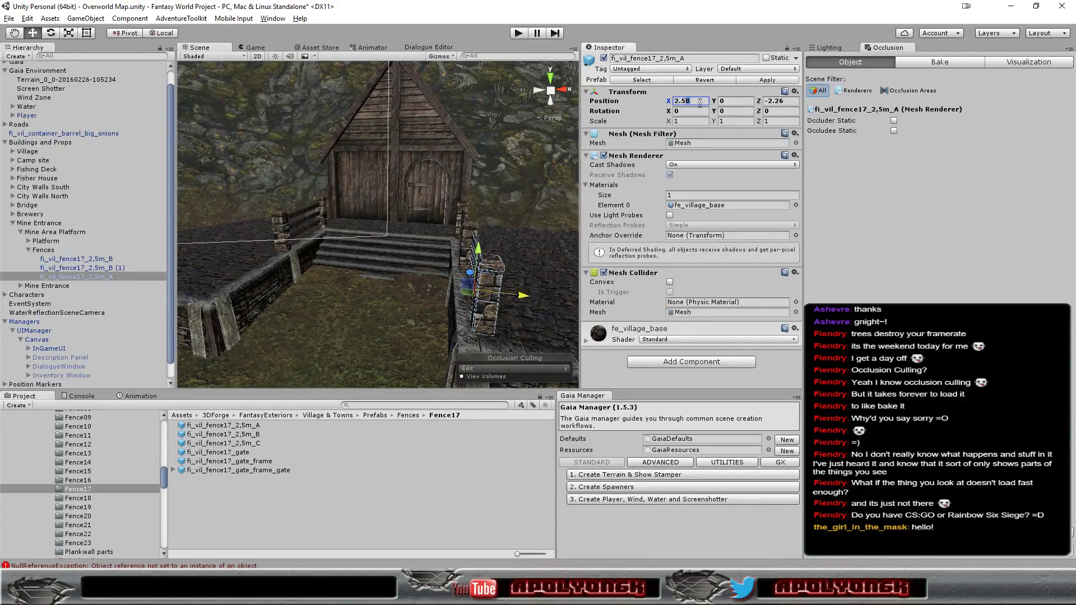
pyautogui.write('2.50')
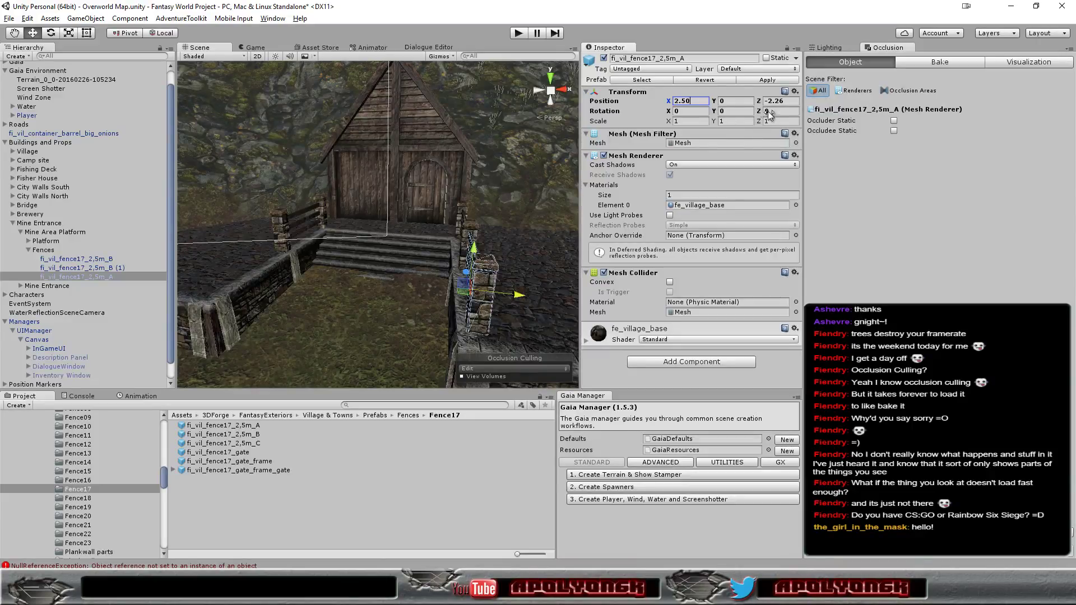
pyautogui.click(780, 101)
pyautogui.write('-2.2')
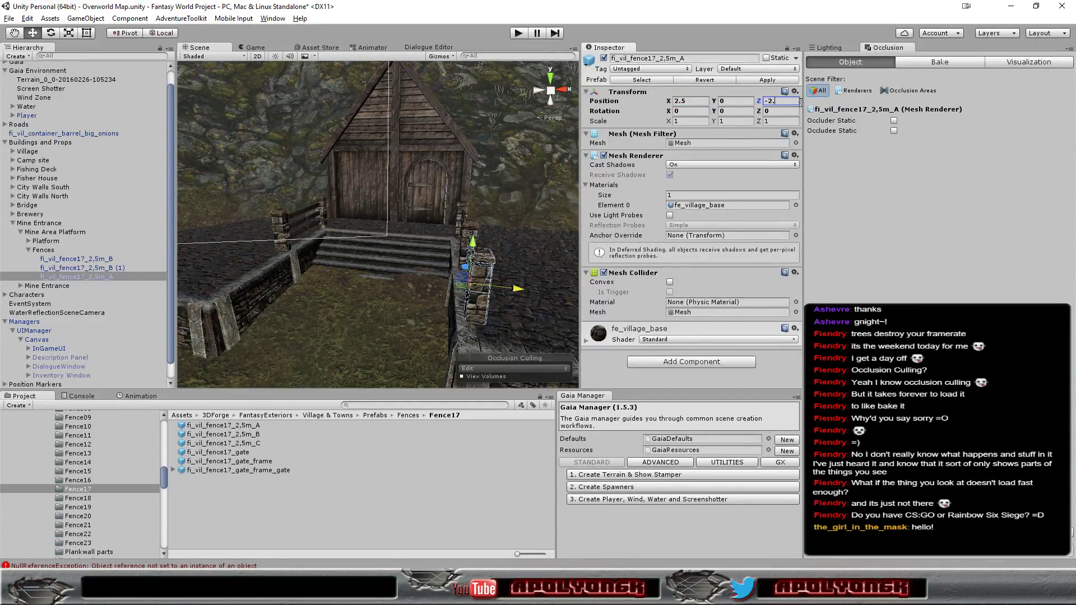
pyautogui.write('5')
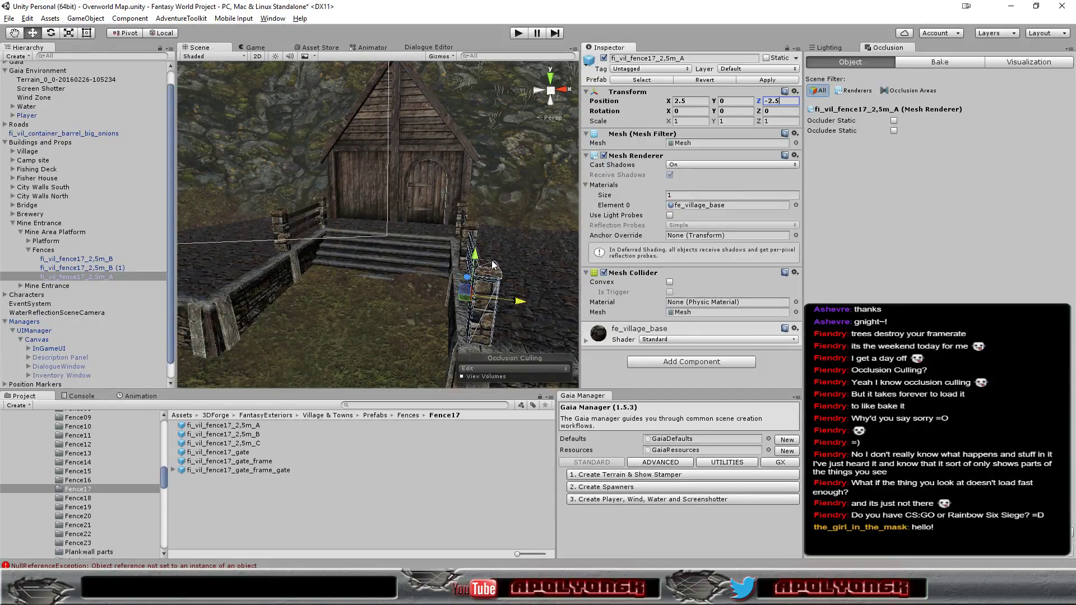
pyautogui.moveTo(513, 257)
pyautogui.keyDown('alt'); pyautogui.mouseDown()
pyautogui.moveTo(326, 251)
pyautogui.moveTo(255, 338)
pyautogui.moveTo(555, 332)
pyautogui.moveTo(272, 353)
pyautogui.mouseUp(); pyautogui.keyUp('alt')
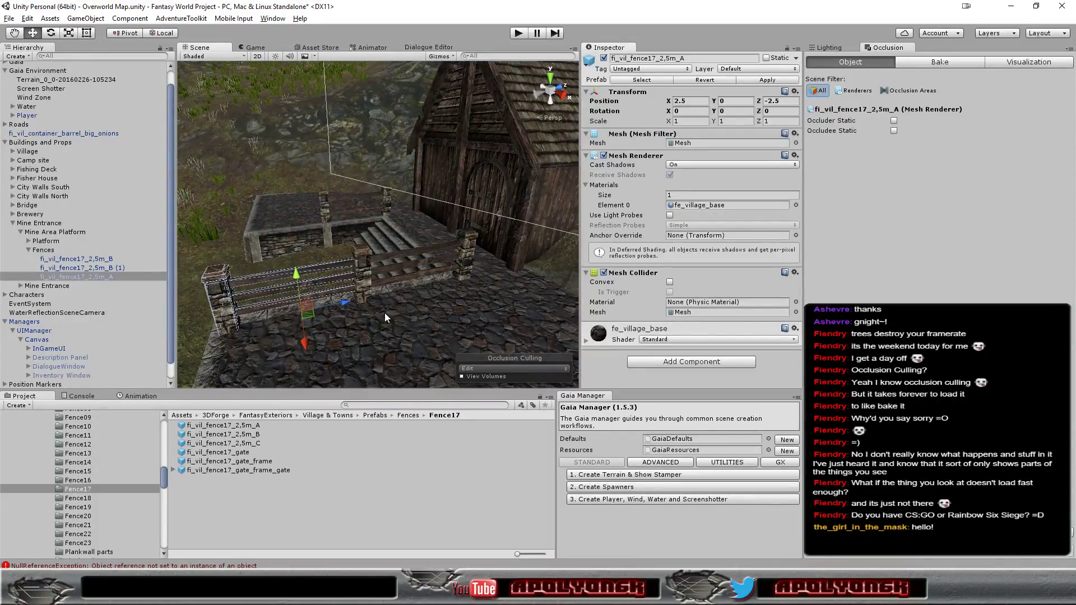
# Duplicate the fence and position the copy at X -2.5, Z -2.5 on the left platform edge.
pyautogui.keyDown('alt'); pyautogui.moveTo(385, 314); pyautogui.dragTo(450, 298); pyautogui.keyUp('alt')
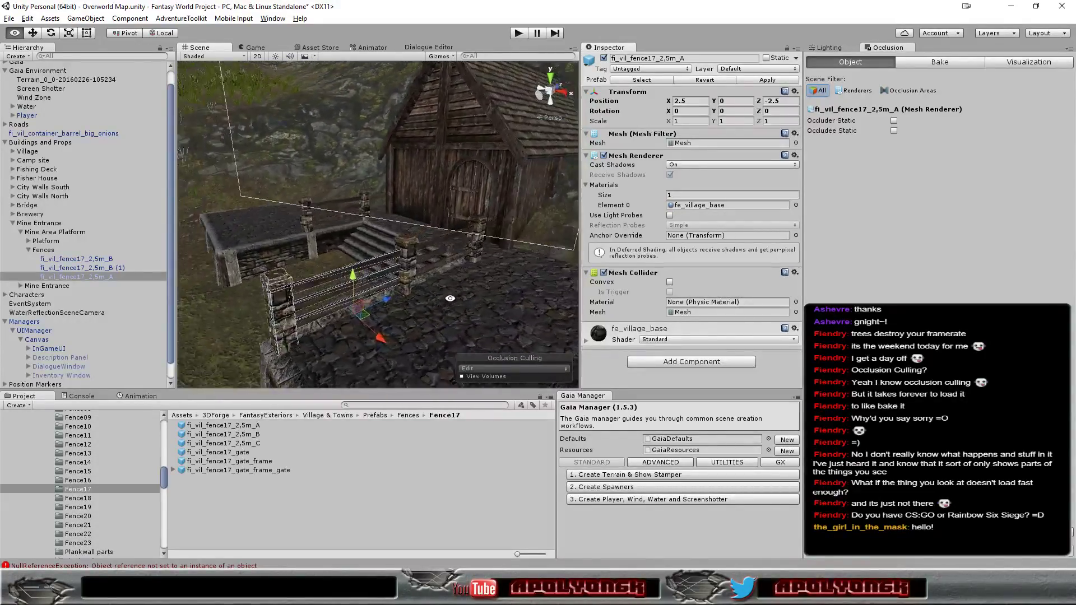
pyautogui.keyDown('alt'); pyautogui.moveTo(450, 298); pyautogui.dragTo(479, 314); pyautogui.keyUp('alt')
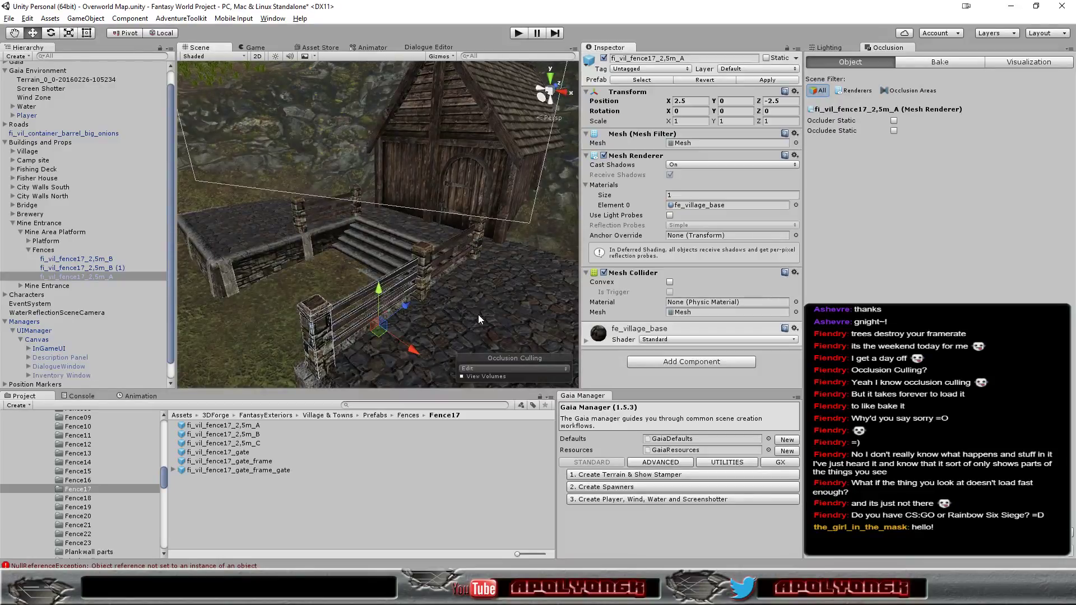
pyautogui.hotkey('ctrl', 'd')
pyautogui.moveTo(414, 352); pyautogui.dragTo(235, 255)
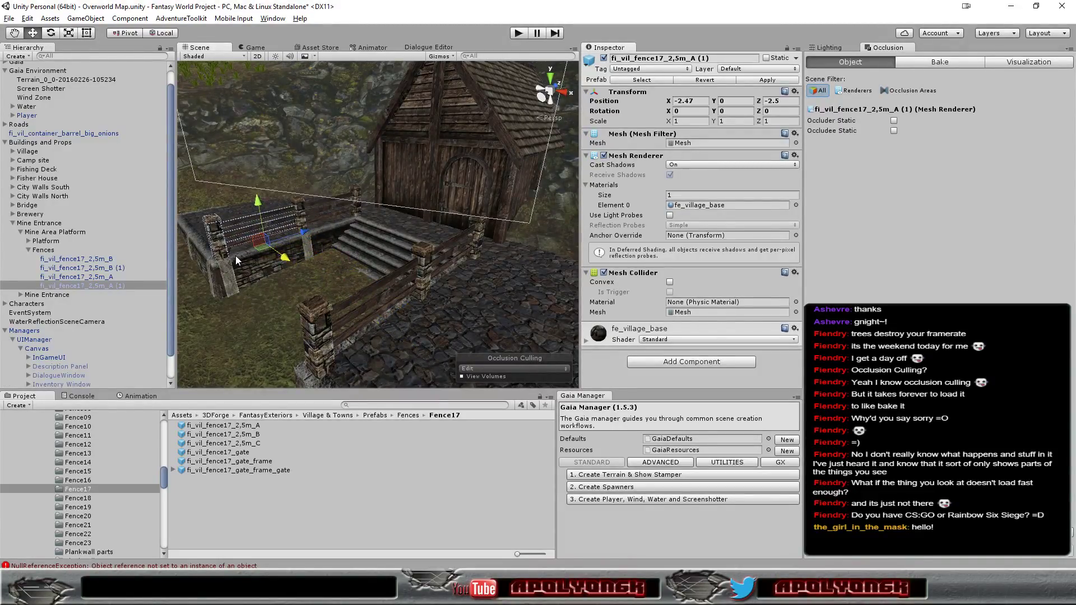
pyautogui.click(688, 103)
pyautogui.write('-2.5')
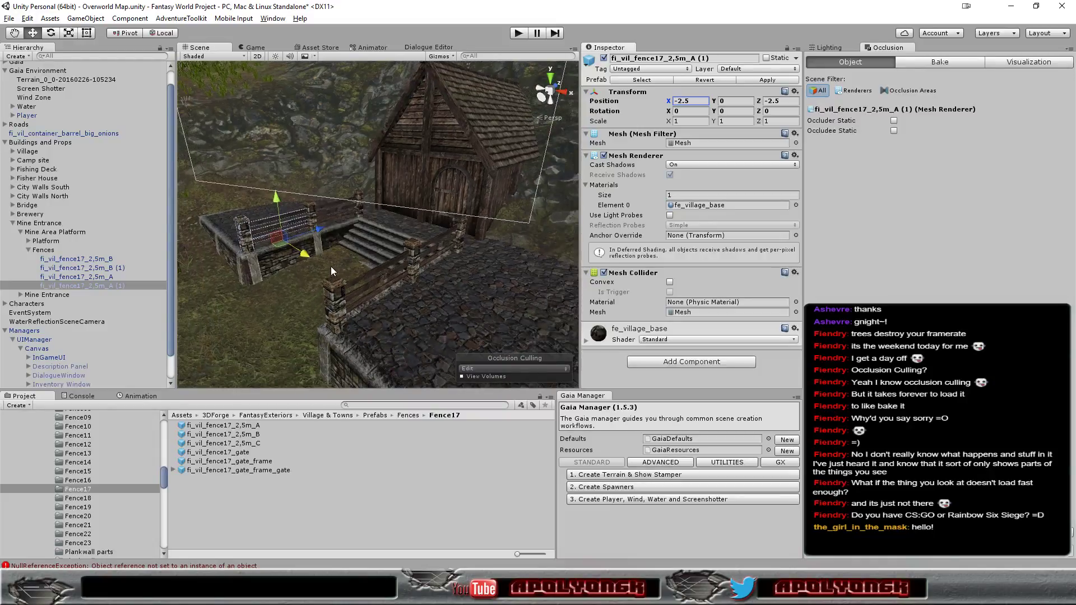
pyautogui.moveTo(294, 264)
pyautogui.keyDown('alt'); pyautogui.mouseDown()
pyautogui.moveTo(510, 289)
pyautogui.moveTo(564, 276)
pyautogui.mouseUp(); pyautogui.keyUp('alt')
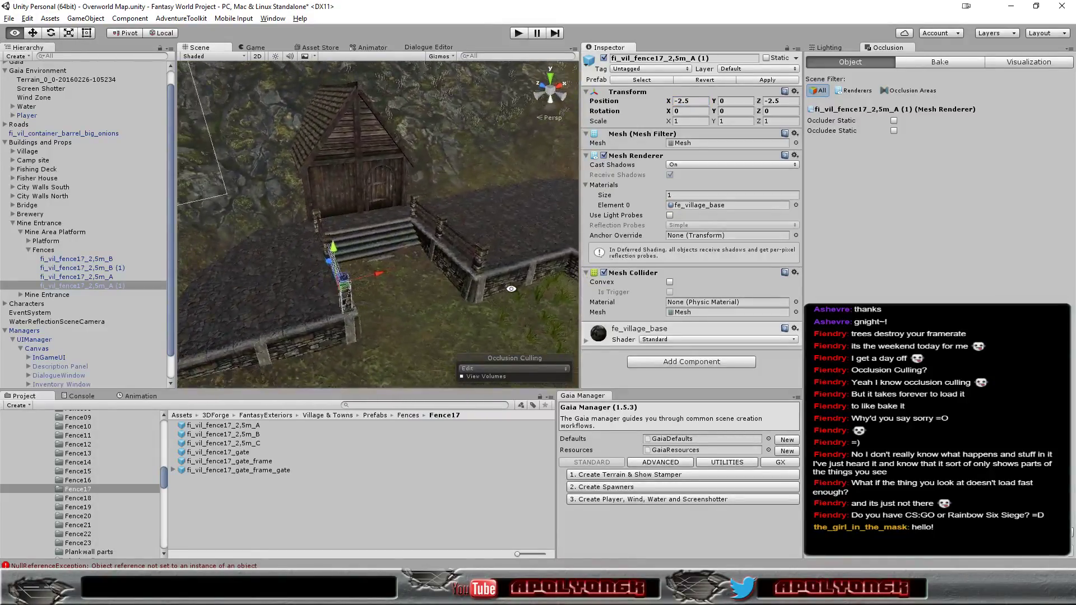
pyautogui.keyDown('alt'); pyautogui.moveTo(564, 277); pyautogui.dragTo(517, 290); pyautogui.keyUp('alt')
# Duplicate the left fence and turn the new copy 90° on Y.
pyautogui.hotkey('ctrl', 'd')
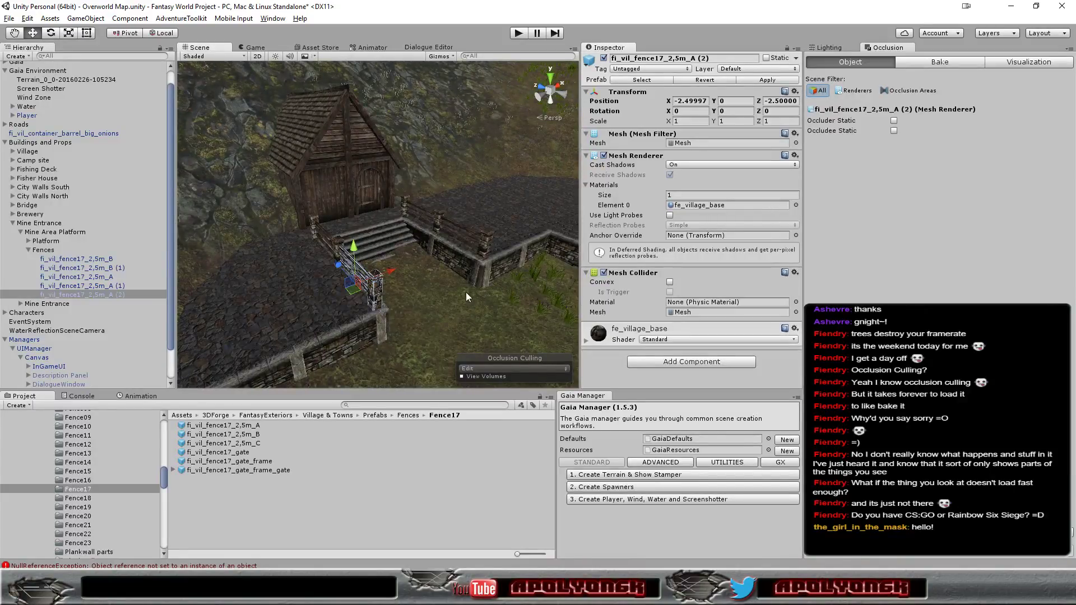
pyautogui.click(732, 112)
pyautogui.write('90')
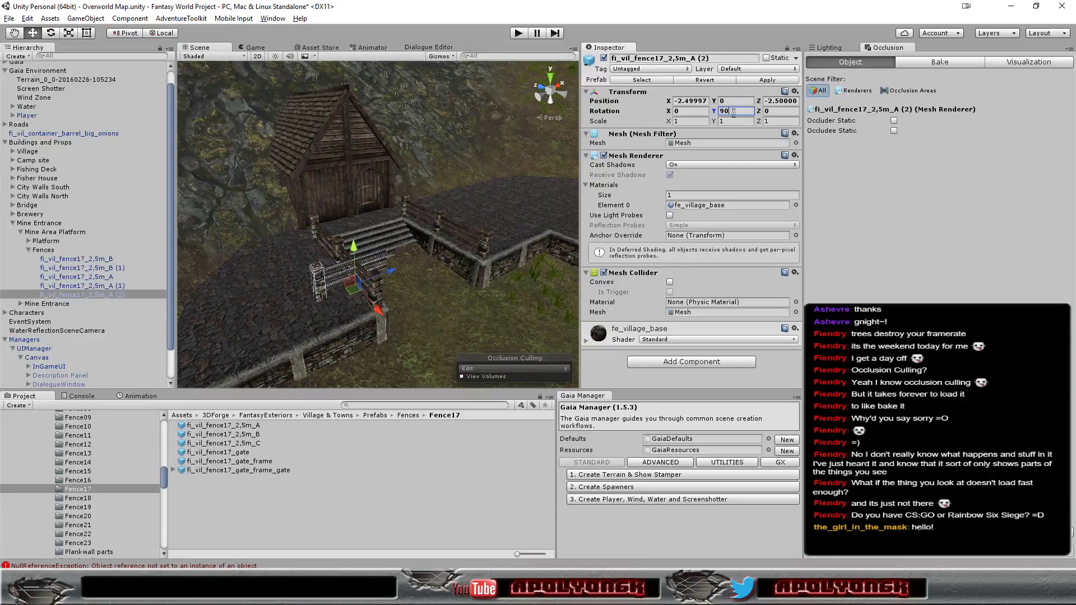
# Position the rotated fence copy at X -3.75, Z -3.75 along the platform's left side.
pyautogui.moveTo(378, 313); pyautogui.dragTo(392, 340)
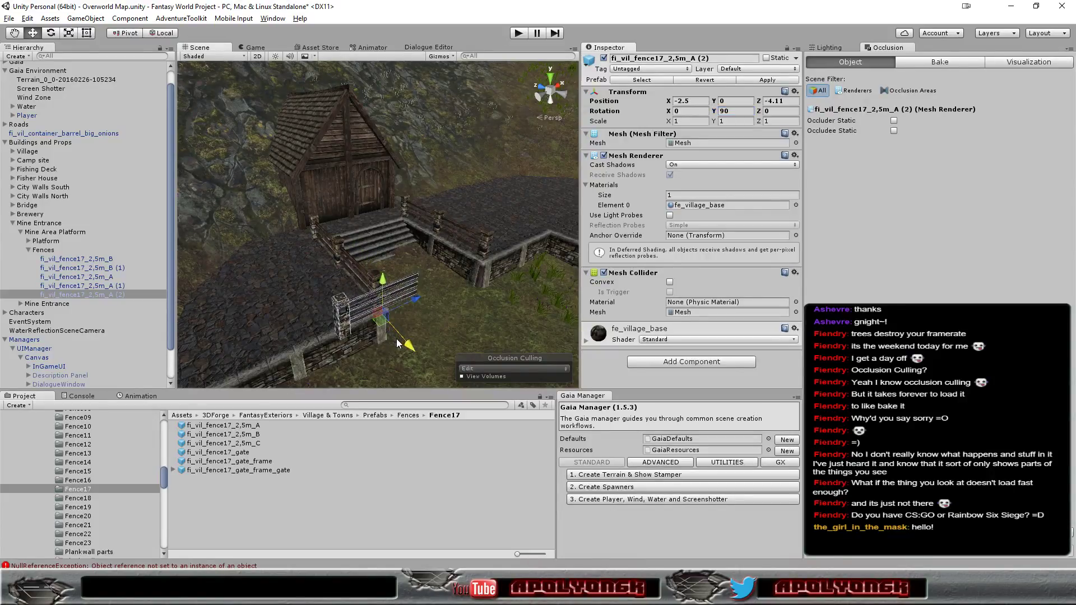
pyautogui.moveTo(413, 290); pyautogui.dragTo(379, 308)
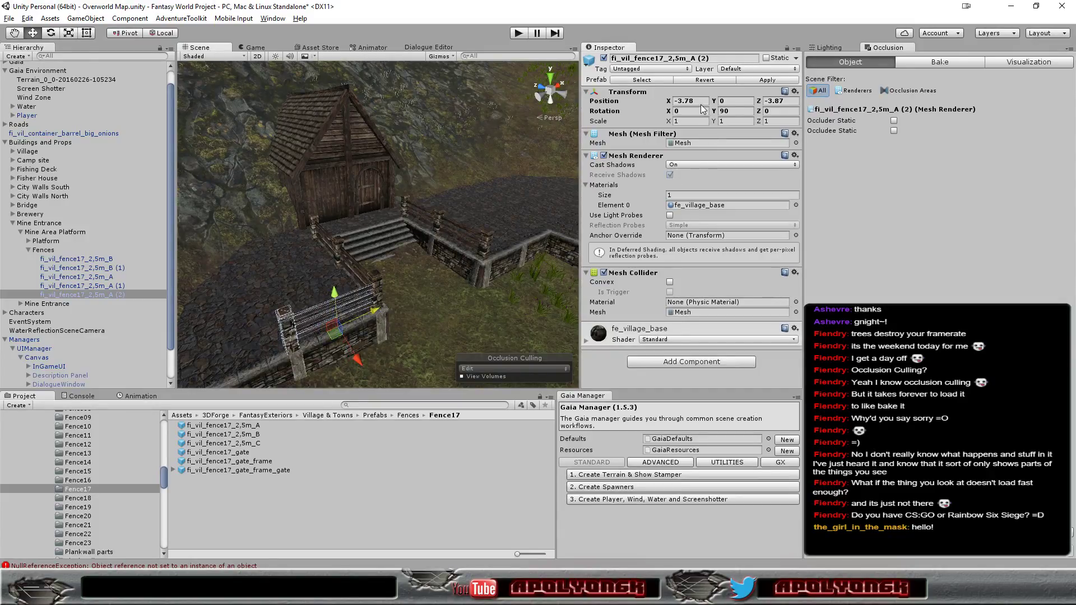
pyautogui.moveTo(362, 359); pyautogui.dragTo(355, 355)
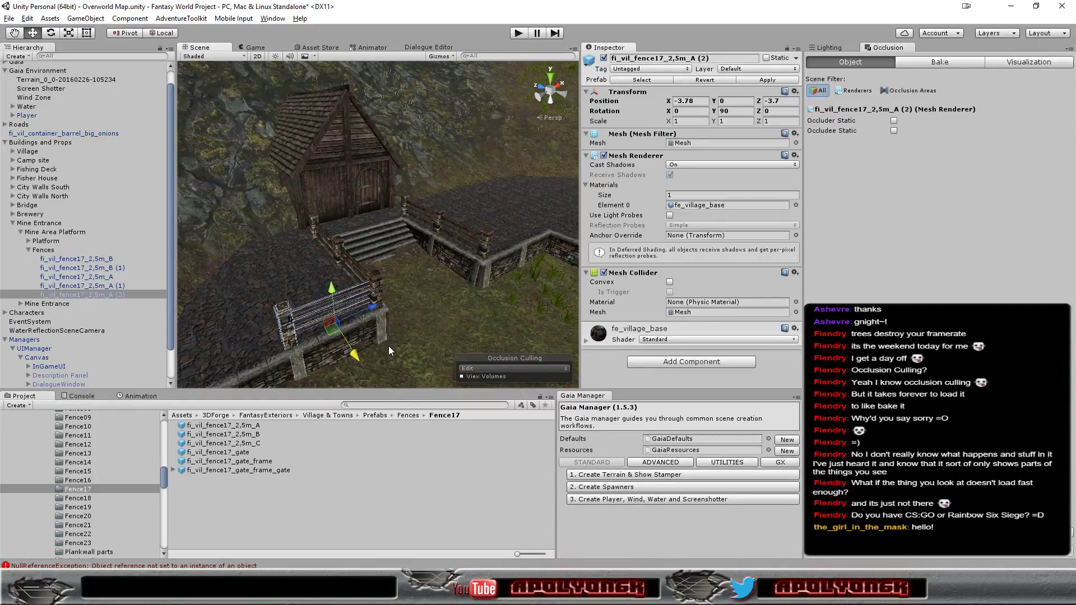
pyautogui.moveTo(388, 345)
pyautogui.keyDown('alt'); pyautogui.mouseDown()
pyautogui.moveTo(526, 305)
pyautogui.moveTo(415, 355)
pyautogui.moveTo(442, 348)
pyautogui.mouseUp(); pyautogui.keyUp('alt')
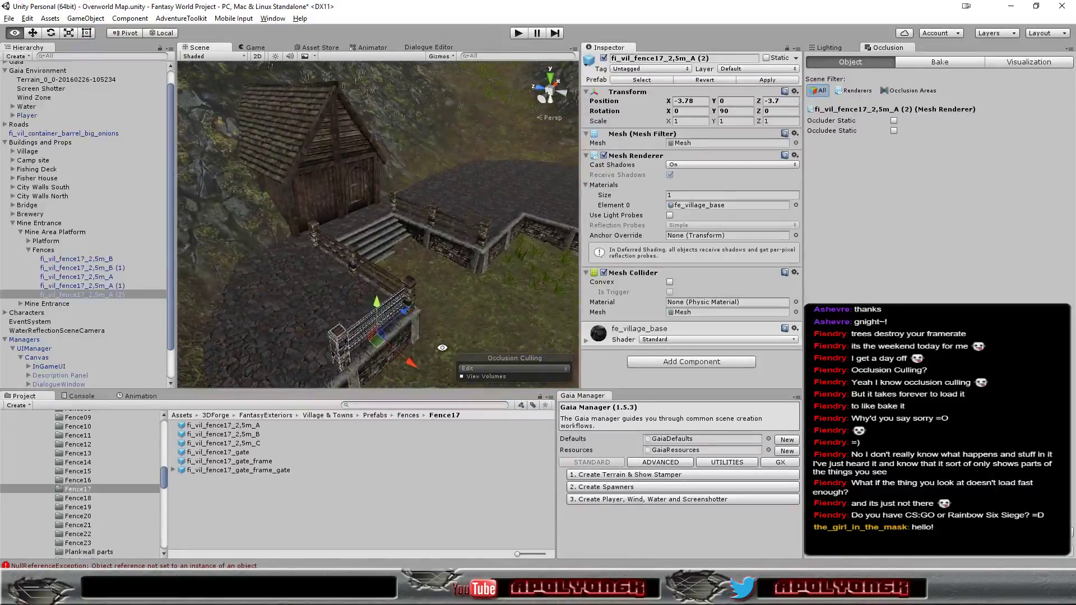
pyautogui.click(780, 103)
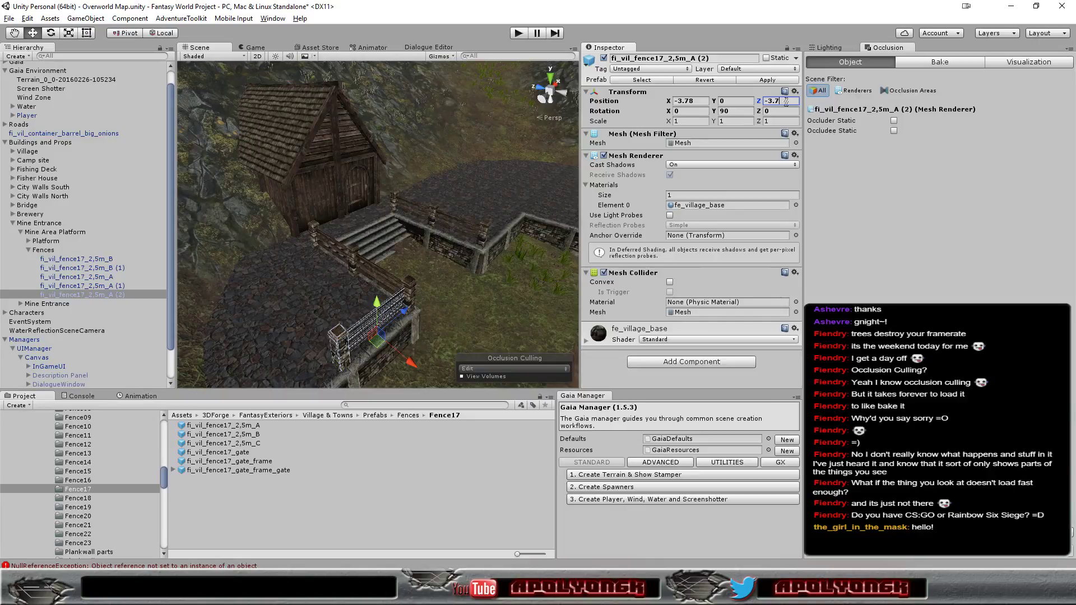
pyautogui.write('5')
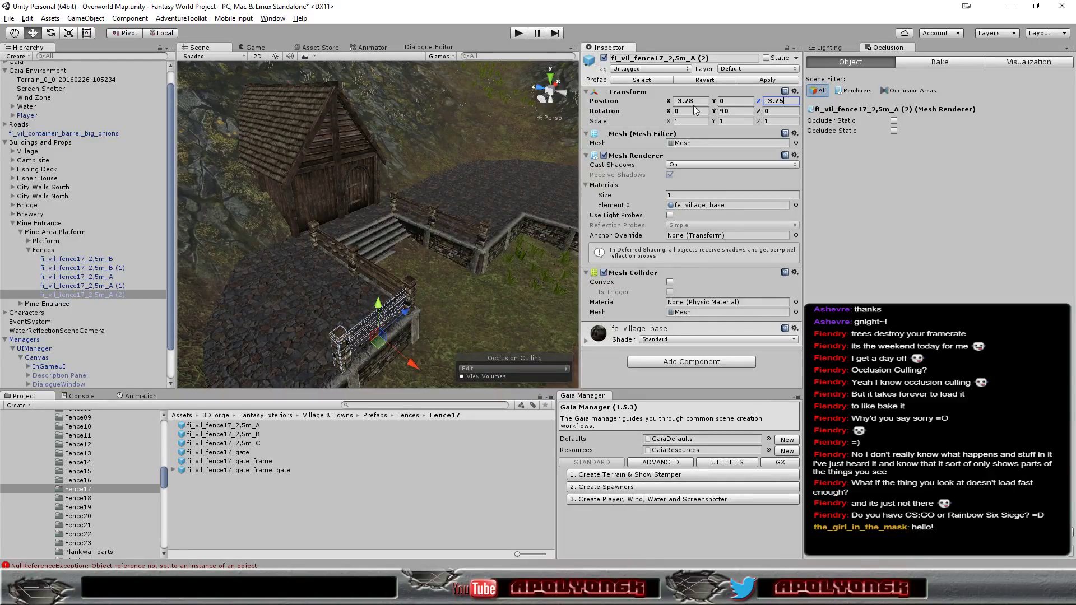
pyautogui.click(699, 103)
pyautogui.write('-3.75')
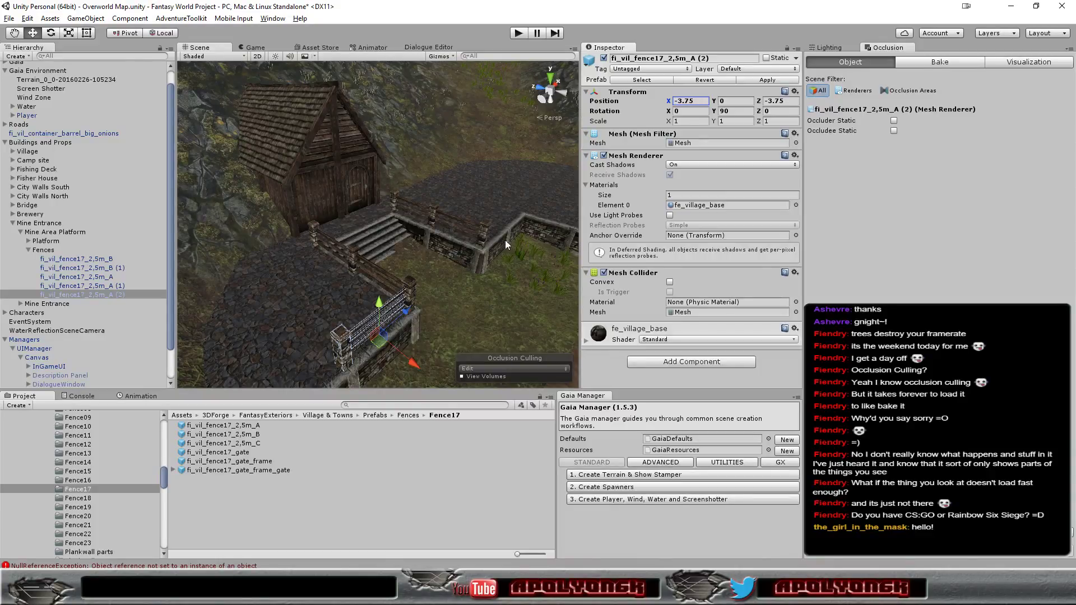
pyautogui.moveTo(506, 245)
pyautogui.keyDown('alt'); pyautogui.mouseDown()
pyautogui.moveTo(395, 238)
pyautogui.moveTo(437, 282)
pyautogui.mouseUp(); pyautogui.keyUp('alt')
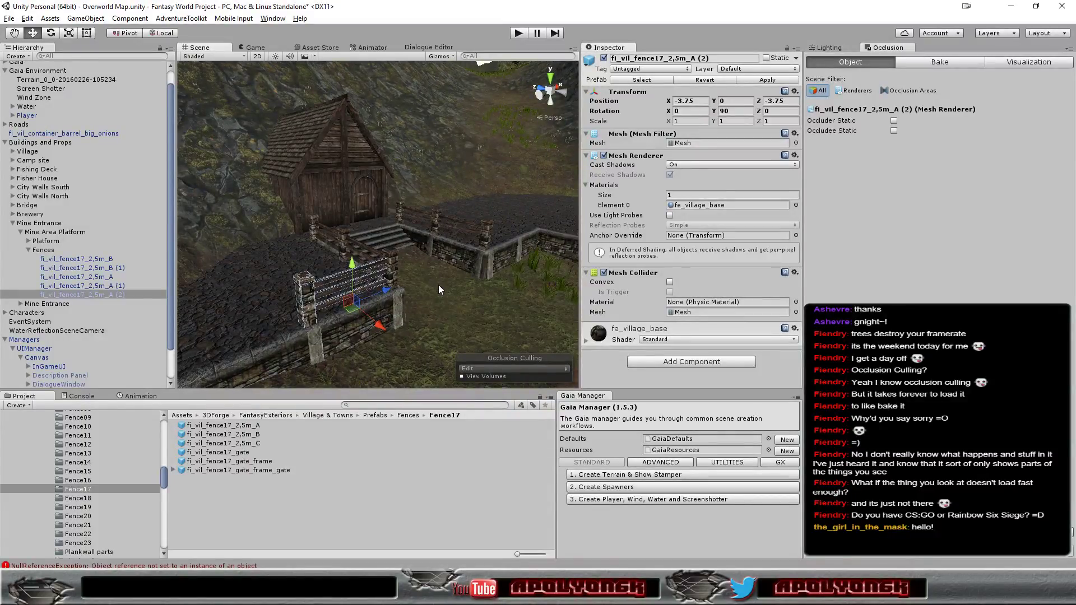
# Duplicate the side fence and place the copy at X -6.25 to extend the run.
pyautogui.hotkey('ctrl', 'd')
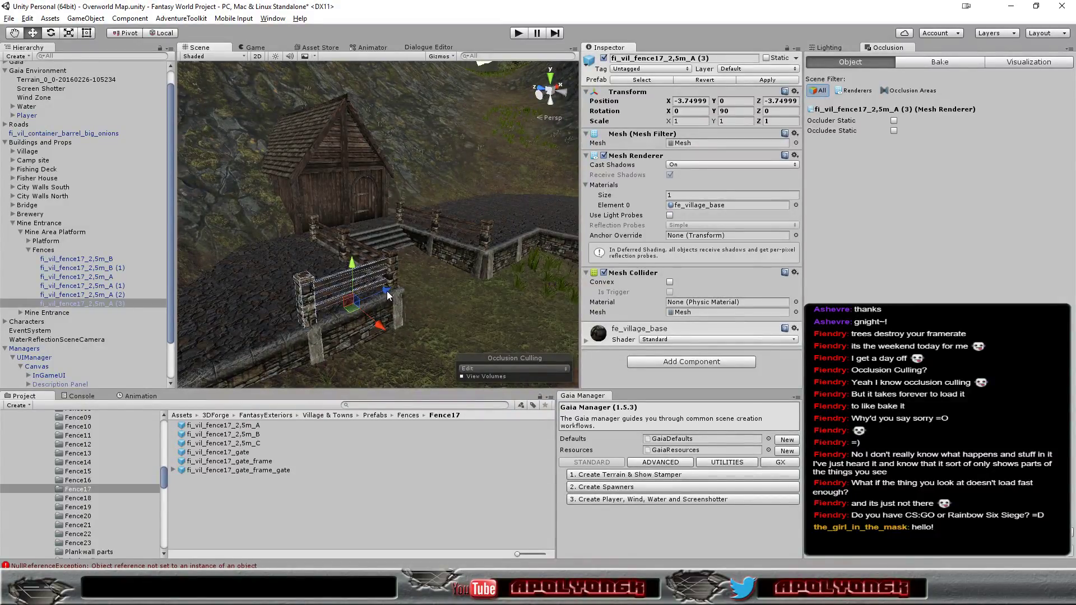
pyautogui.moveTo(387, 293); pyautogui.dragTo(309, 324)
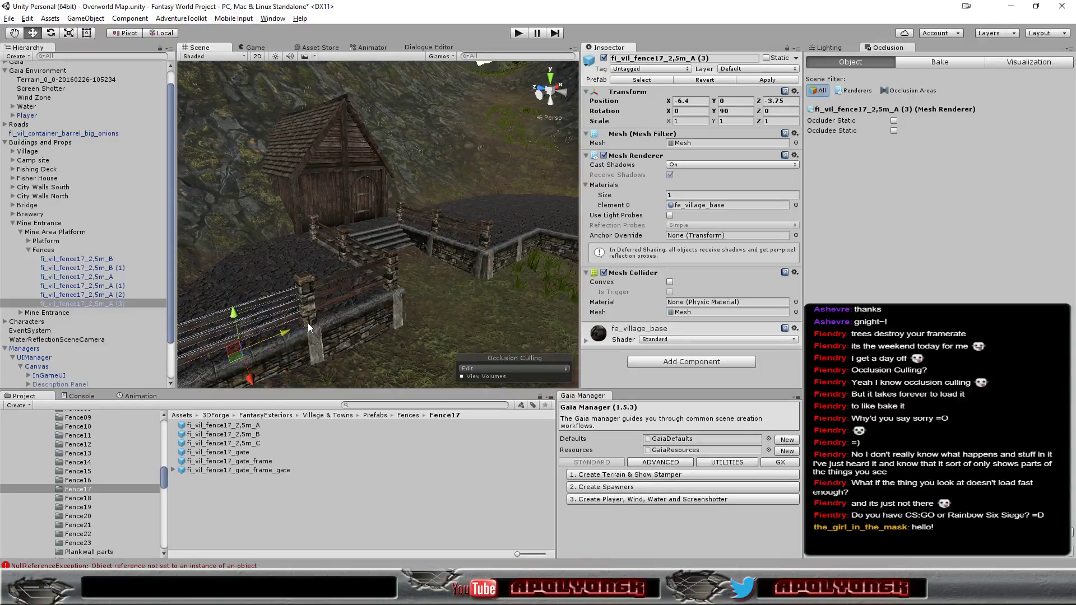
pyautogui.click(685, 103)
pyautogui.write('-6.25')
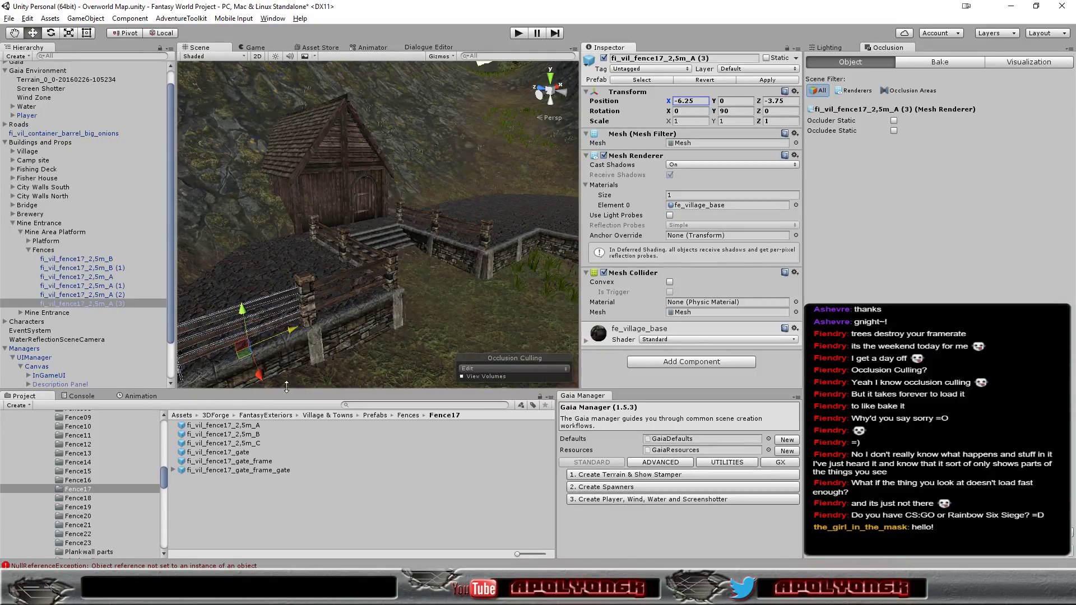
# Try a duplicate of fence fi_vil_fence17_2,5m_B (1), delete it, and reselect fence A (3).
pyautogui.moveTo(321, 353)
pyautogui.mouseDown(button='right')
pyautogui.moveTo(476, 329)
pyautogui.moveTo(212, 362)
pyautogui.moveTo(414, 353)
pyautogui.mouseUp(button='right')
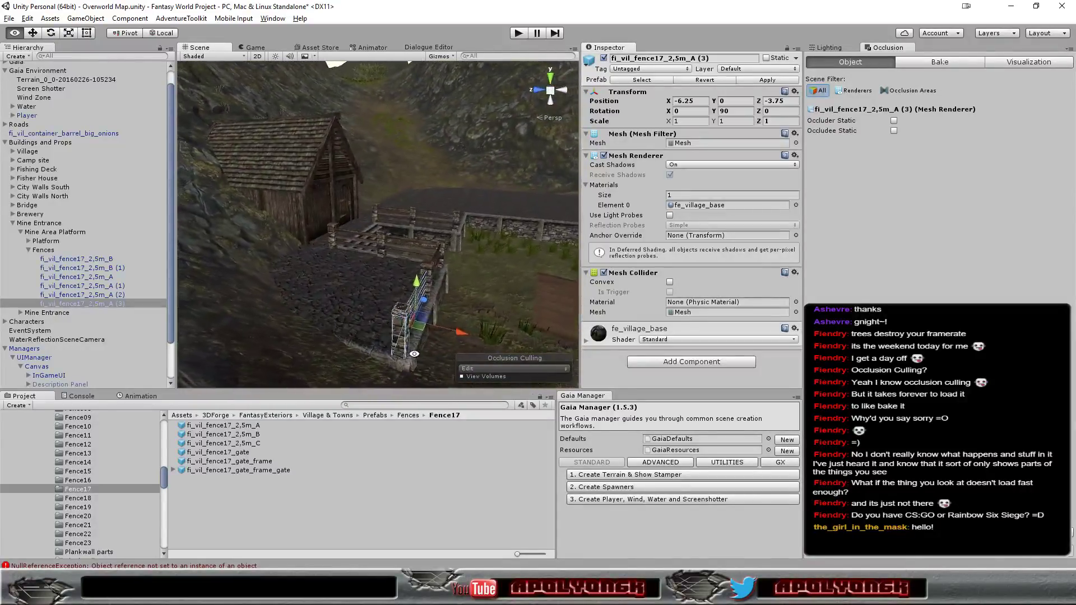
pyautogui.moveTo(415, 353); pyautogui.dragTo(352, 267, button='right')
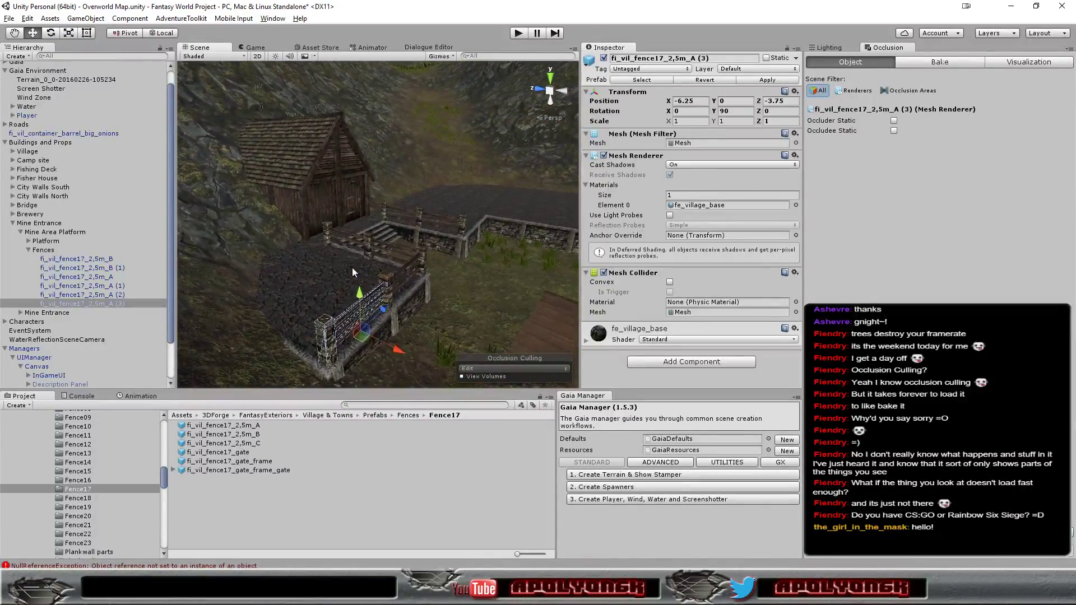
pyautogui.click(327, 234)
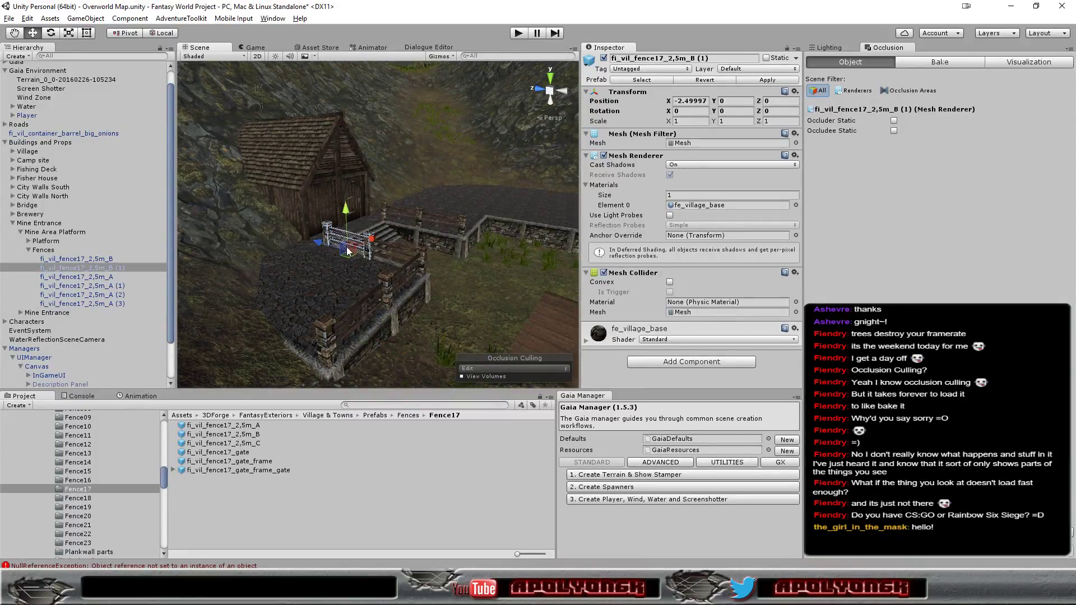
pyautogui.hotkey('ctrl', 'd')
pyautogui.moveTo(370, 242); pyautogui.dragTo(308, 281)
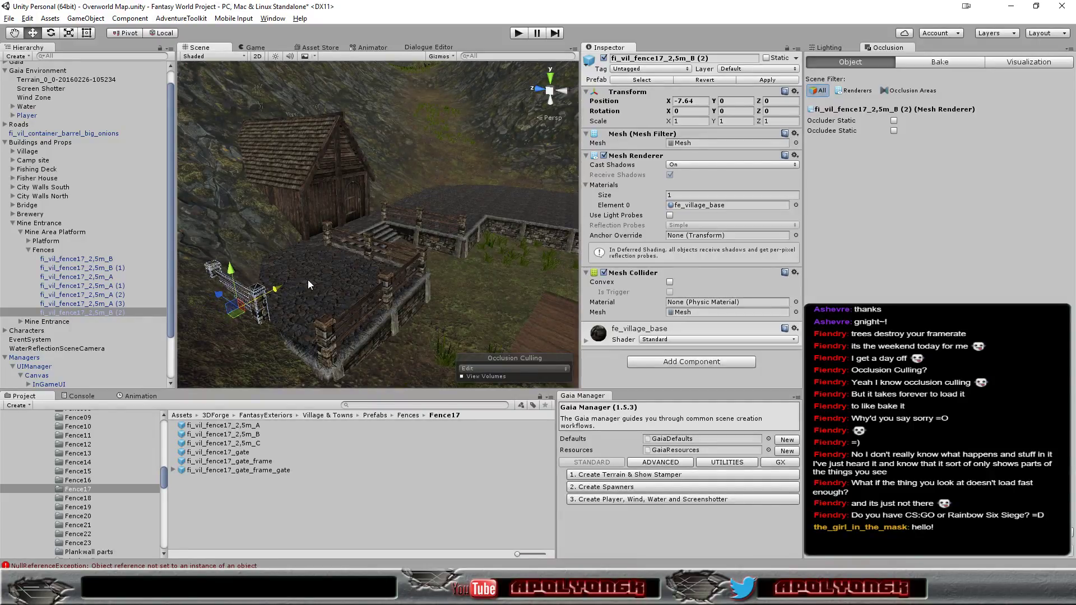
pyautogui.press('Delete')
pyautogui.click(331, 348)
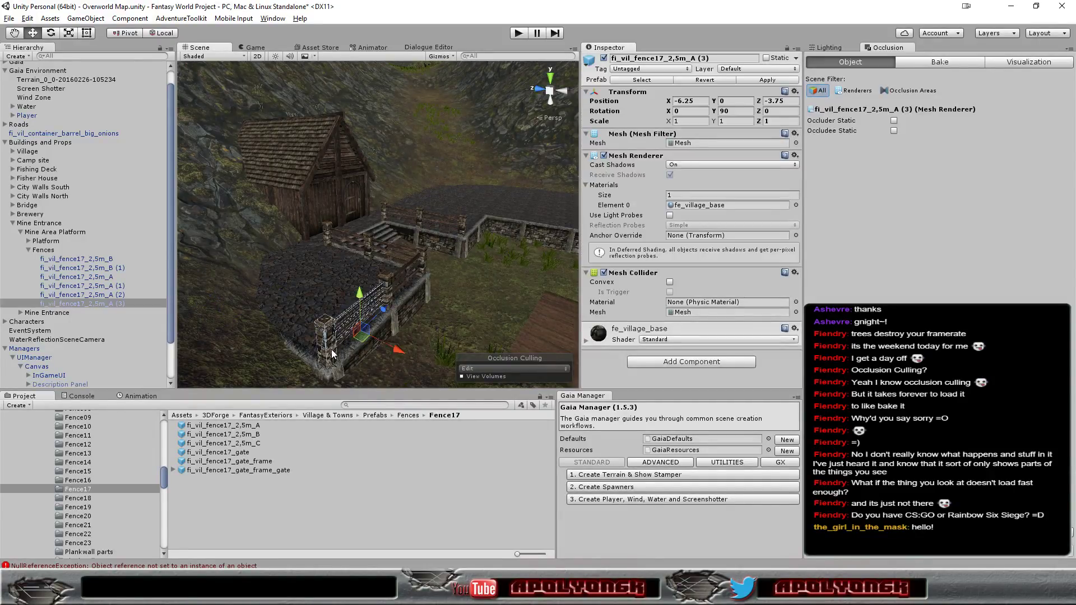